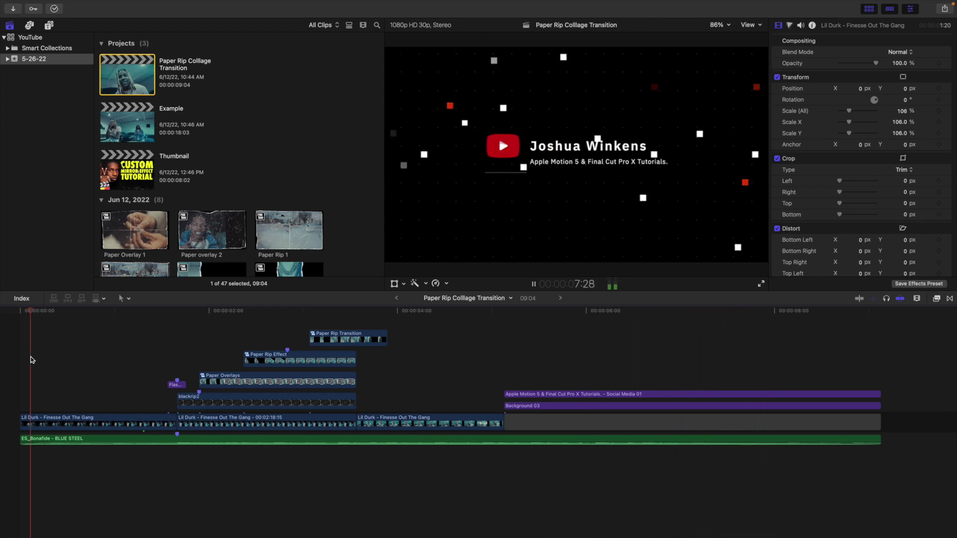
Play through the finished Paper Rip Colllage Transition project and examine its paper overlays, Paper Rip Effect and Paper Rip Transition clips.
key(Home)
key(space)
click(215, 358)
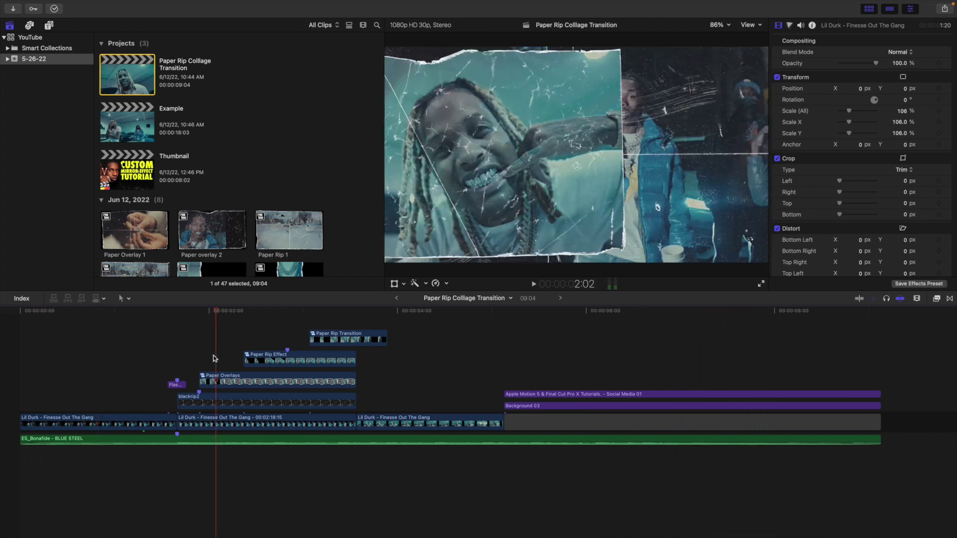
click(397, 238)
click(271, 334)
click(537, 176)
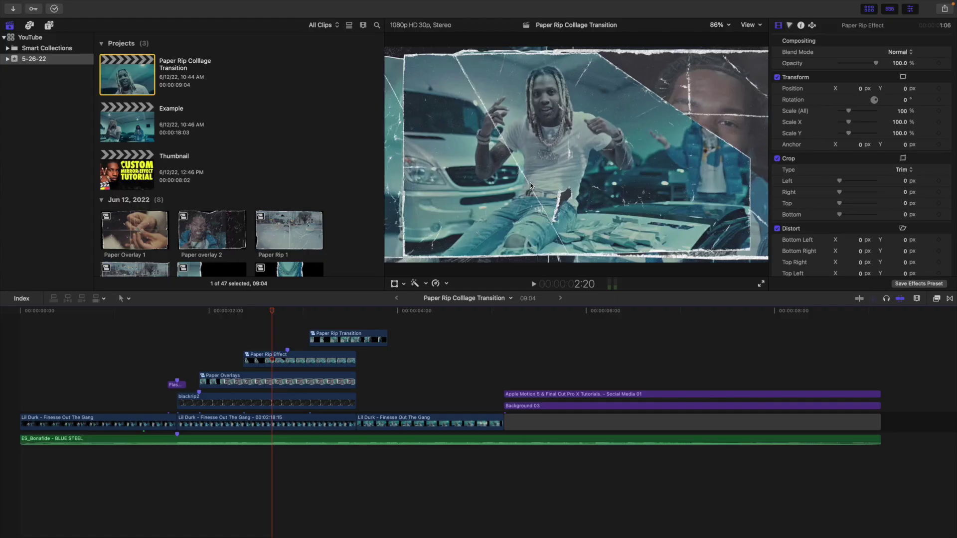
click(356, 320)
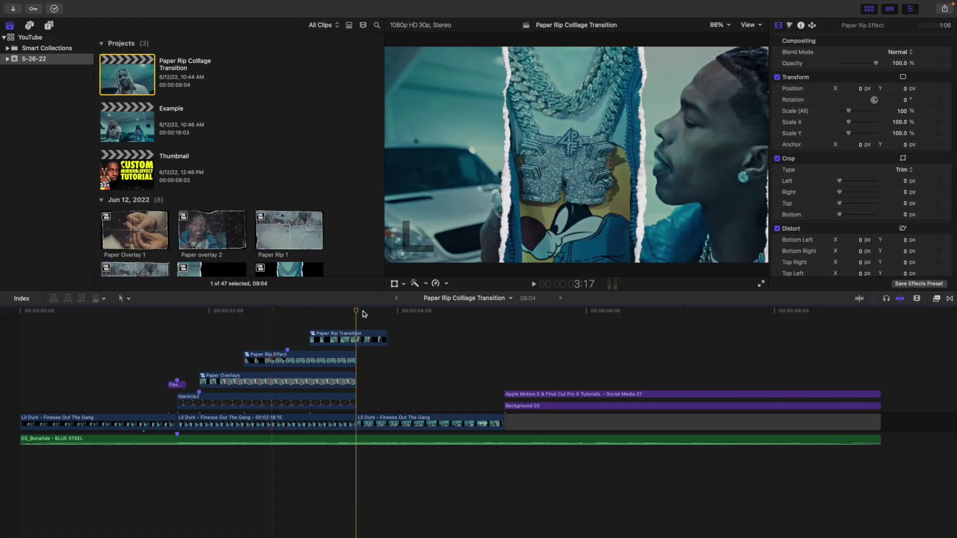
click(309, 321)
key(space)
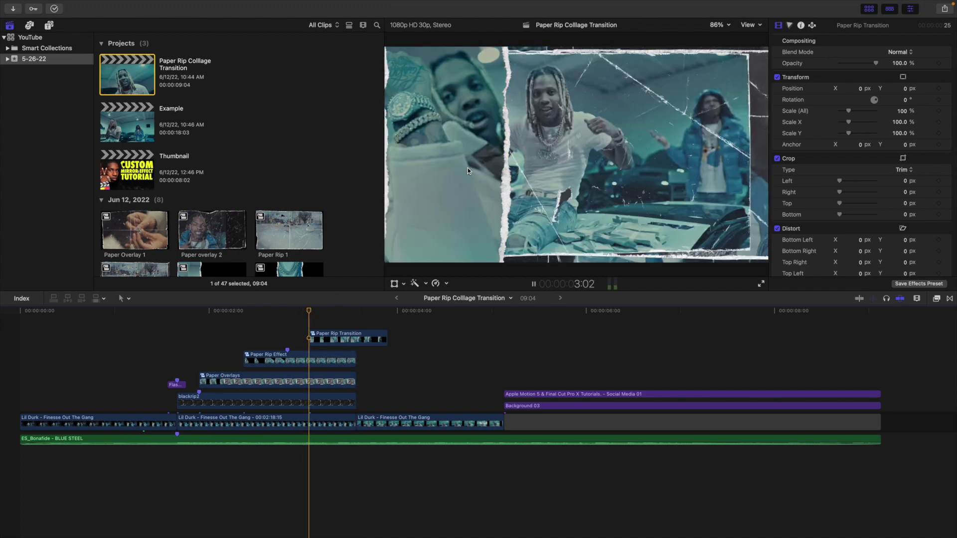
key(space)
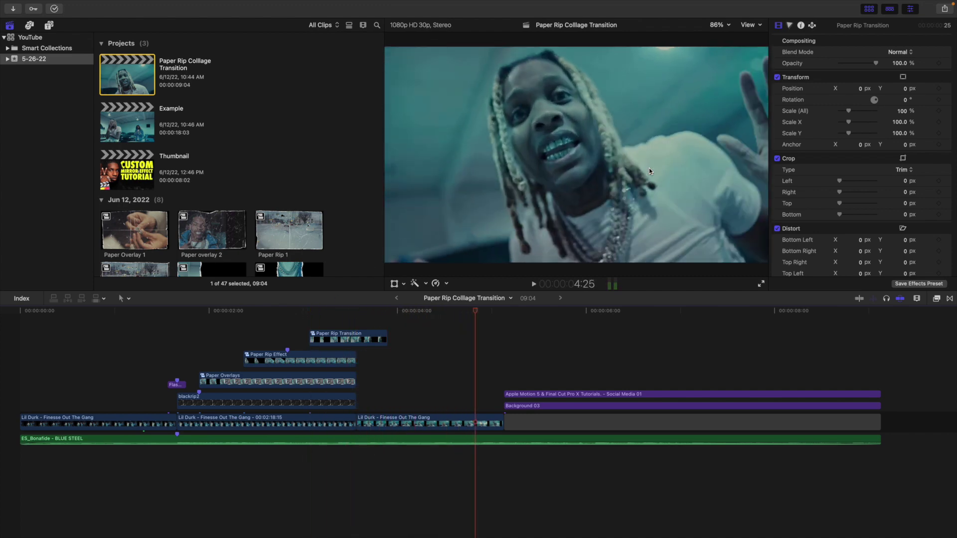
click(356, 314)
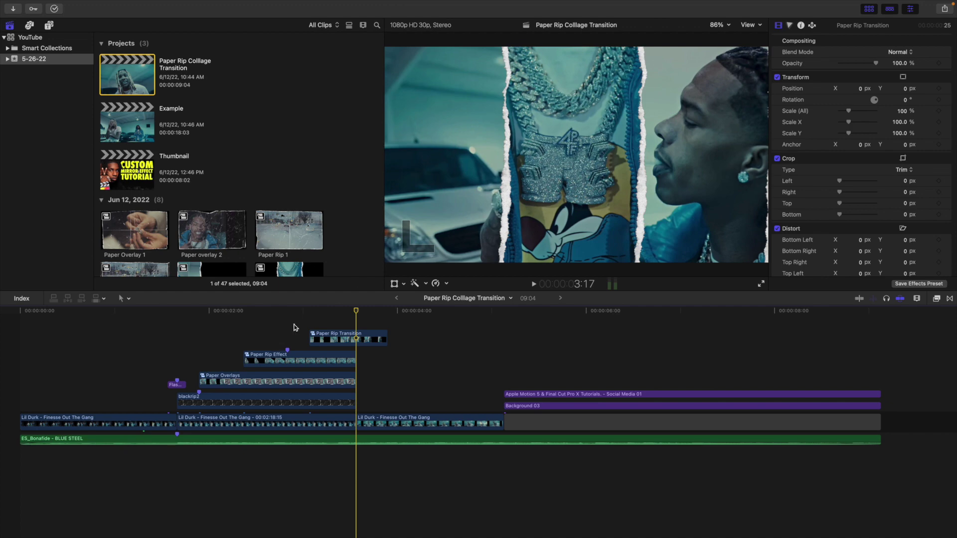
click(295, 327)
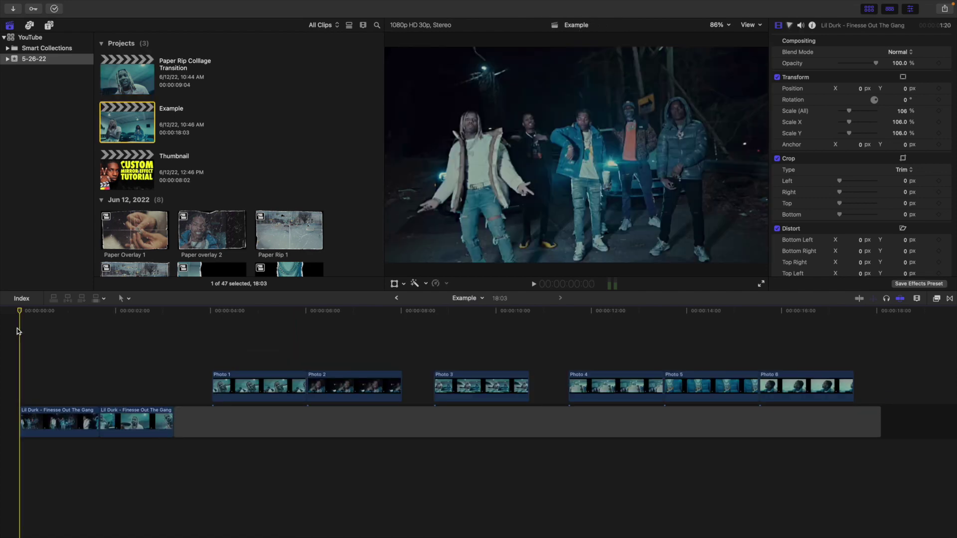
Play the Example project and review its two video clips and the Photo 1 to Photo 6 clips.
key(space)
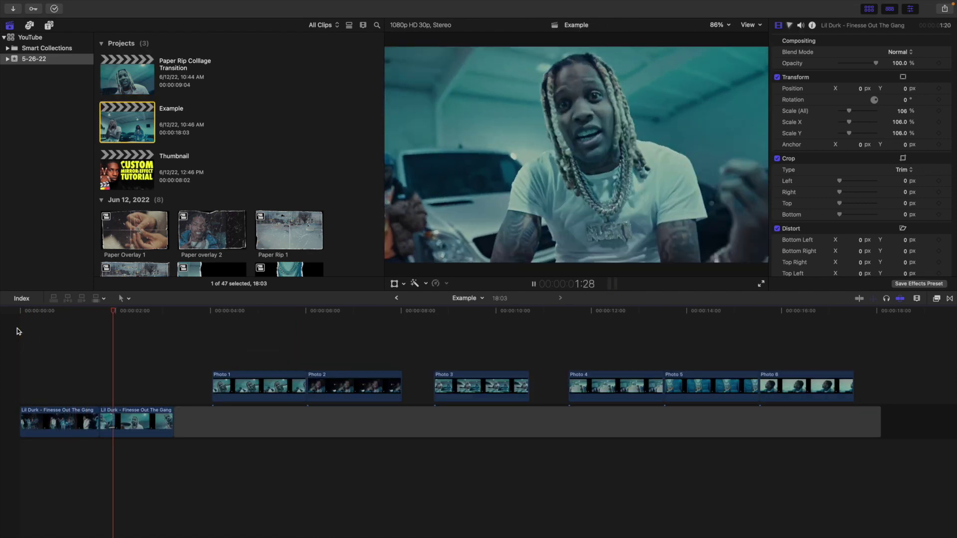
click(235, 350)
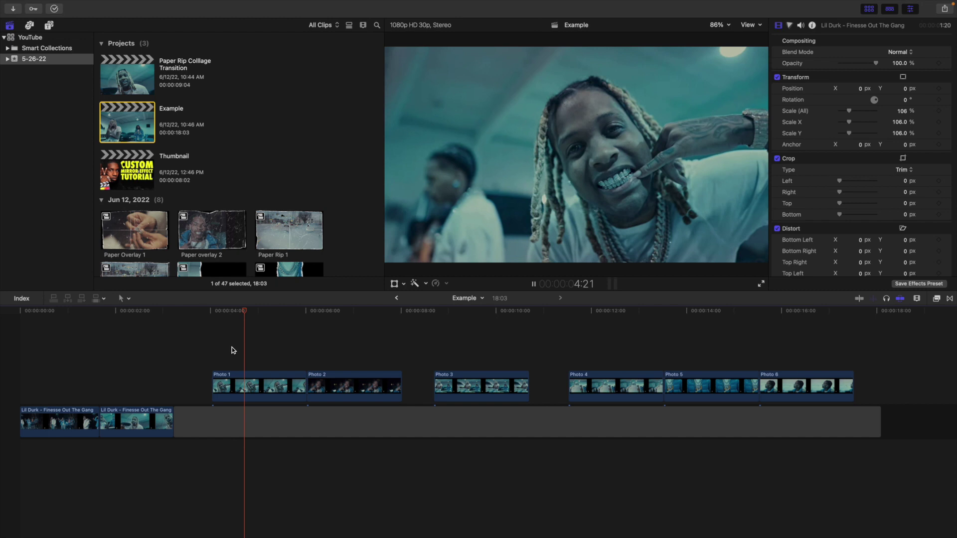
click(349, 363)
click(471, 364)
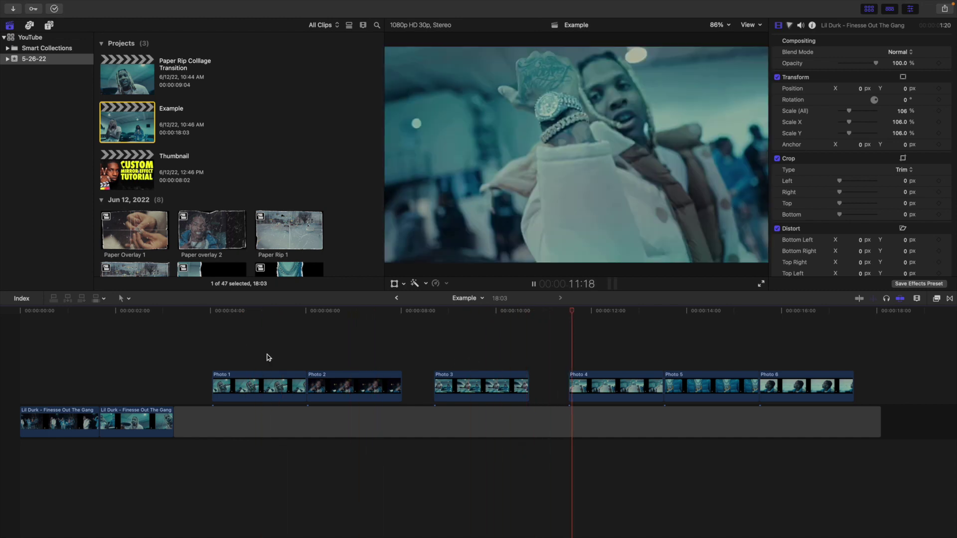
click(194, 354)
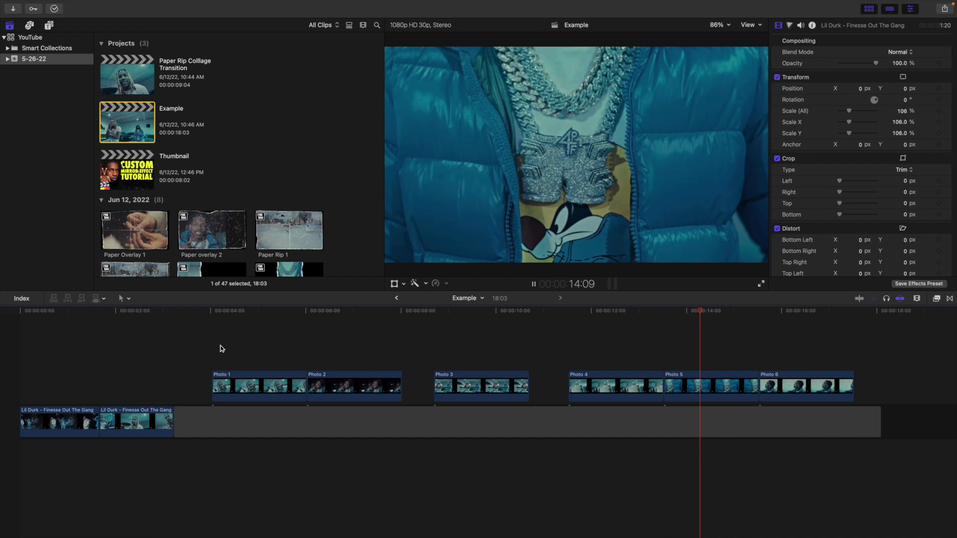
key(space)
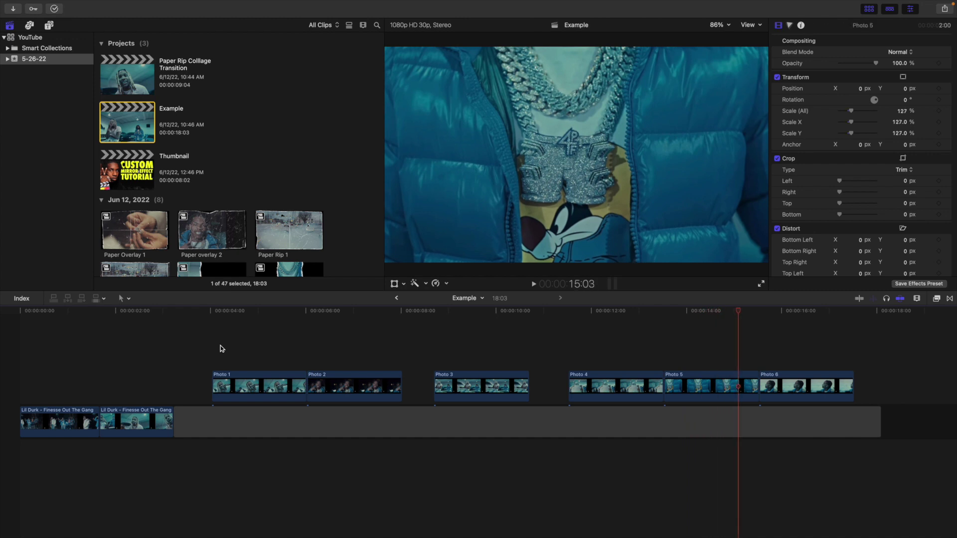
Play the two opening Lil Durk clips from the start of the Example timeline to review the cut between them.
key(Home)
key(super+equal)
key(super+equal)
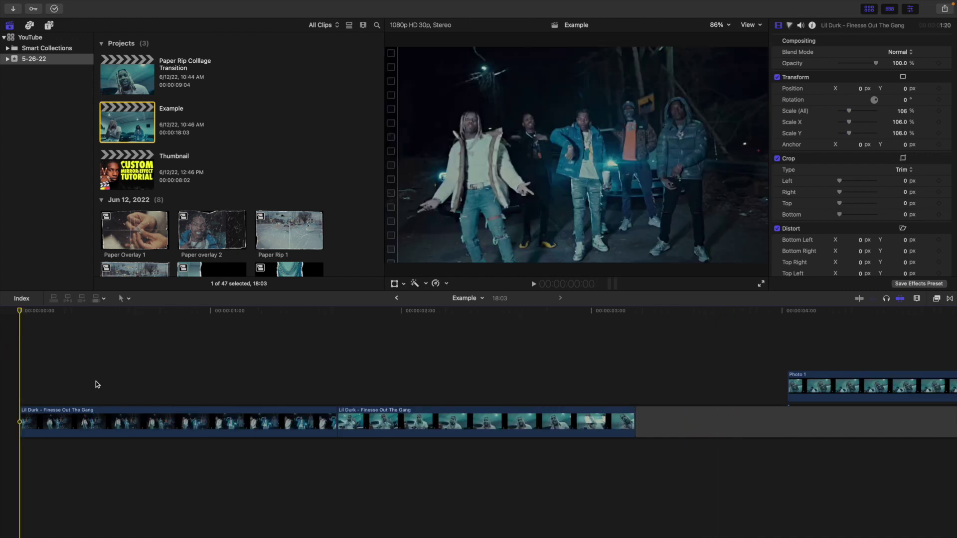
key(space)
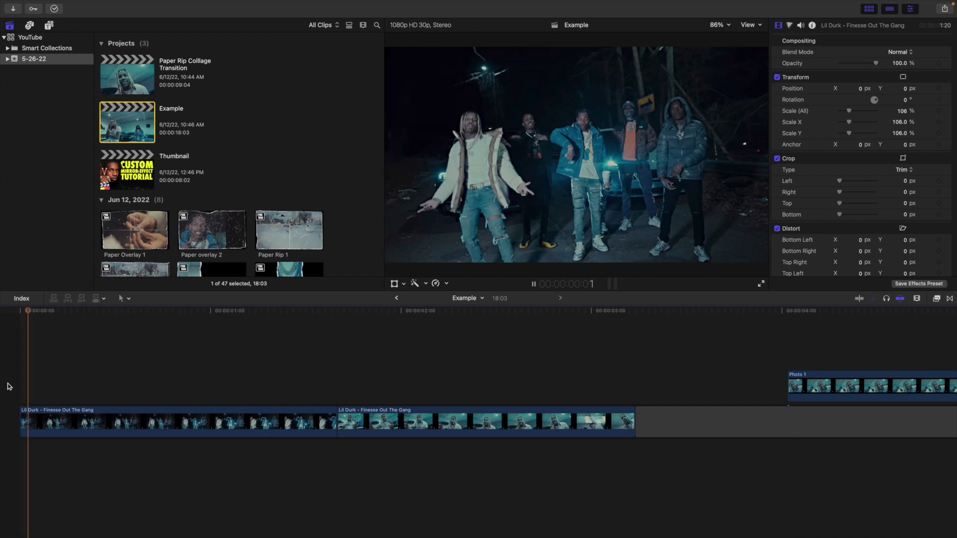
key(space)
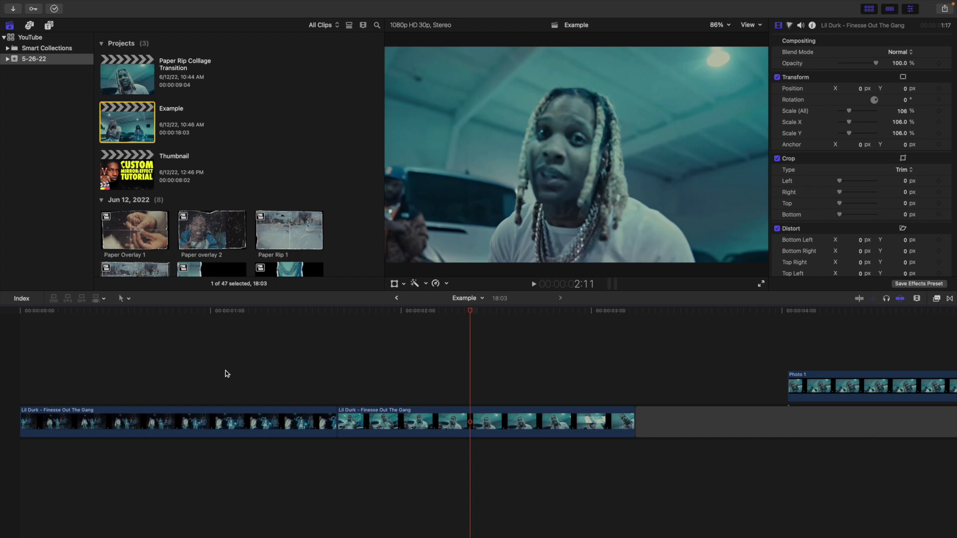
Add a marker on the first clip's last frame at 1:19 and insert a freeze frame at that point.
key(super+equal)
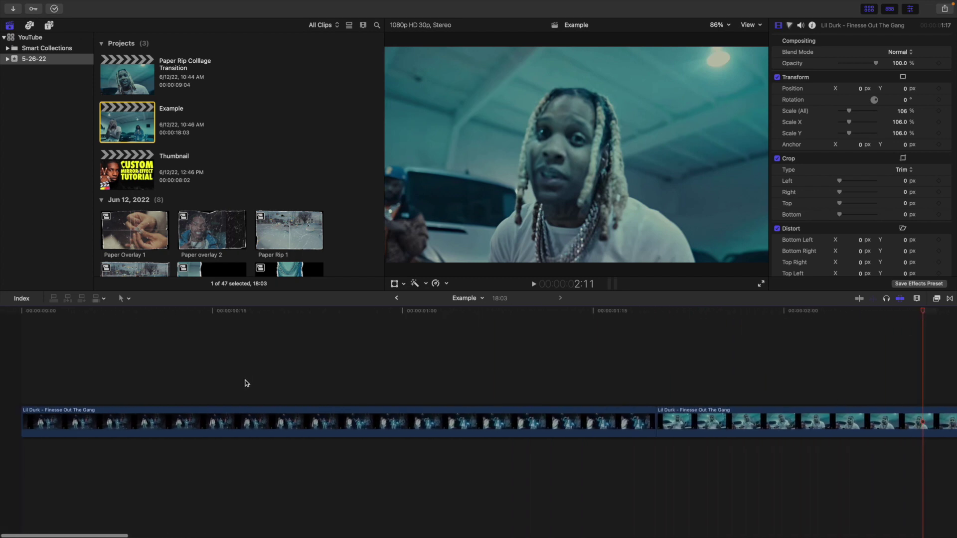
click(655, 388)
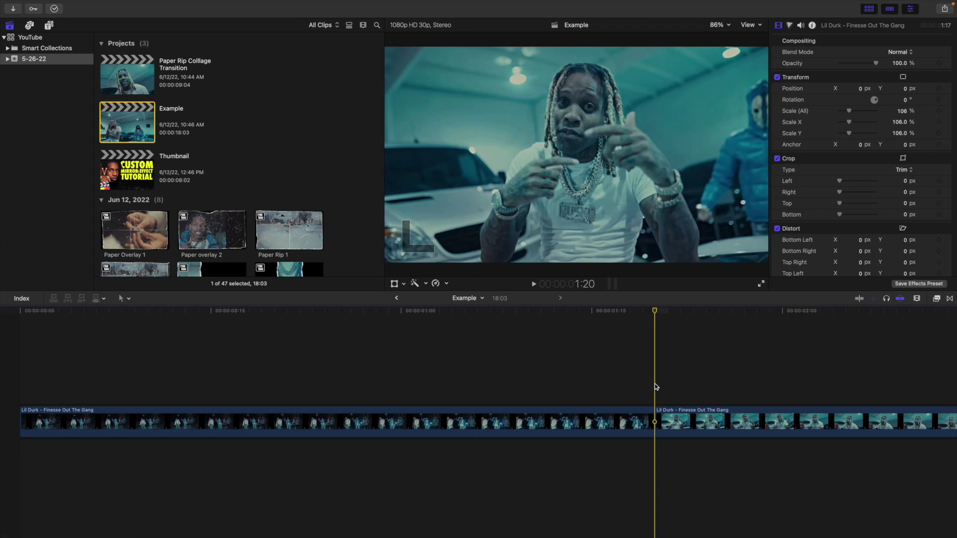
key(Left)
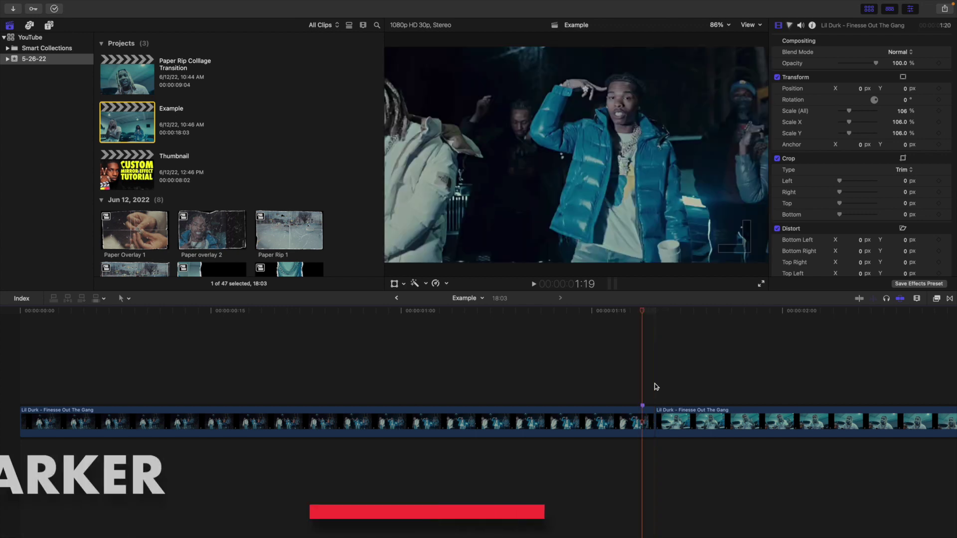
click(643, 418)
key(m)
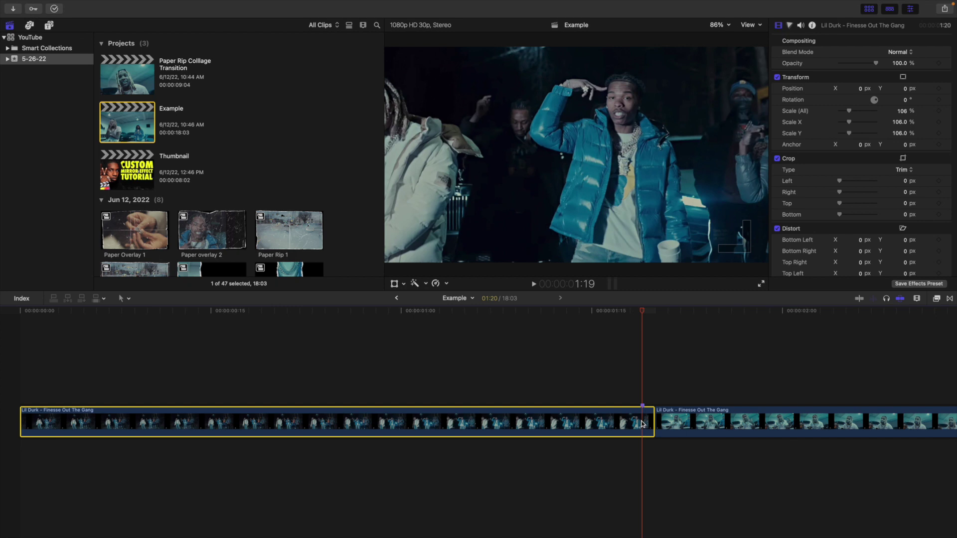
key(alt+f)
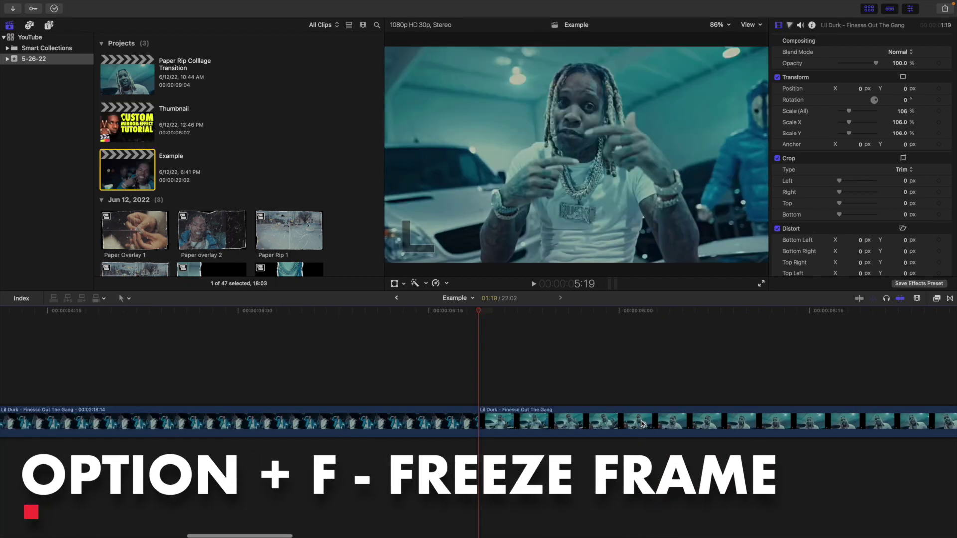
Play the Example timeline from the beginning to check how the first clip runs into the freeze frame.
key(shift+z)
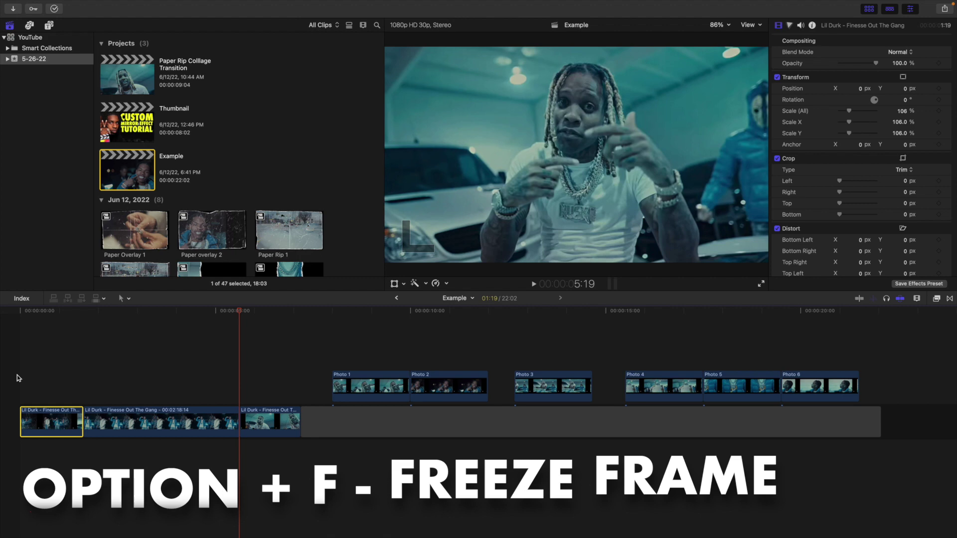
click(17, 374)
click(16, 374)
key(super+equal)
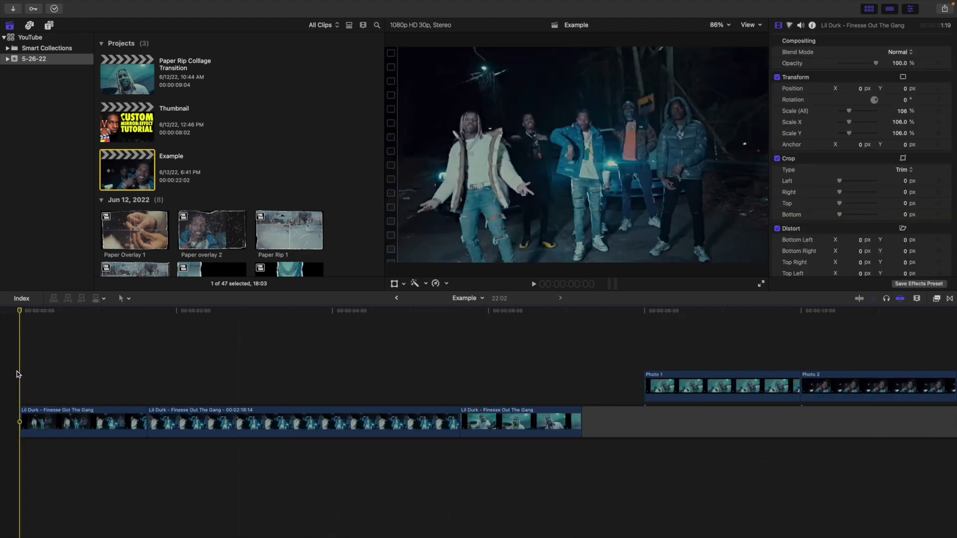
key(space)
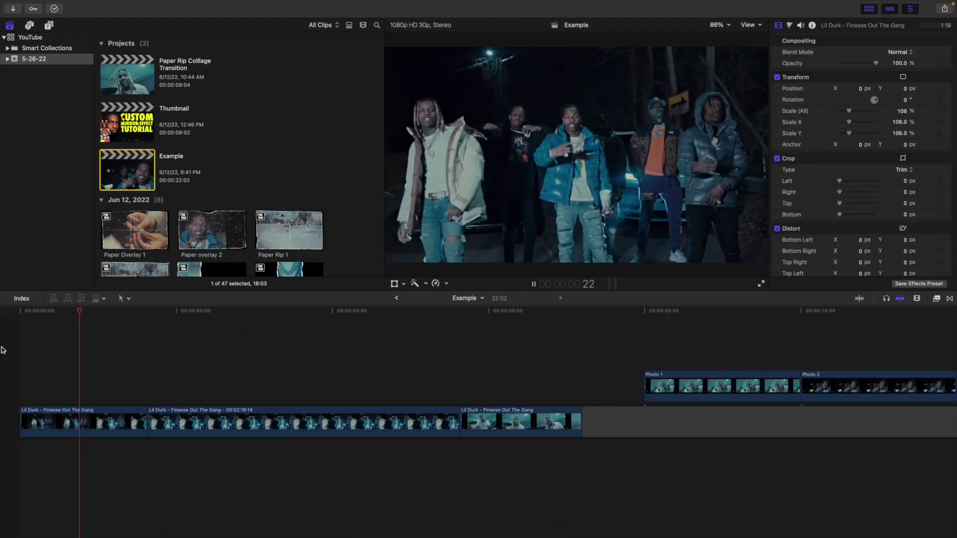
key(Home)
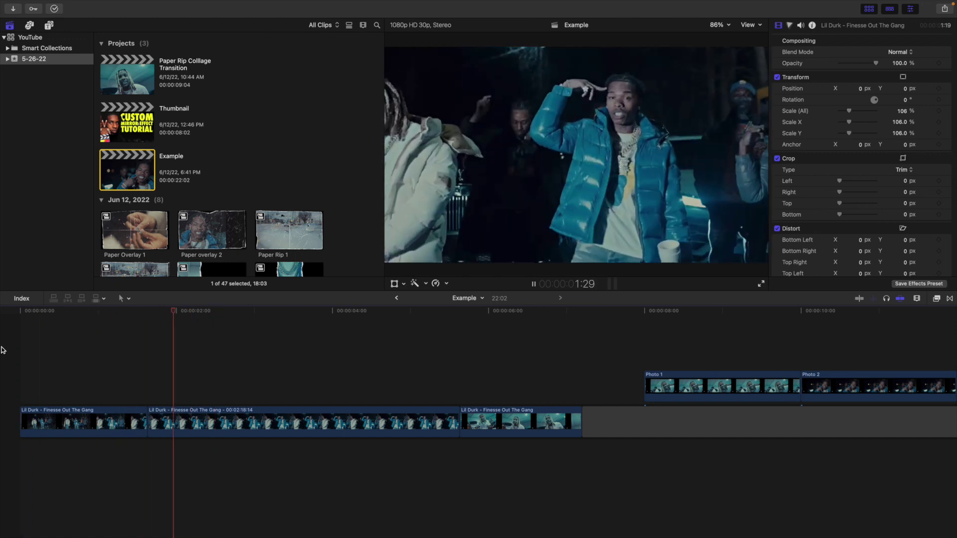
key(space)
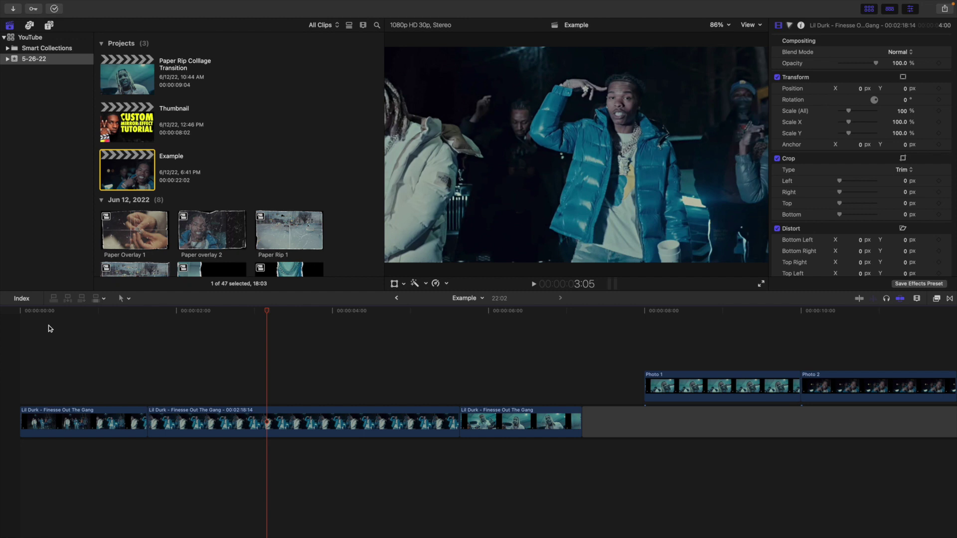
Import blackrip25.png from the Rips and Folds v2 folder on the LaCie drive into the 5-26-22 event.
key(super+i)
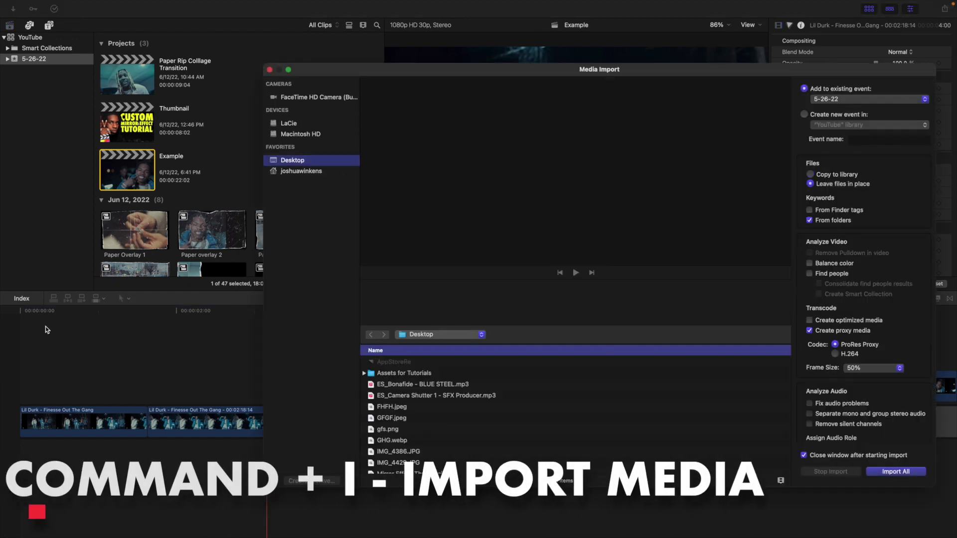
click(289, 123)
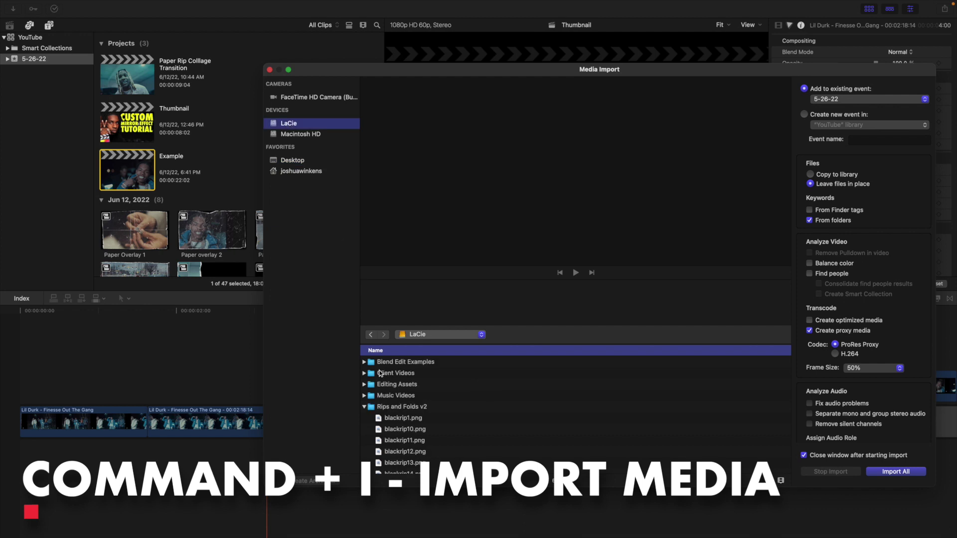
scroll(379, 391, down, 2)
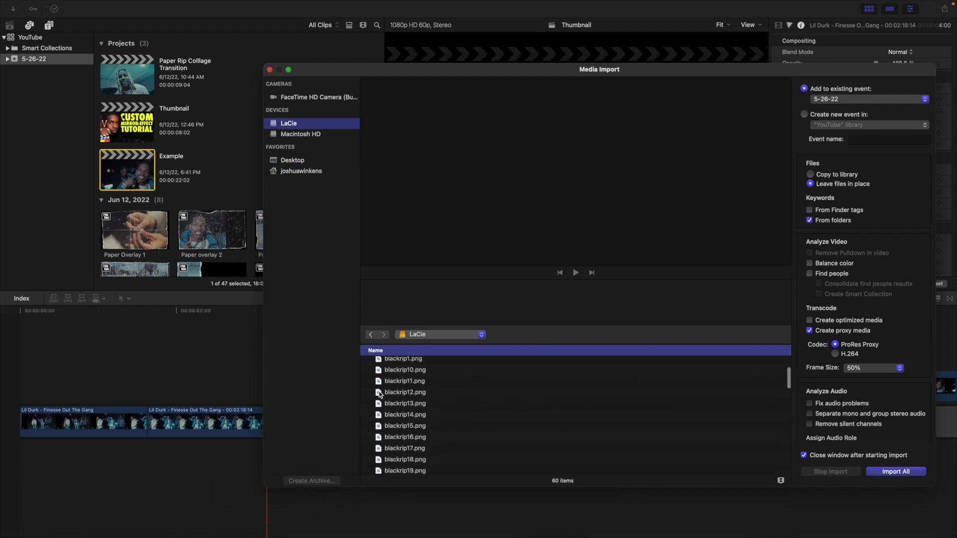
scroll(379, 396, up, 1)
scroll(402, 394, down, 8)
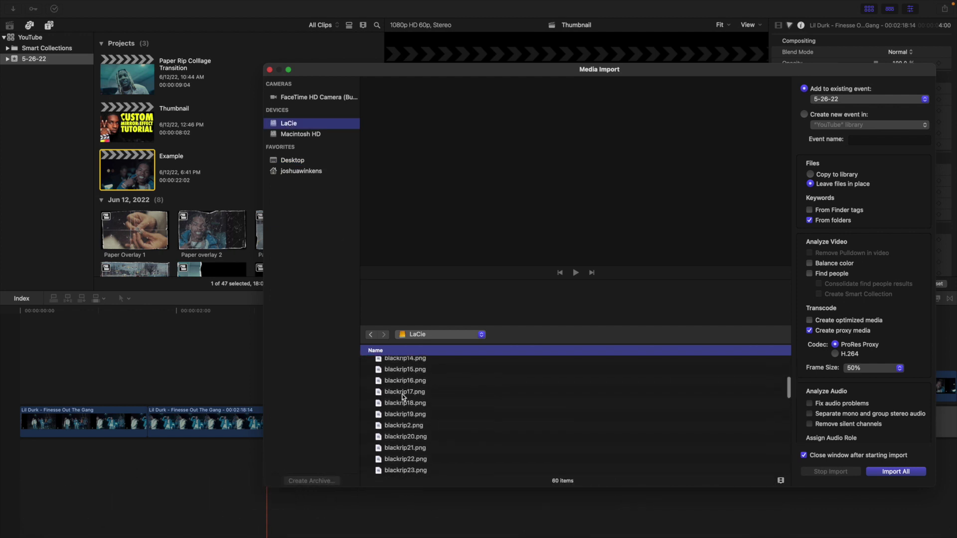
click(404, 404)
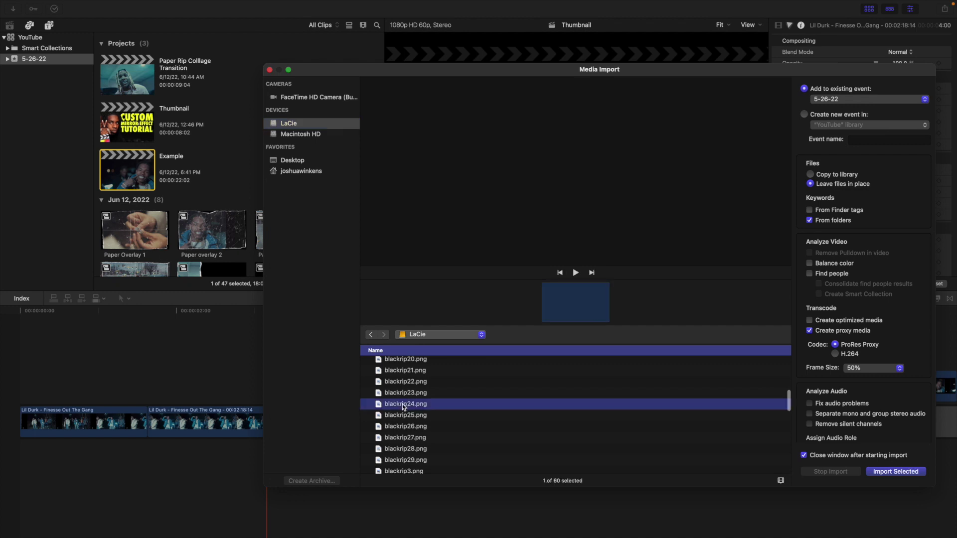
click(401, 417)
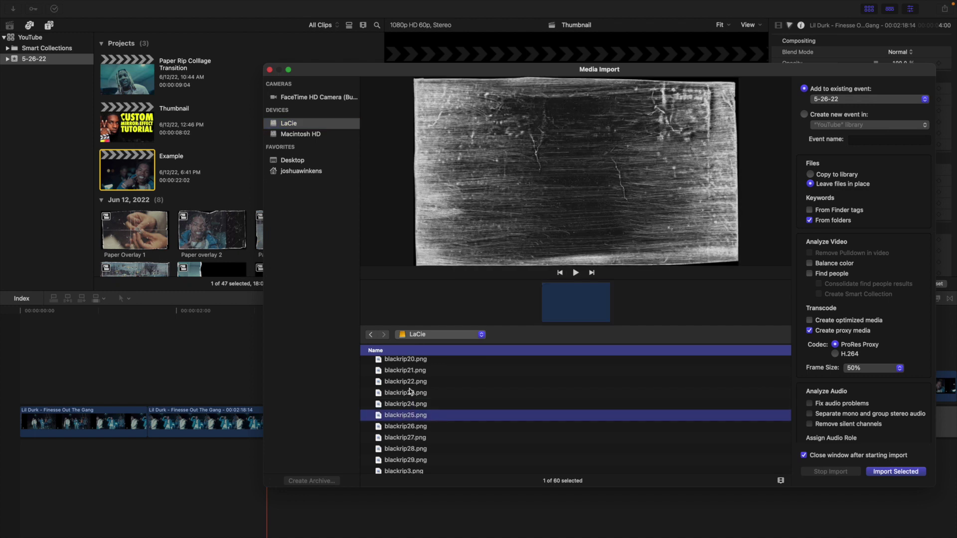
click(884, 473)
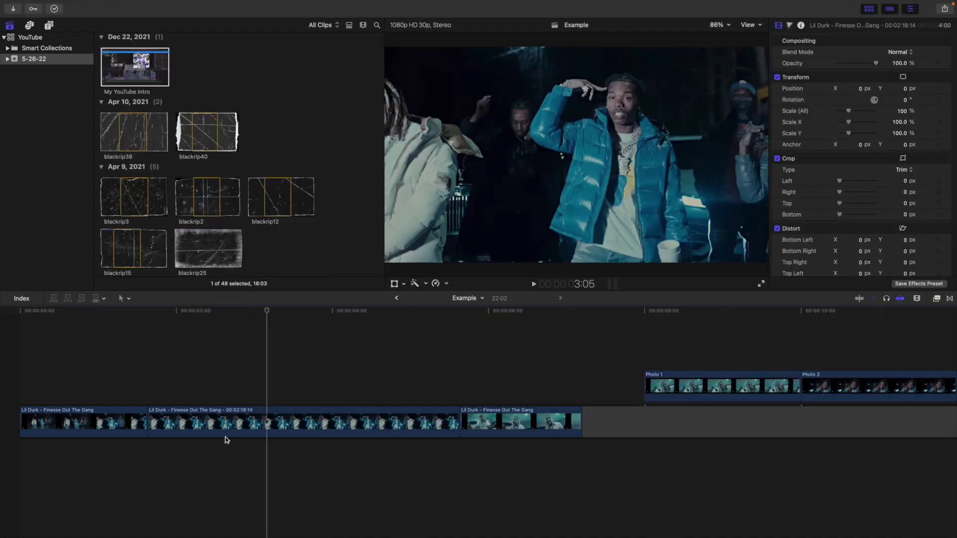
Place blackrip25 directly above the freeze frame clip, and set its blend mode to Screen and its overall scale to 116%.
click(220, 393)
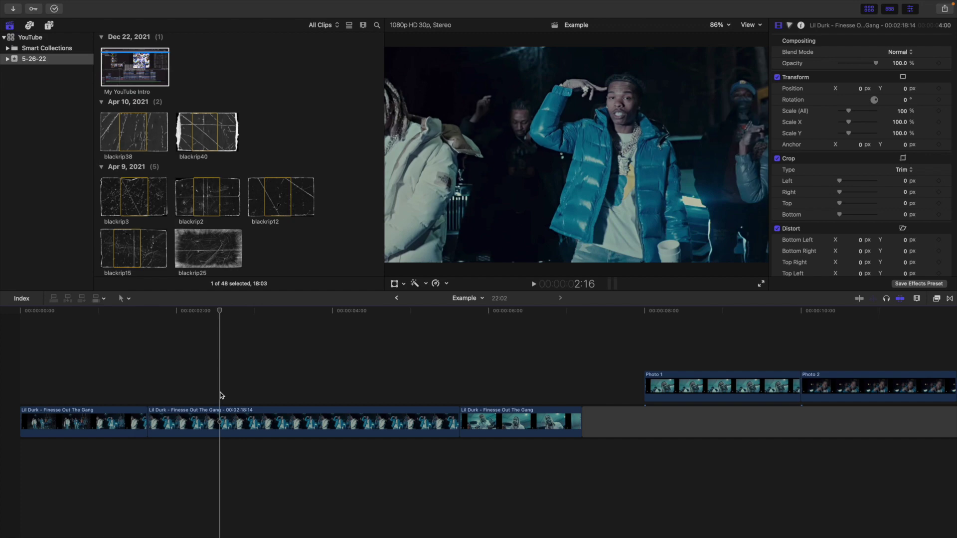
drag(202, 256, 149, 379)
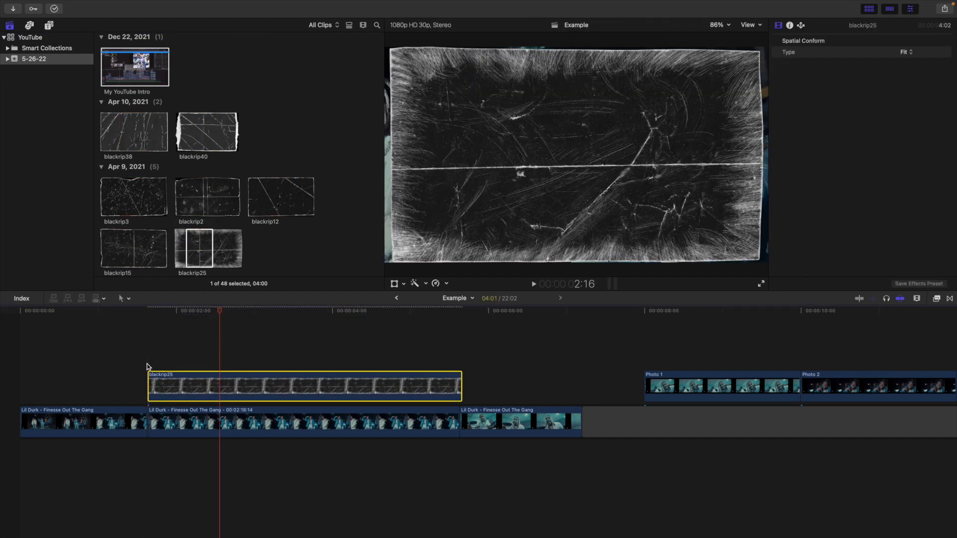
click(902, 53)
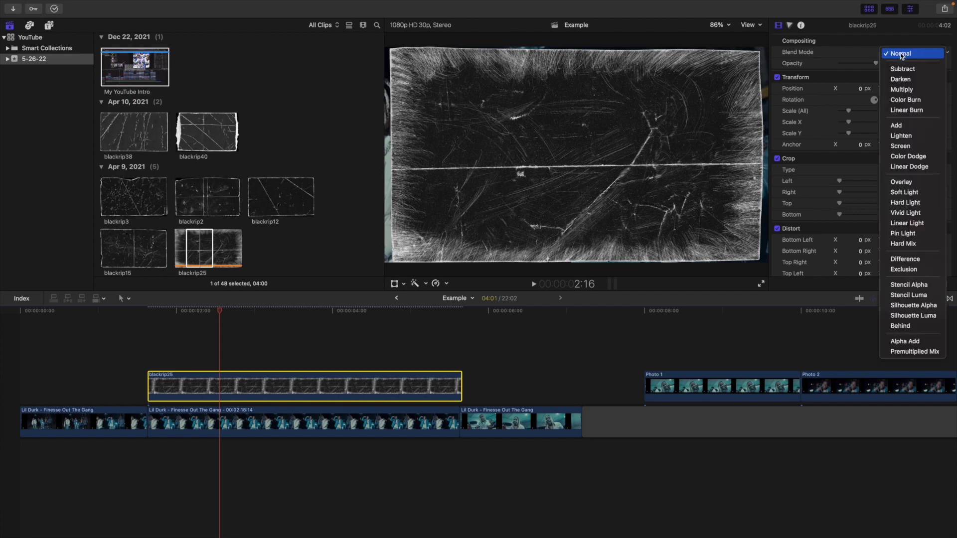
click(900, 145)
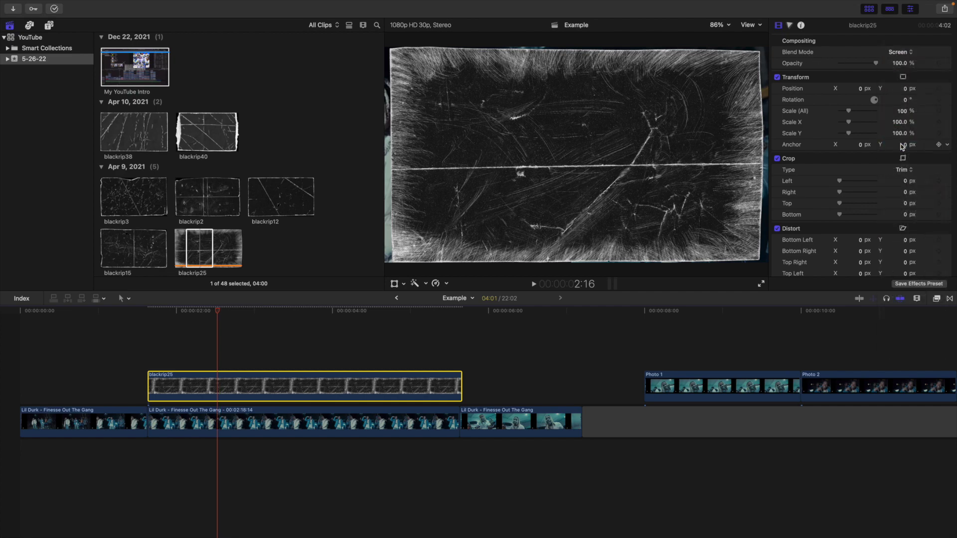
drag(851, 112, 853, 112)
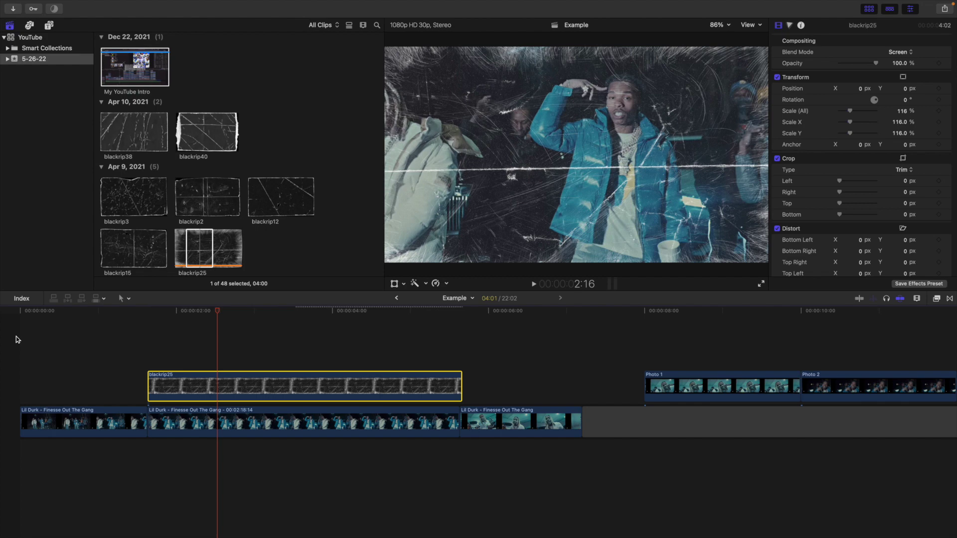
Play the timeline from the beginning to check how the paper texture looks when the freeze frame starts.
click(16, 337)
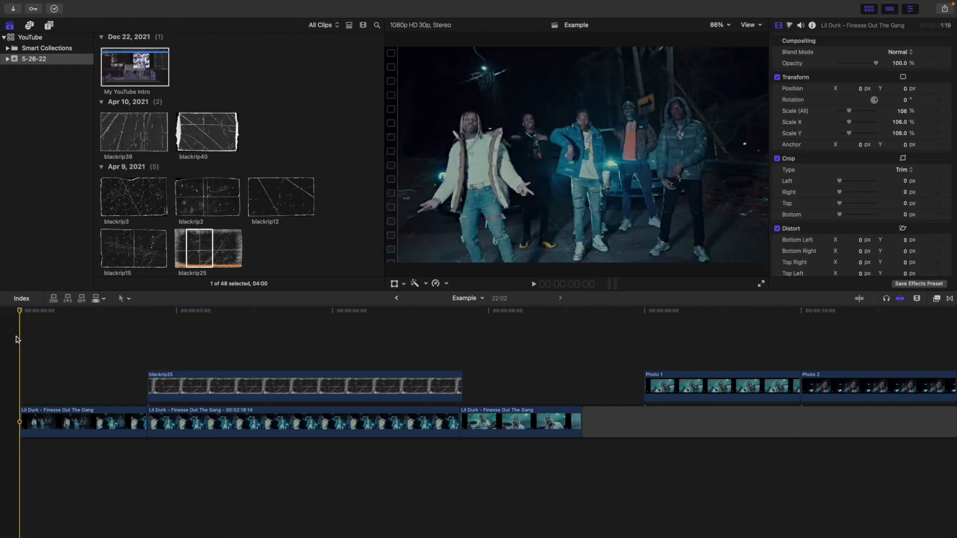
key(space)
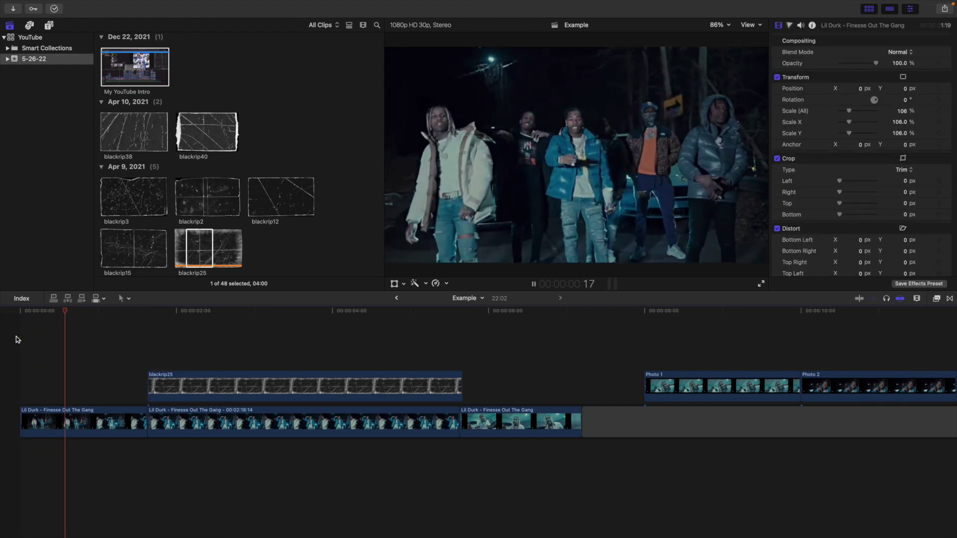
click(16, 337)
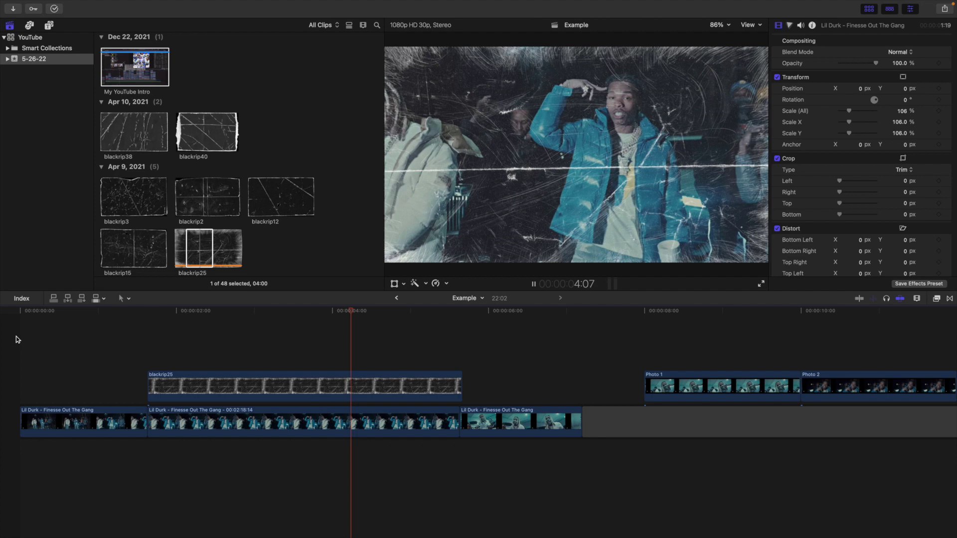
key(space)
Add the Short adjustment layer title above the first Lil Durk clip, starting at about 1:08.
click(36, 338)
key(super+equal)
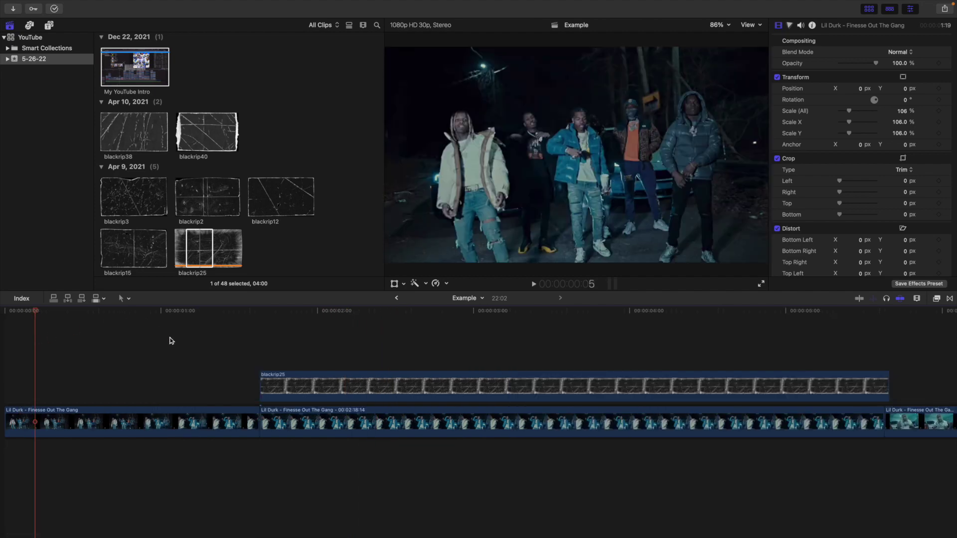
click(197, 348)
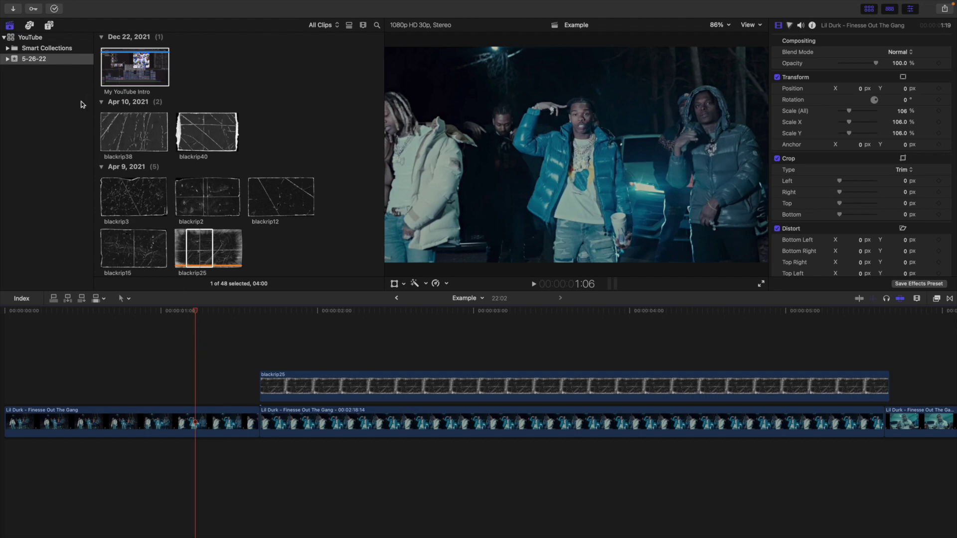
click(49, 27)
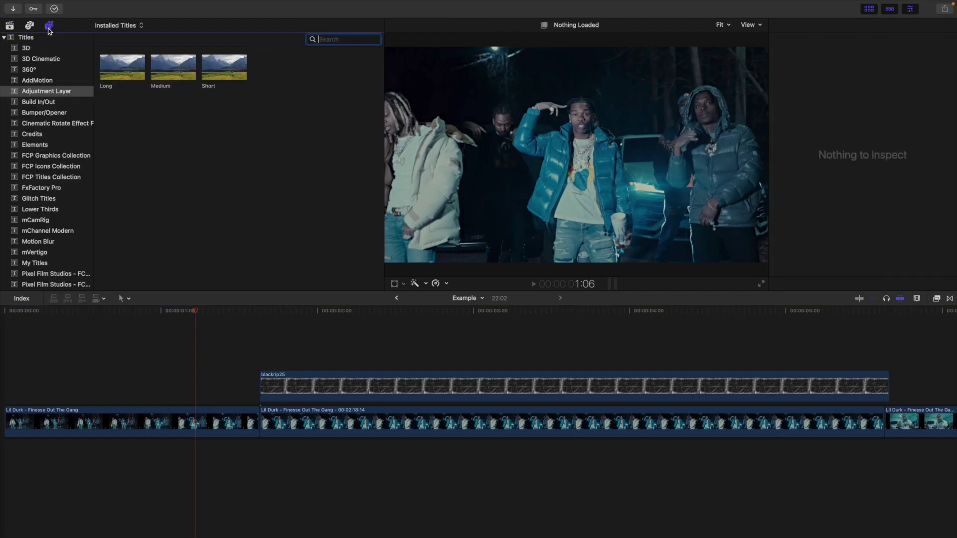
click(42, 94)
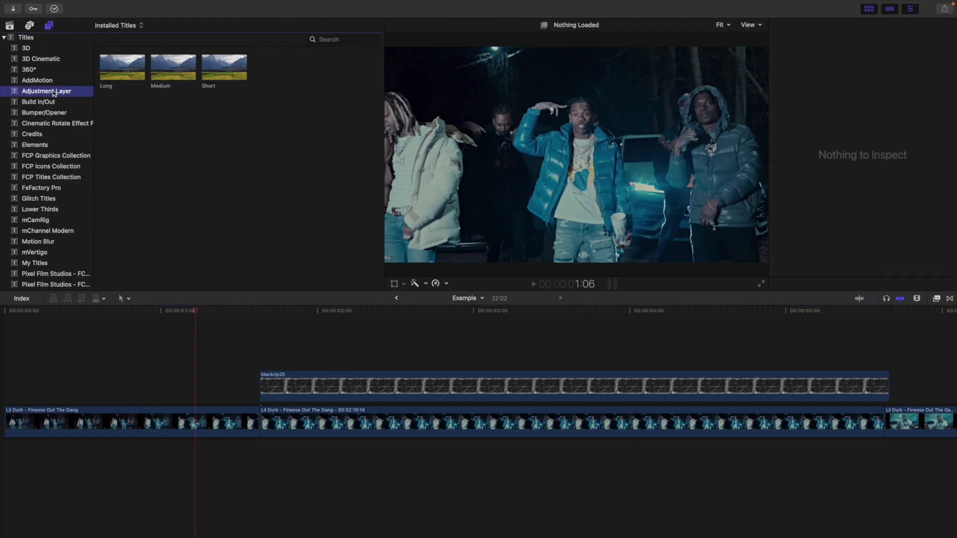
drag(232, 68, 205, 333)
key(super+4)
click(203, 334)
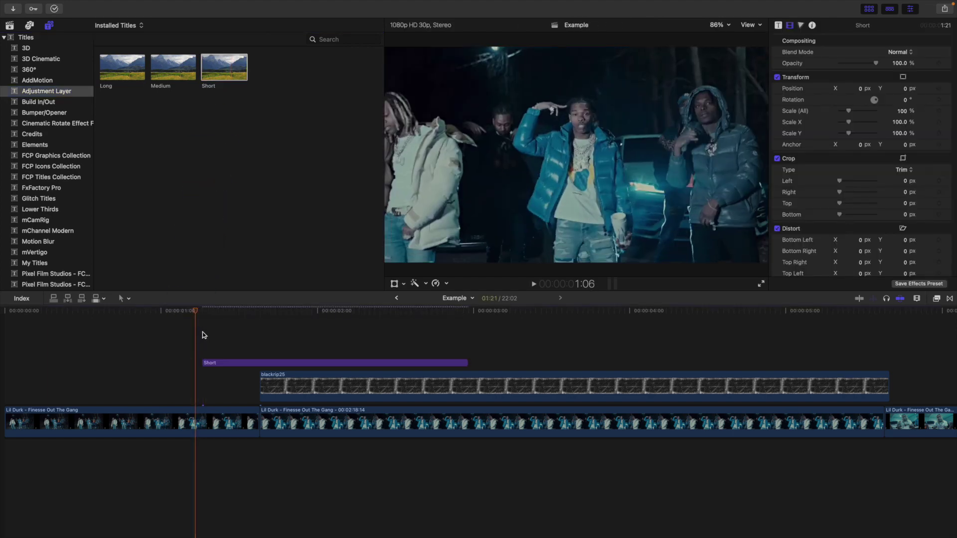
Set the duration of the Short adjustment layer to 6 frames.
click(227, 364)
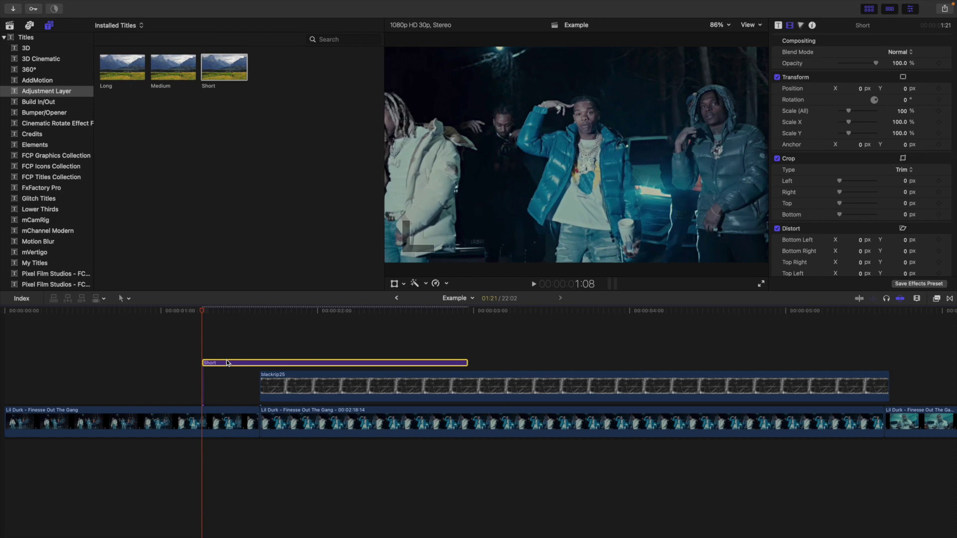
key(ctrl+d)
text(6)
key(Return)
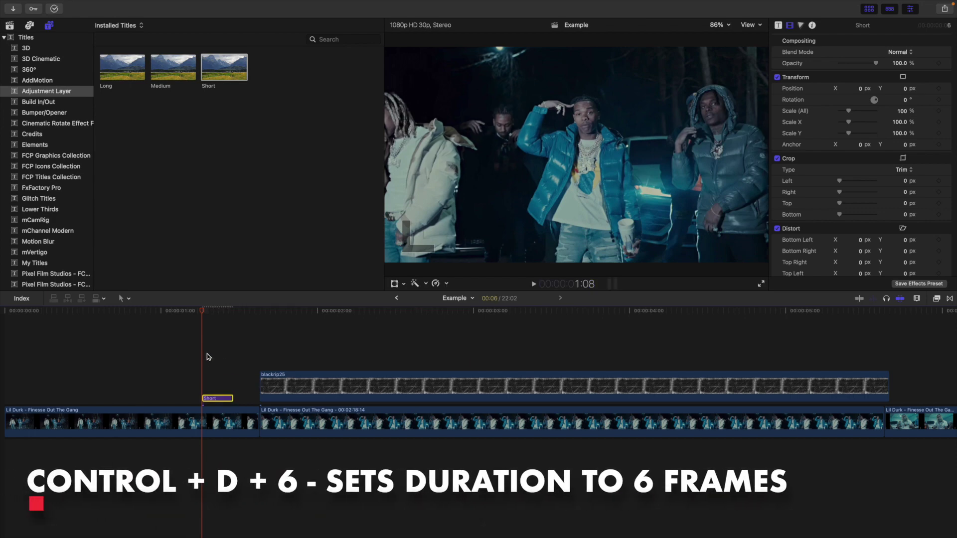
Open the Color Board exposure controls for the adjustment layer and add a keyframe on its first frame.
key(super+equal)
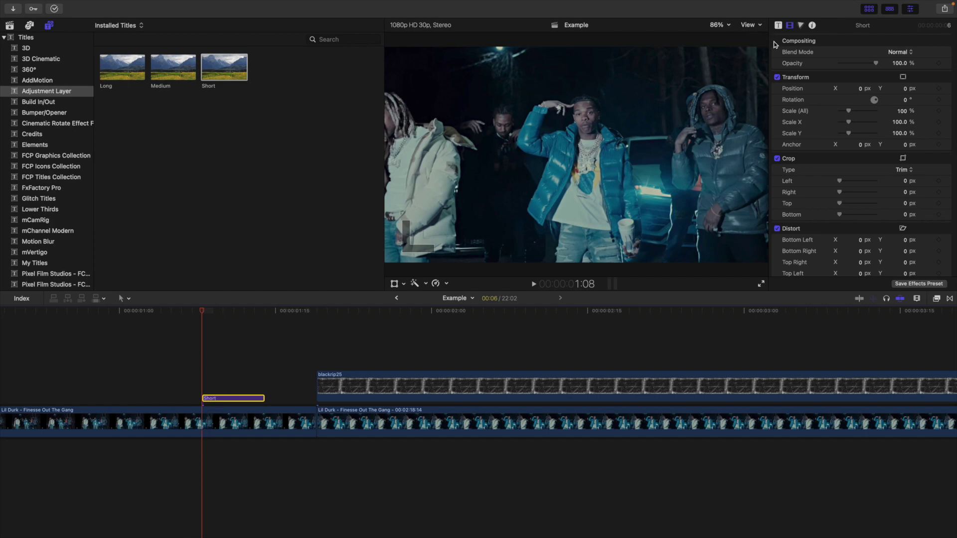
click(801, 26)
click(805, 40)
key(Return)
click(238, 399)
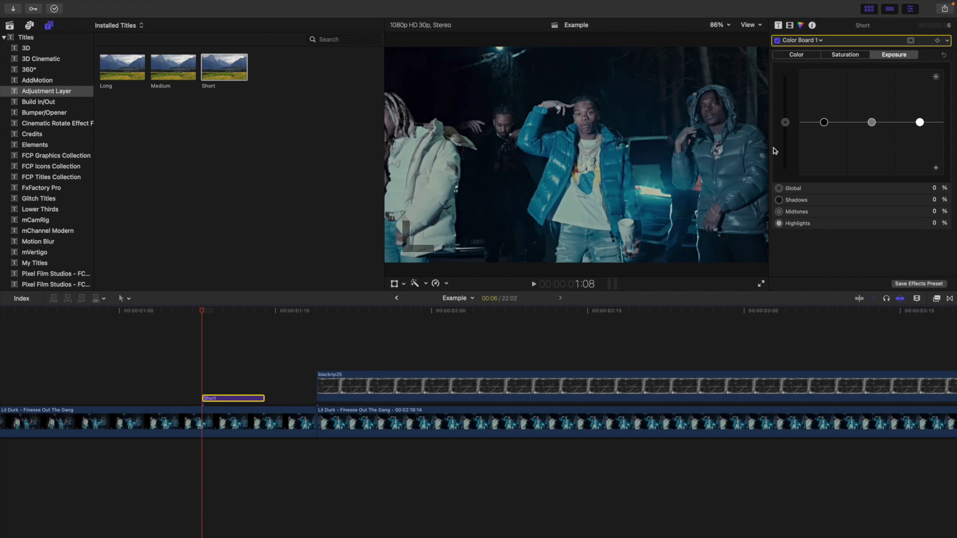
click(939, 42)
At 1:11, the middle of the adjustment layer, set Global exposure to 90% and Highlights to 100%.
key(Right)
key(Right)
key(Right)
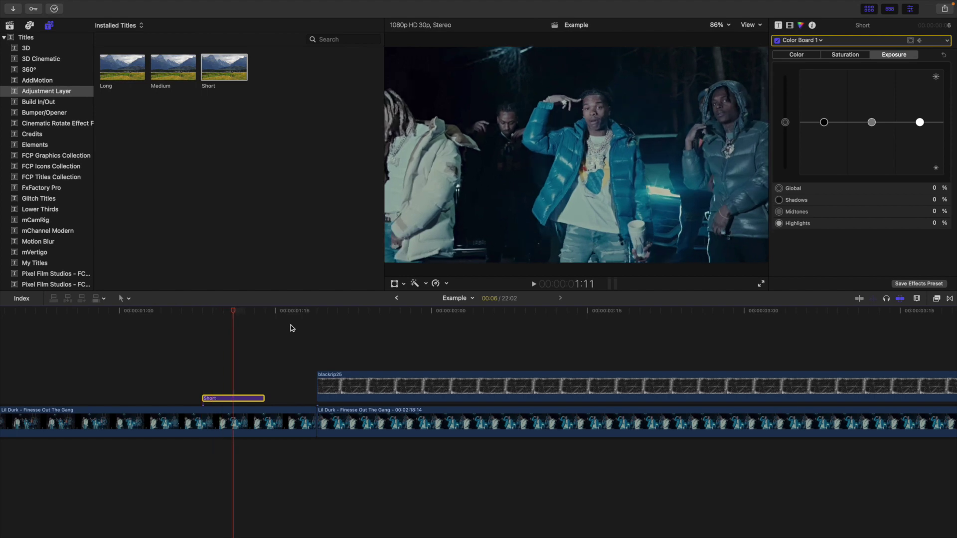
click(935, 188)
text(90)
key(Return)
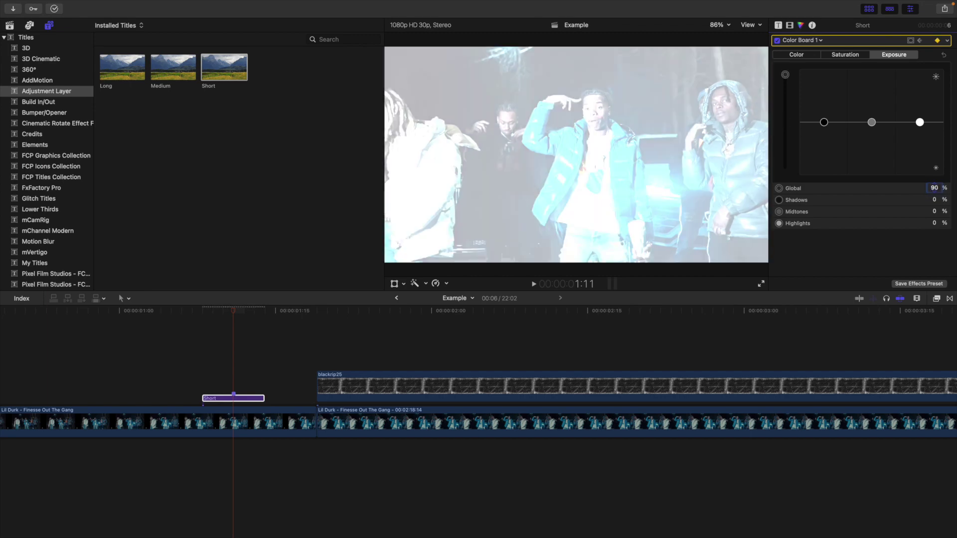
text(100)
key(Return)
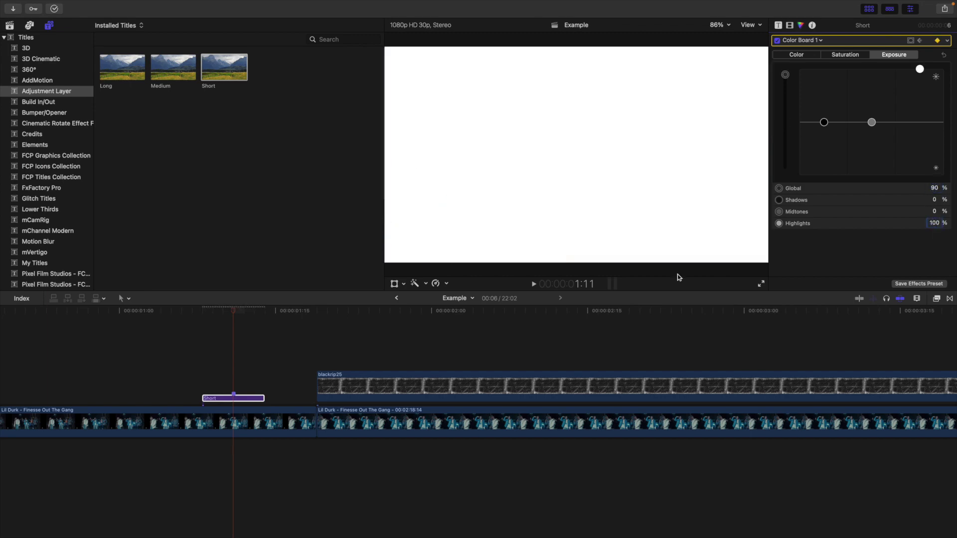
At 1:14, the end of the adjustment layer, set both Global exposure and Highlights to 0%.
click(248, 401)
key(Right)
key(Right)
key(Right)
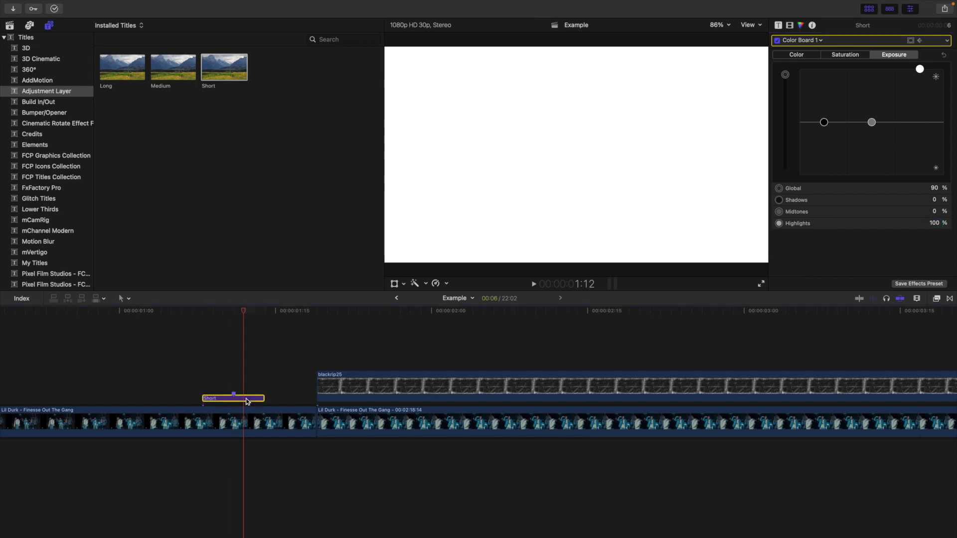
click(935, 189)
text(0)
key(Return)
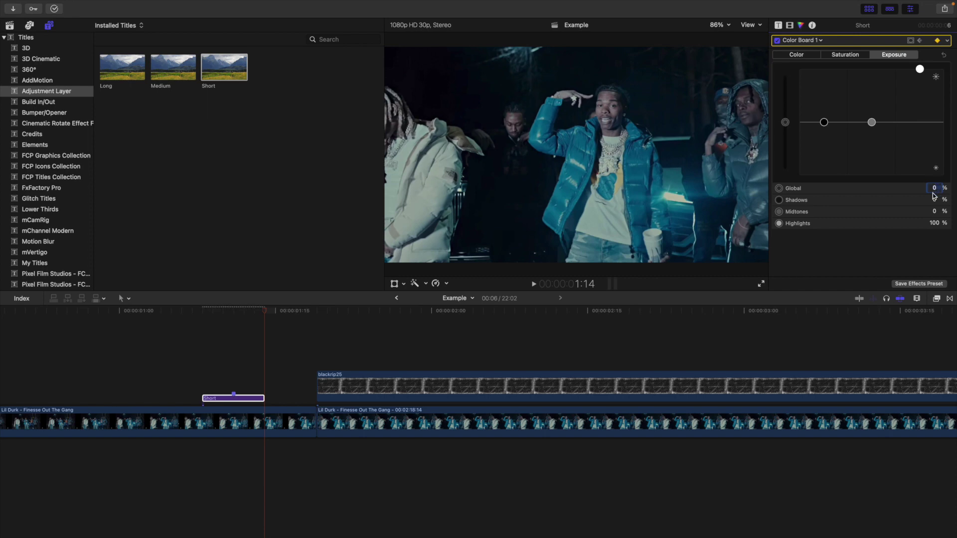
click(934, 223)
text(0)
key(Return)
Play the flash once, and move the adjustment layer so its middle marker lines up with the start of the freeze frame.
click(205, 358)
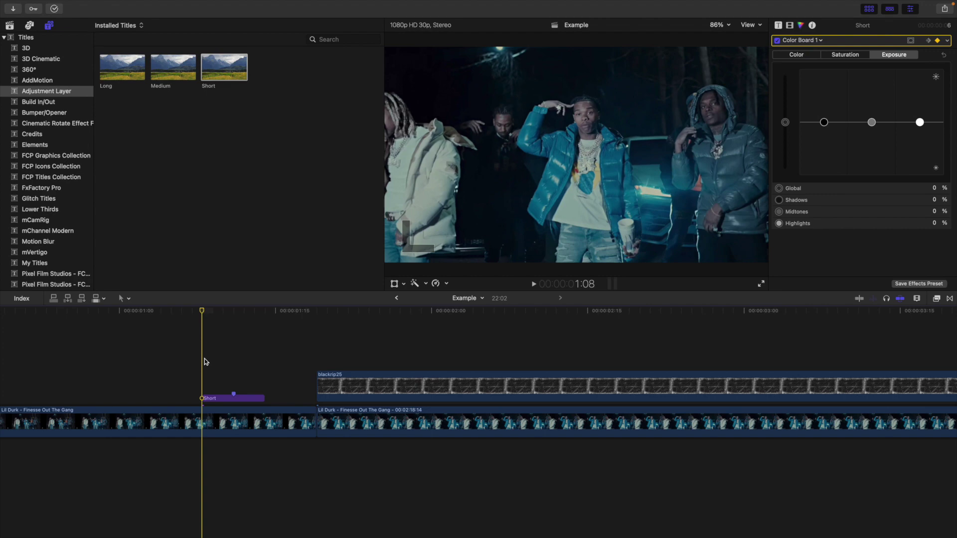
key(space)
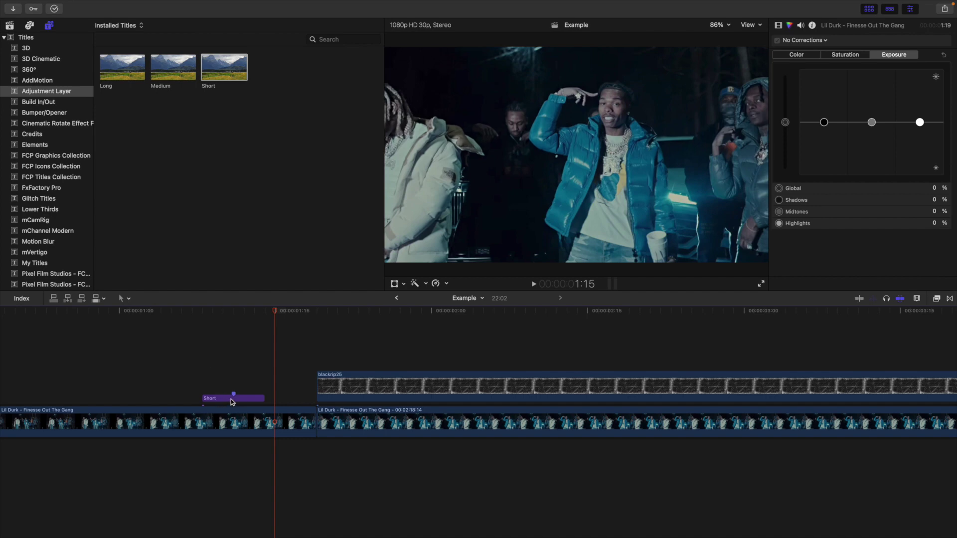
drag(226, 403, 317, 358)
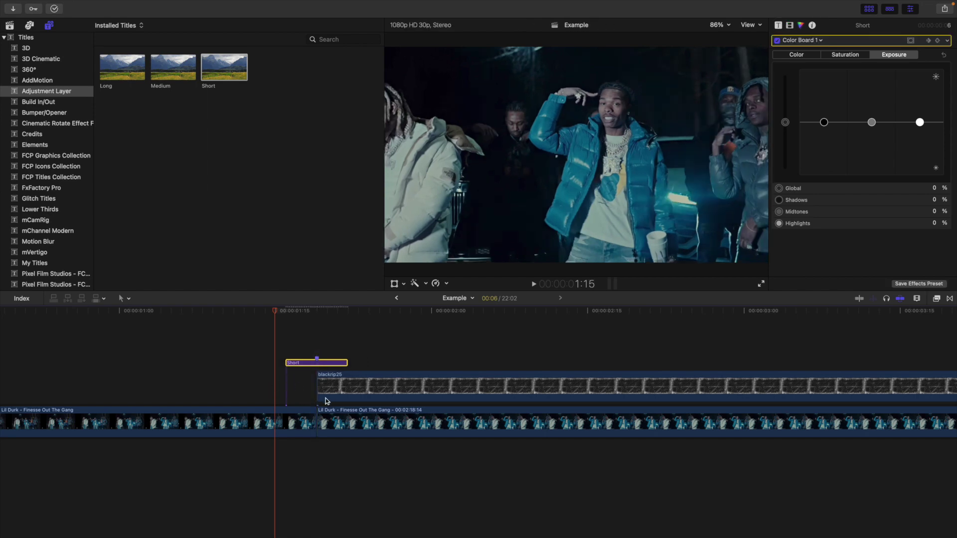
Play the end of the first clip into the freeze frame to check the timing of the flash.
click(189, 385)
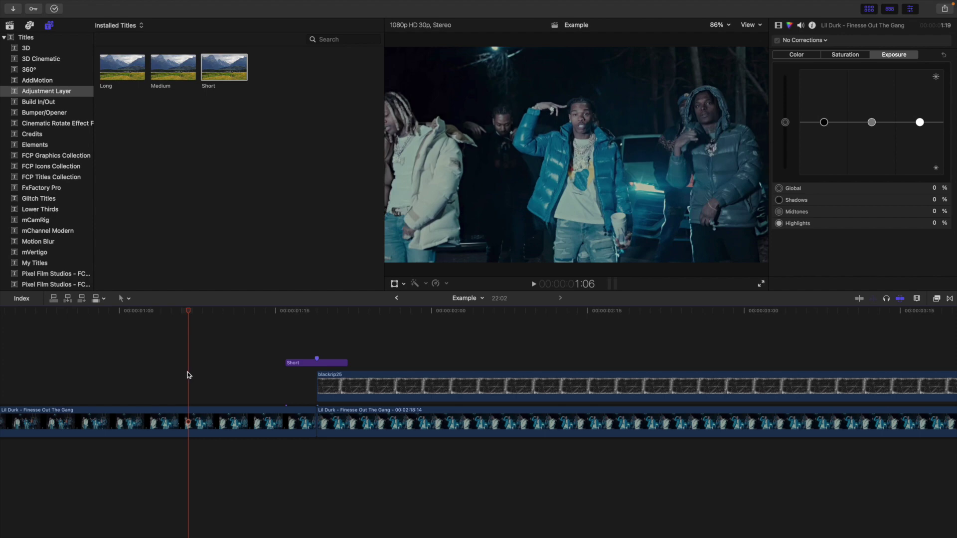
key(space)
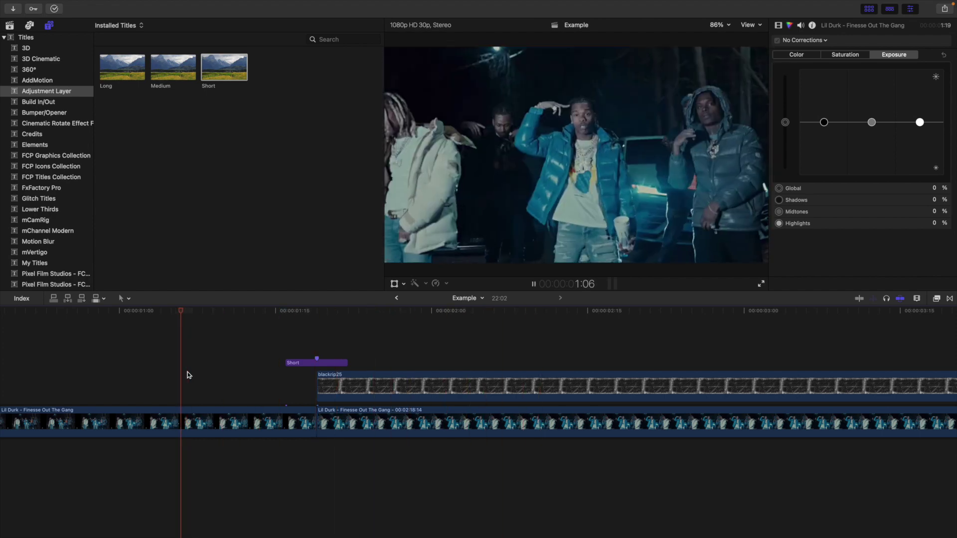
click(139, 375)
key(space)
Find the ES_Camera Shutter 1 sound in the 5-26-22 event and place it beneath the start of the freeze frame.
click(9, 25)
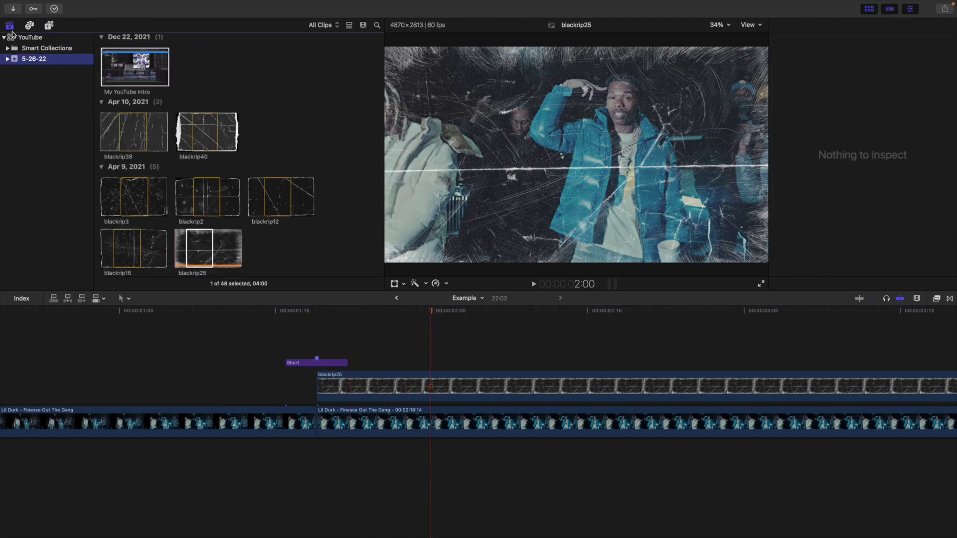
scroll(149, 153, down, 5)
scroll(149, 154, up, 10)
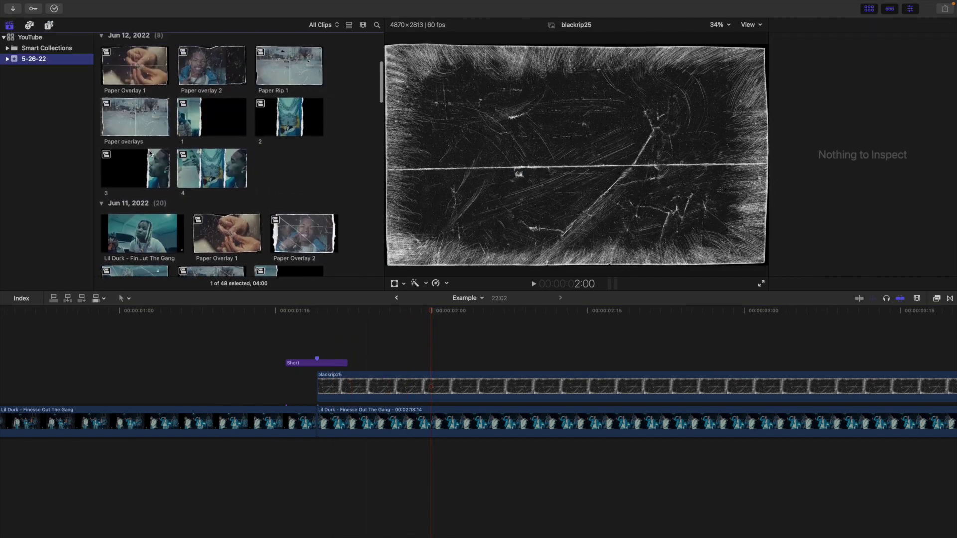
scroll(300, 143, down, 10)
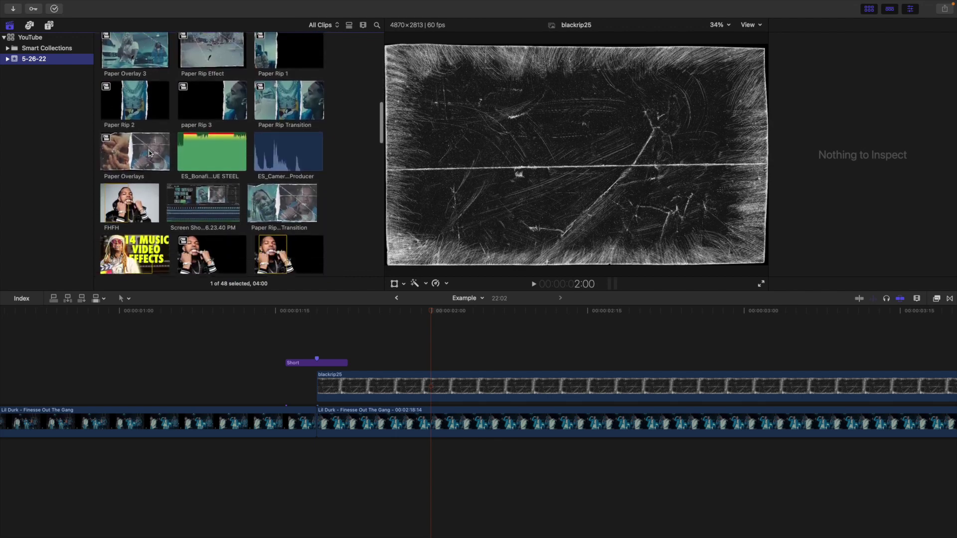
click(286, 143)
drag(277, 142, 317, 452)
Play from about 1:00 into the freeze frame to check the flash together with the camera shutter sound.
click(177, 390)
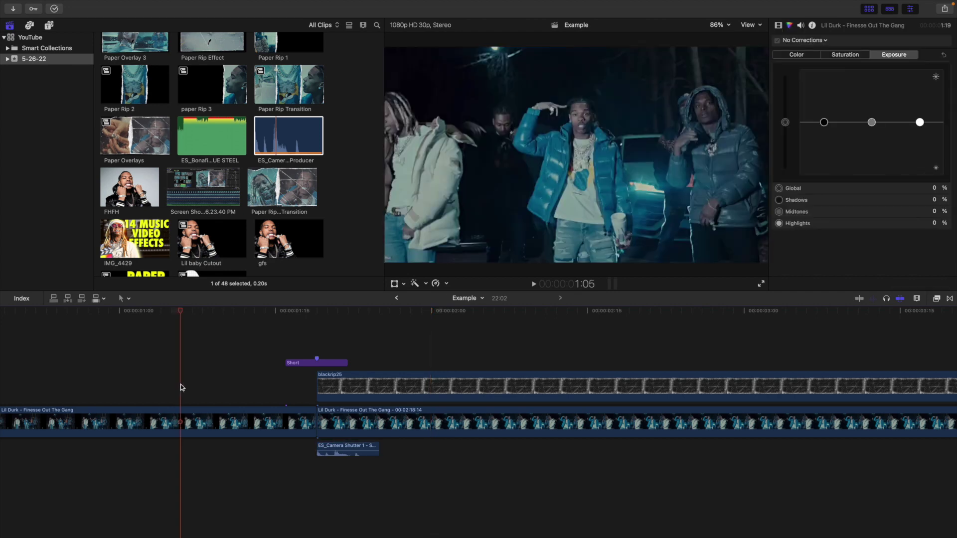
click(124, 376)
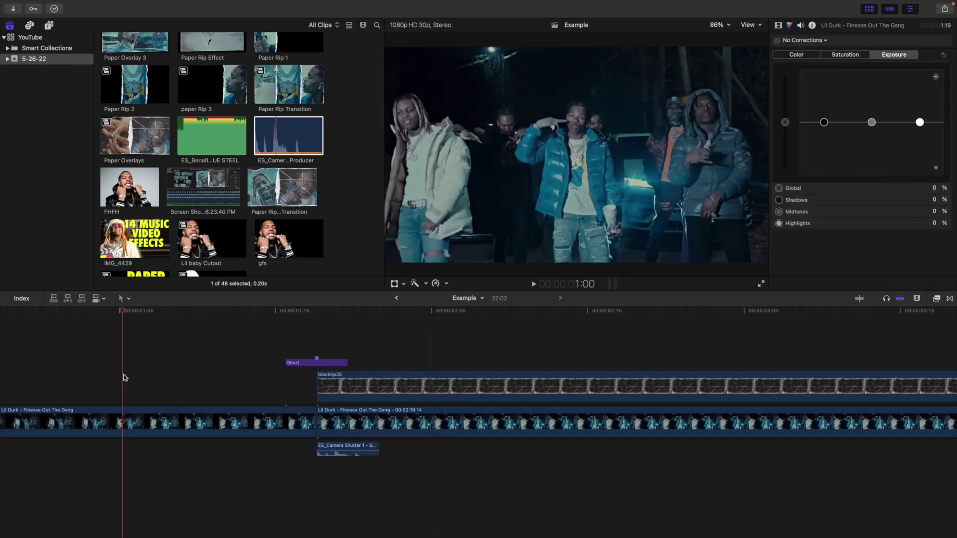
key(space)
click(124, 375)
key(space)
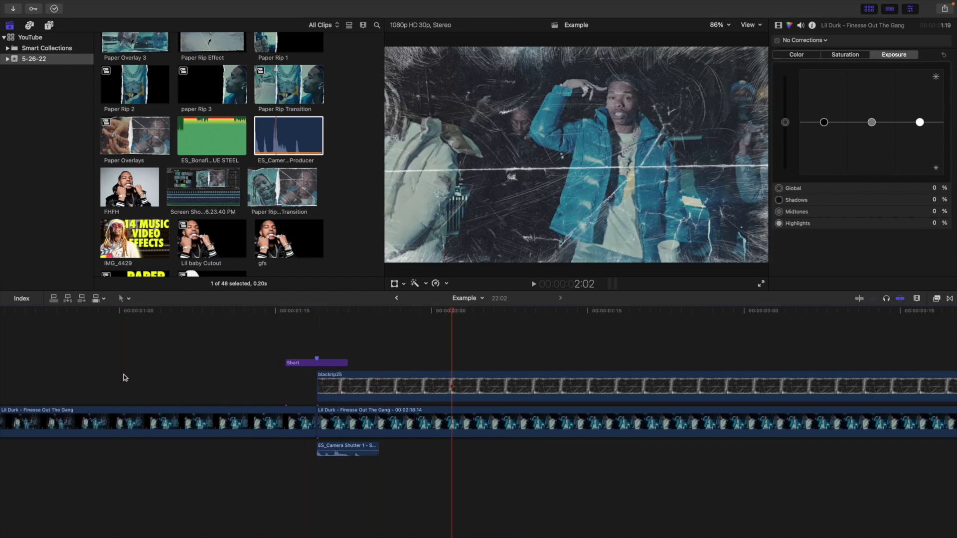
Play the whole sequence from the start of the timeline to review the flash, shutter sound and paper overlay.
key(super+minus)
key(super+minus)
click(20, 376)
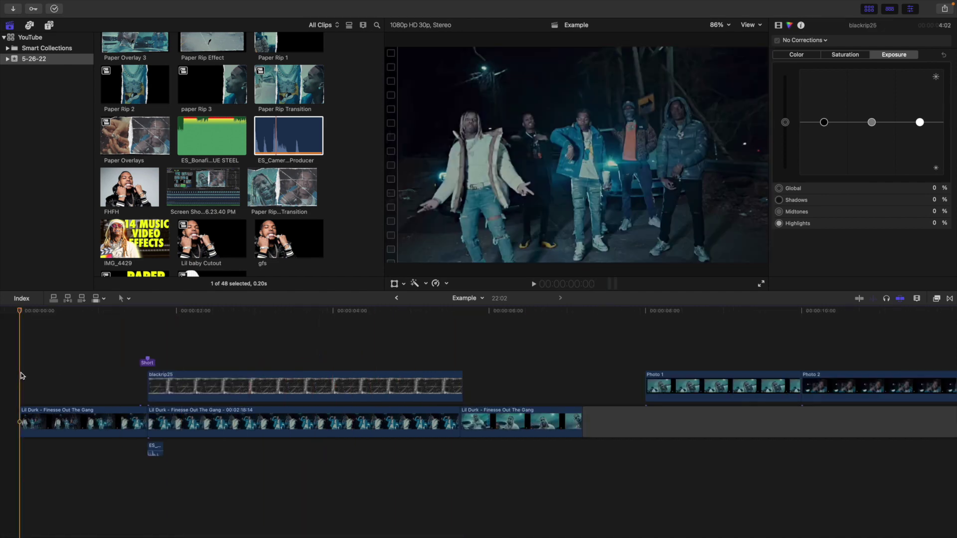
key(space)
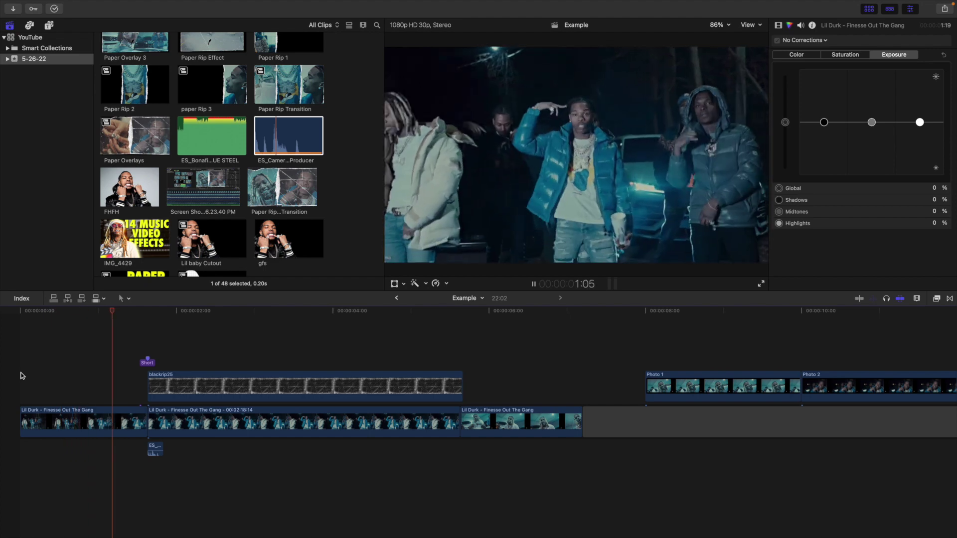
Examine close up how the flash peak lines up with the freeze frame, paper overlay and shutter sound.
click(114, 358)
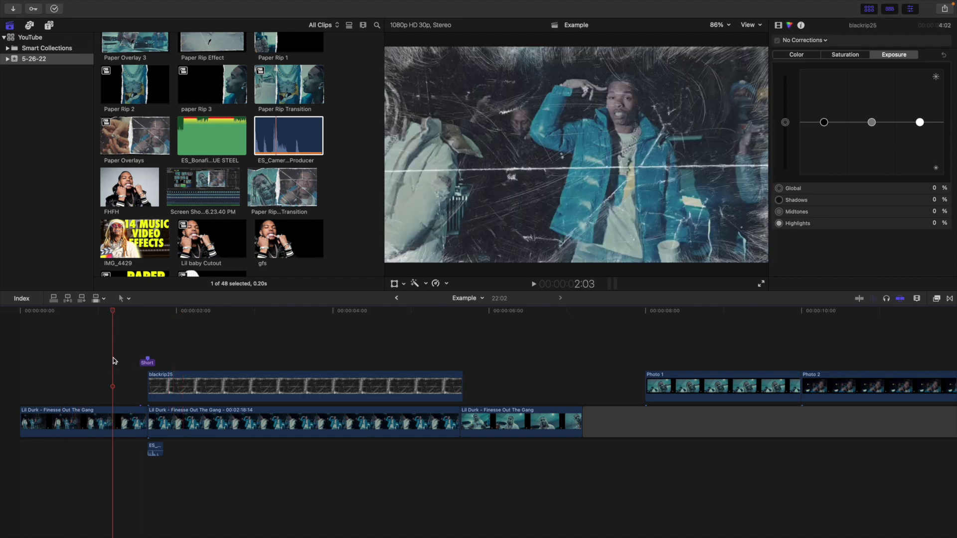
key(super+equal)
key(super+equal)
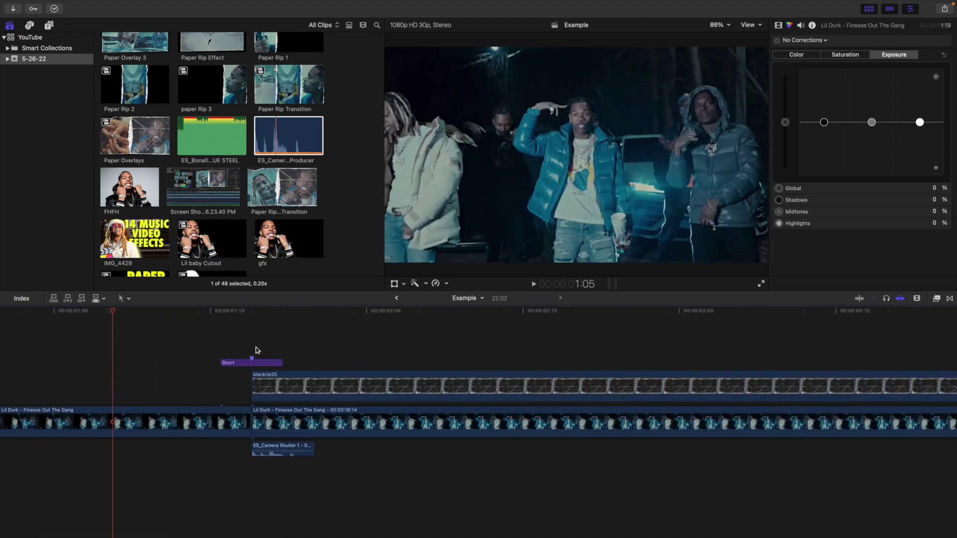
click(251, 362)
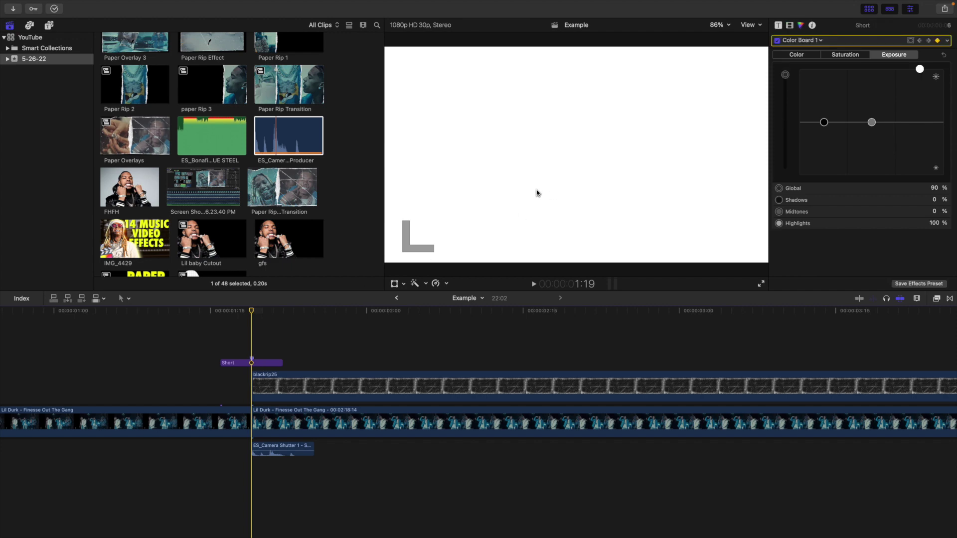
key(super+minus)
key(super+minus)
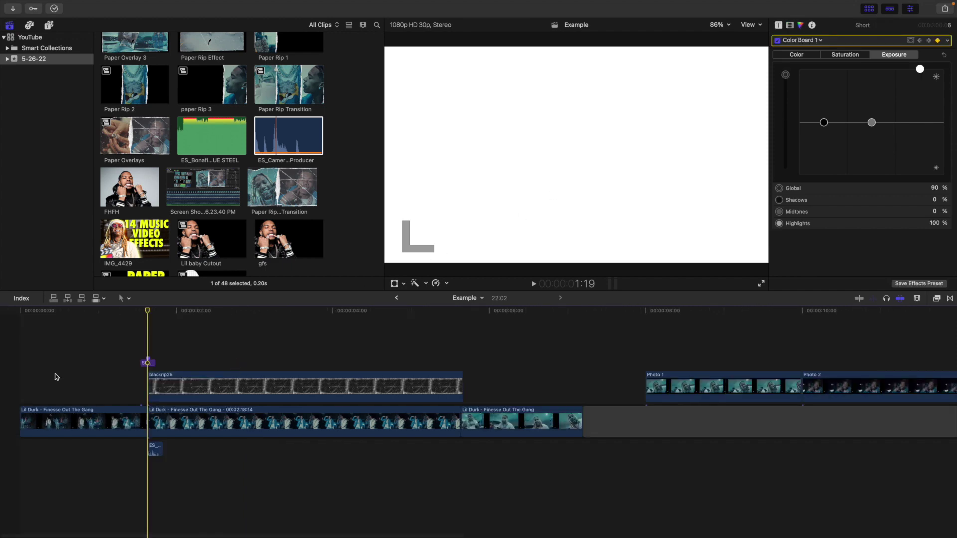
Replay the opening from the start of the timeline through the flash and into the freeze frame.
click(15, 365)
key(space)
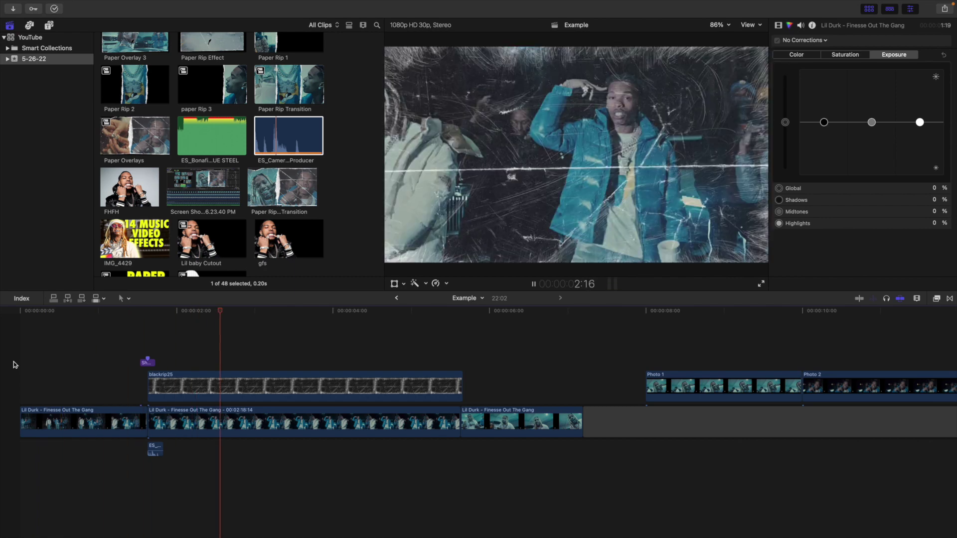
key(space)
Find the blackrip12 paper texture in the 5-26-22 event and connect it above Photo 1, starting at 8:00.
scroll(295, 332, right, 5)
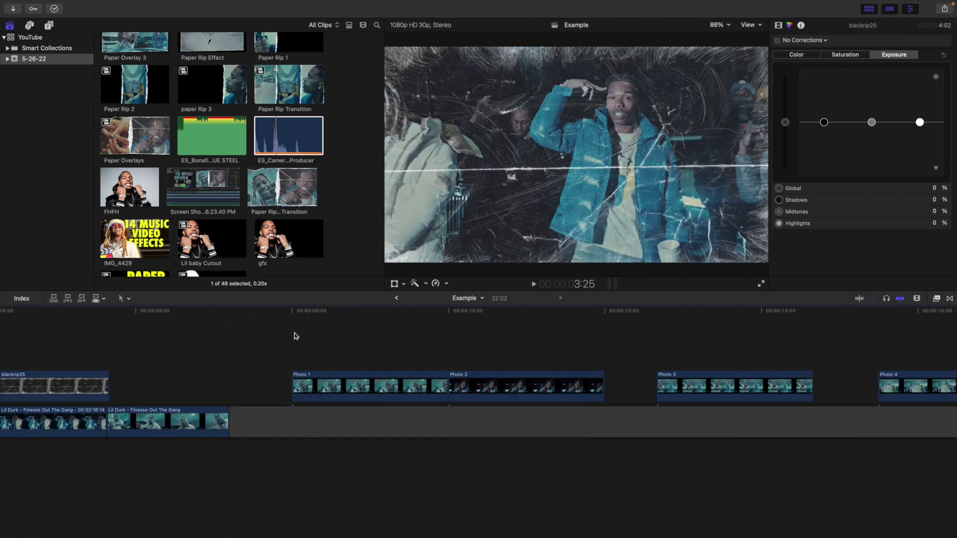
click(295, 337)
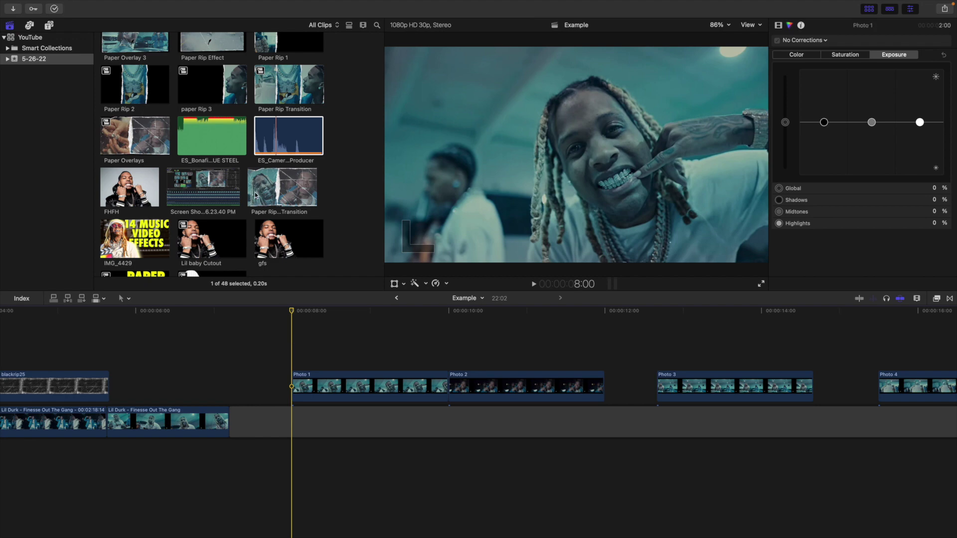
scroll(255, 195, down, 2)
scroll(255, 195, down, 3)
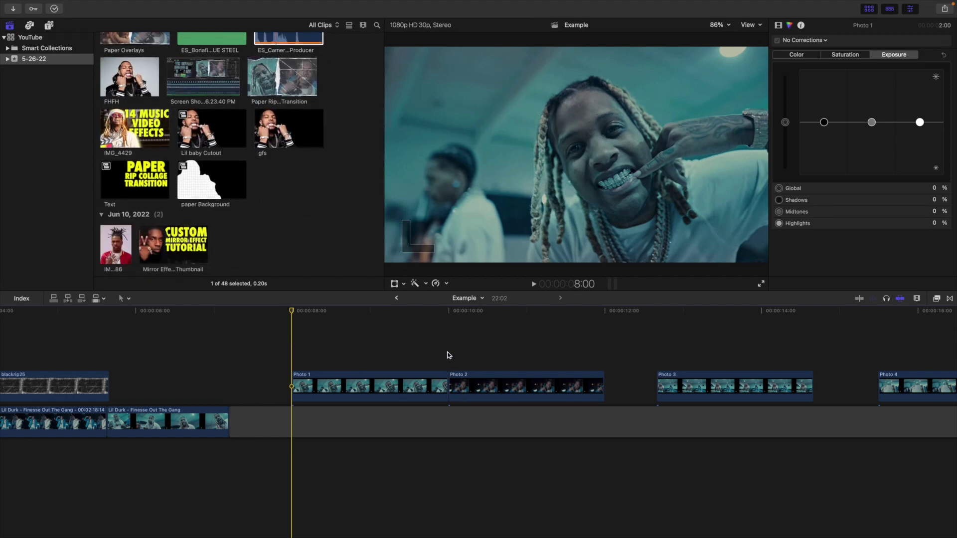
click(446, 355)
click(295, 353)
scroll(301, 205, down, 15)
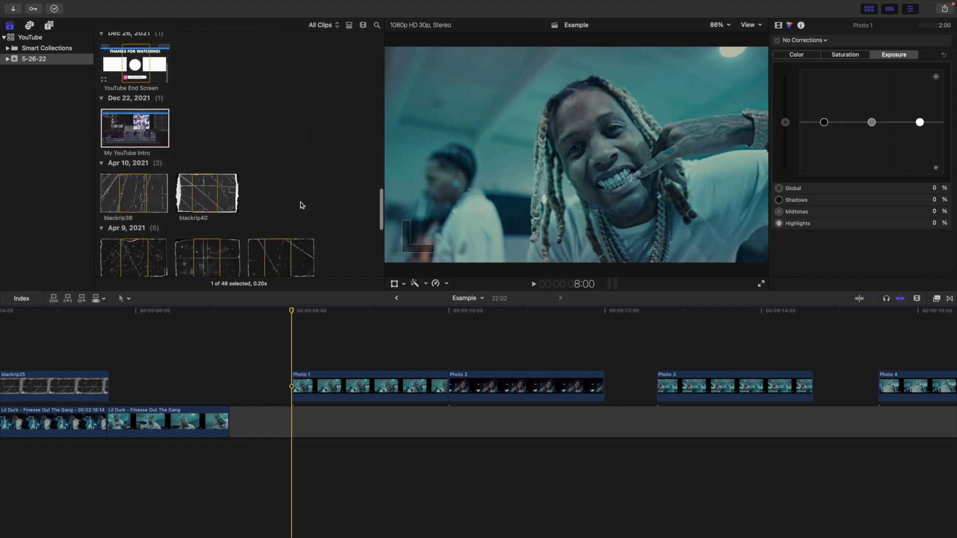
scroll(270, 206, down, 1)
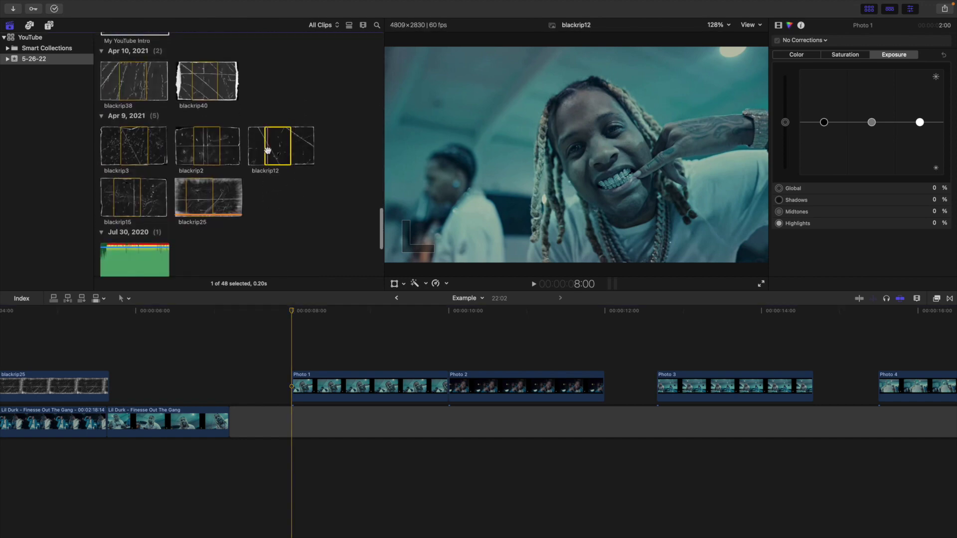
click(277, 160)
key(q)
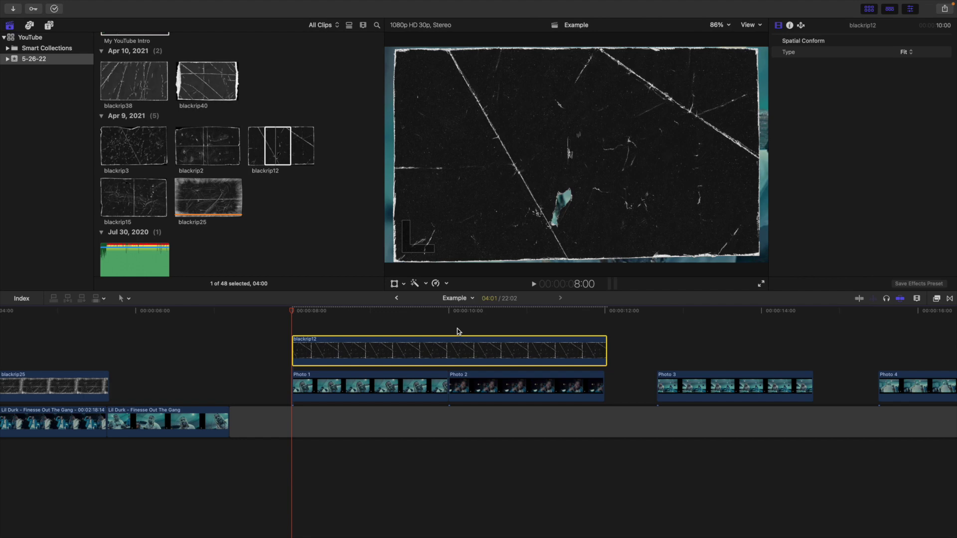
Trim the end of the blackrip12 overlay to 10:00, where Photo 1 ends.
click(447, 326)
click(388, 339)
key(alt+bracketright)
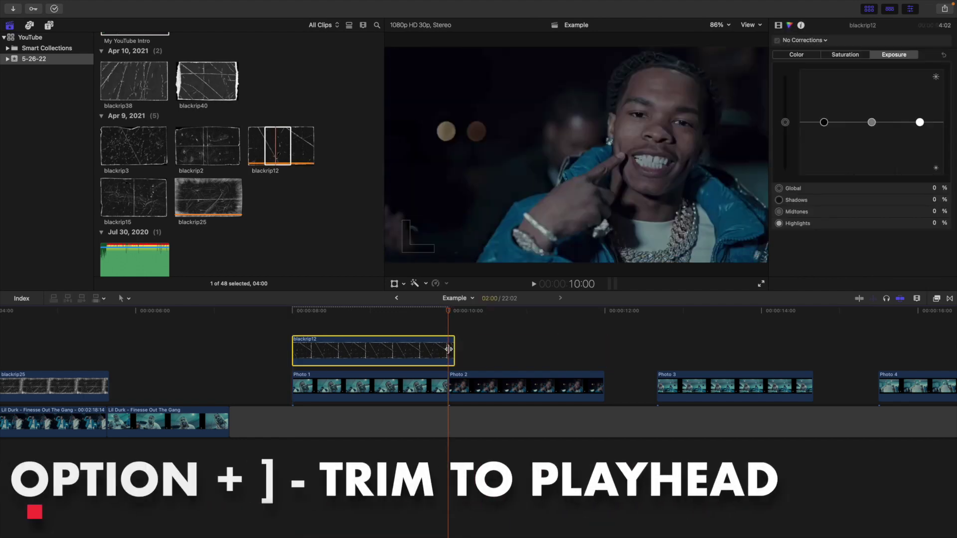
click(376, 324)
click(375, 349)
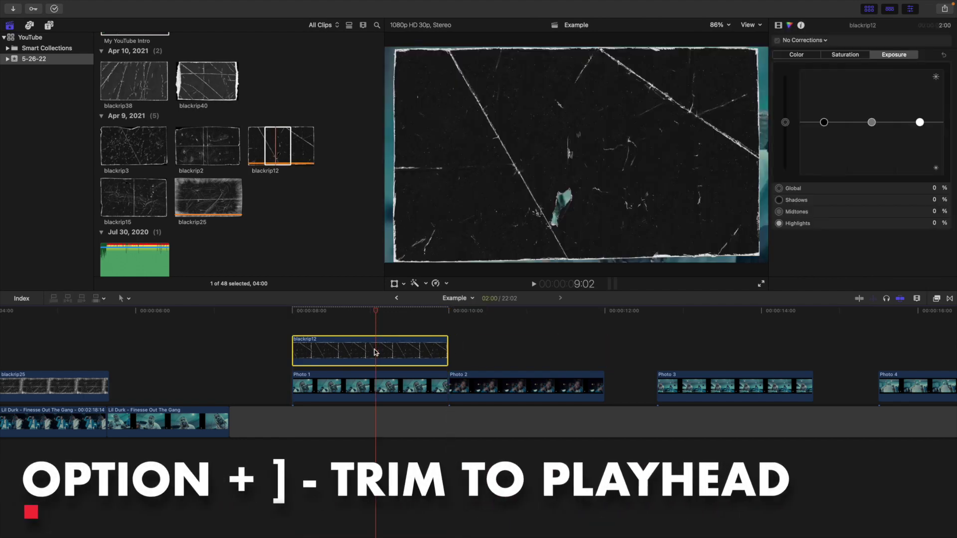
Set the blackrip12 overlay's blend mode to Stencil Alpha.
click(778, 25)
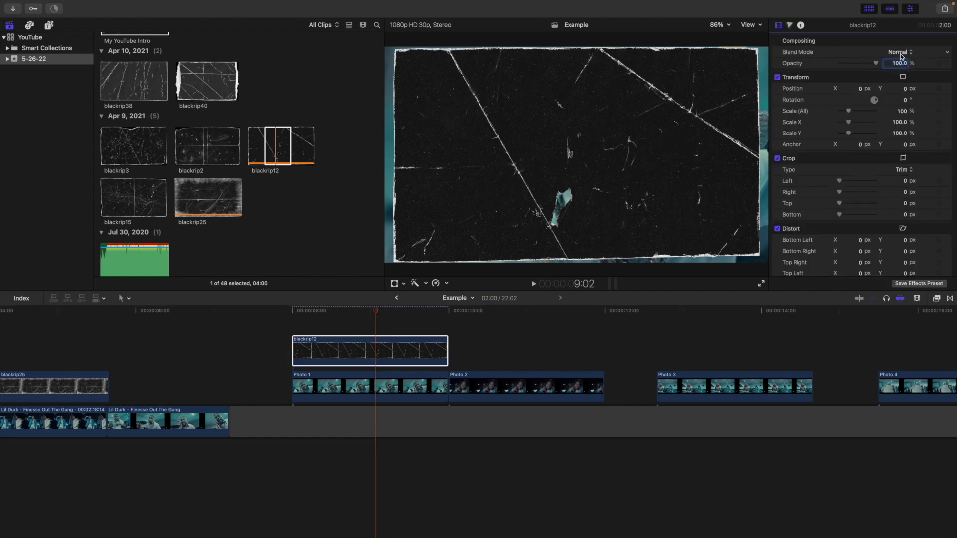
click(900, 53)
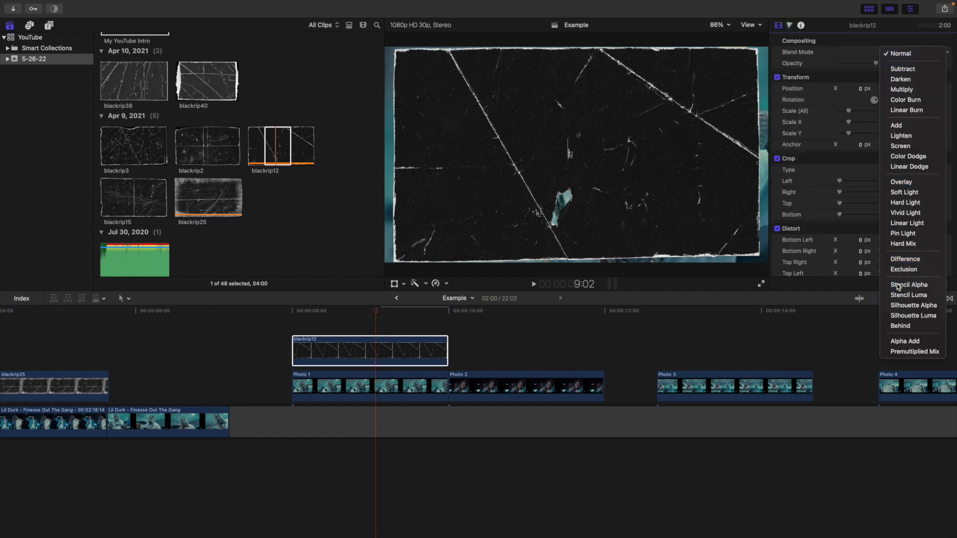
click(897, 285)
click(375, 349)
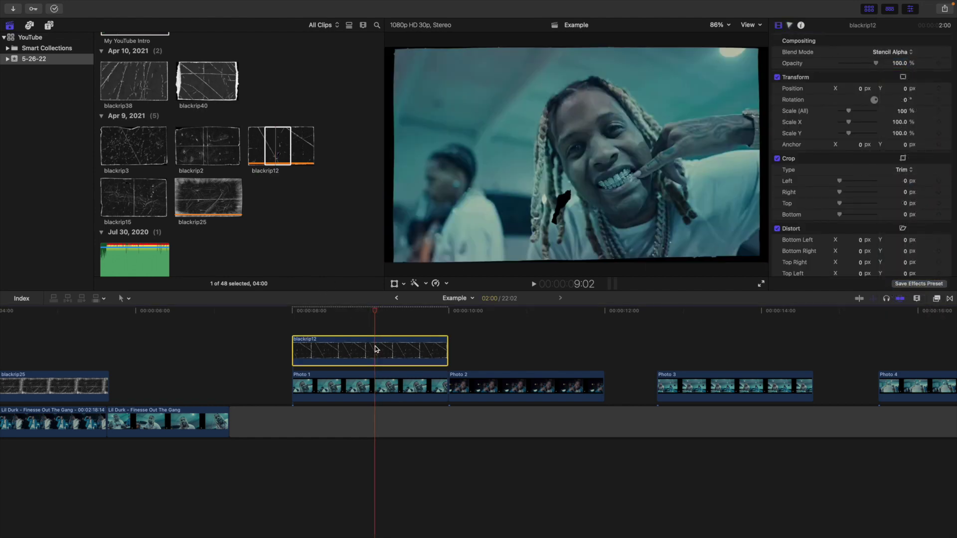
Duplicate the blackrip12 overlay directly above itself and set the upper copy's blend mode to Screen.
drag(375, 345, 375, 321)
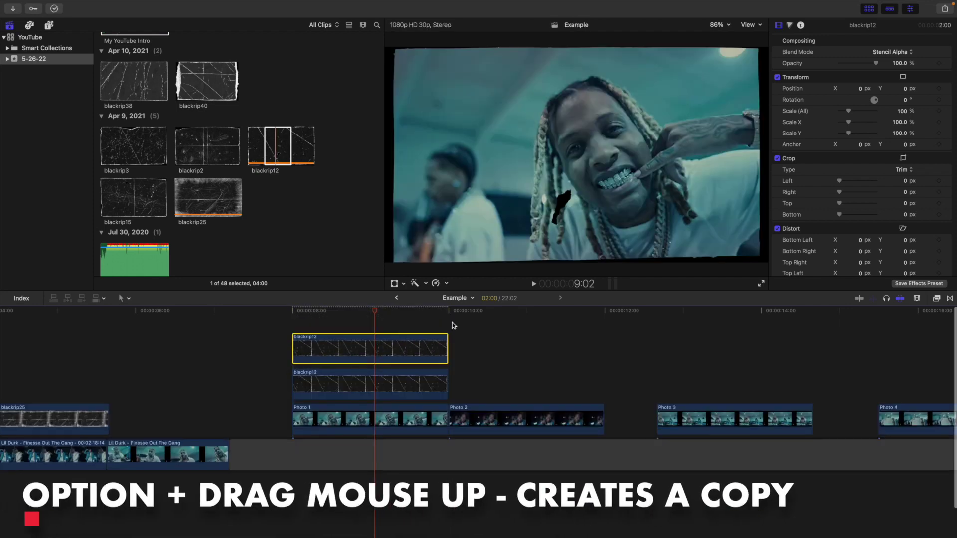
click(889, 52)
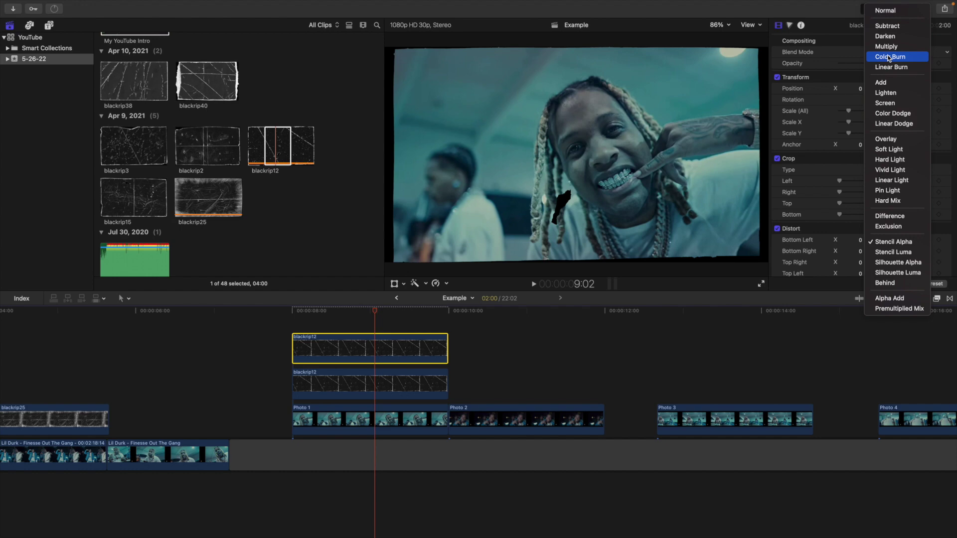
click(887, 101)
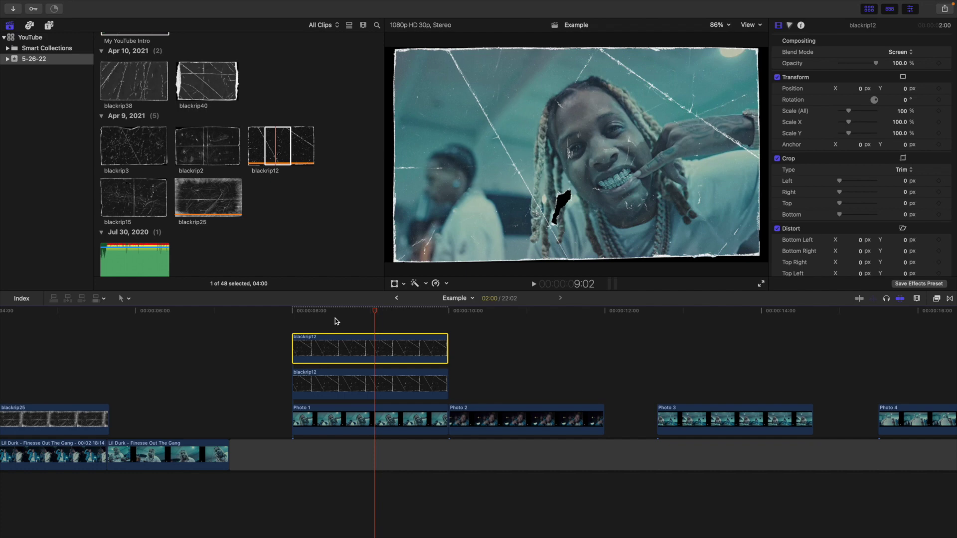
Compare the blend modes and transform settings of the two blackrip12 layers above Photo 1.
click(369, 383)
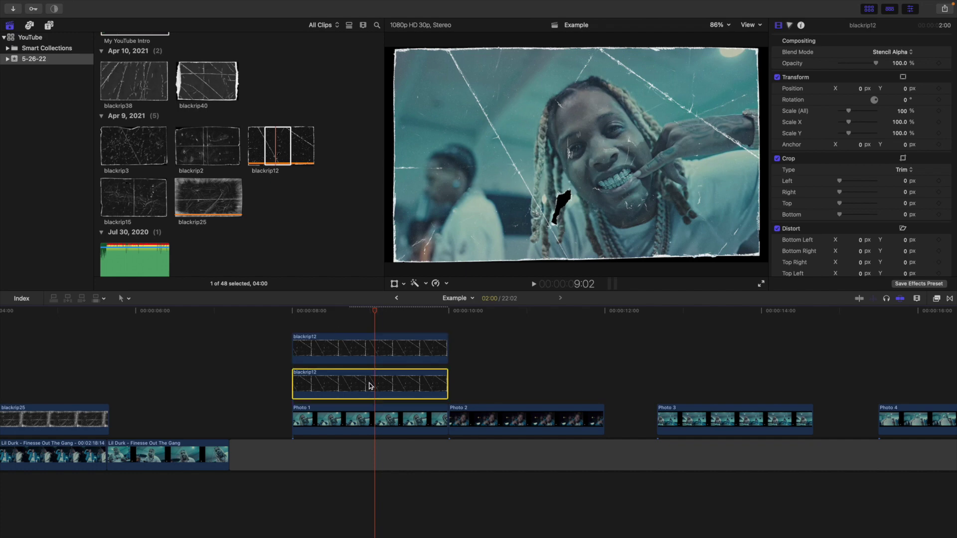
click(376, 352)
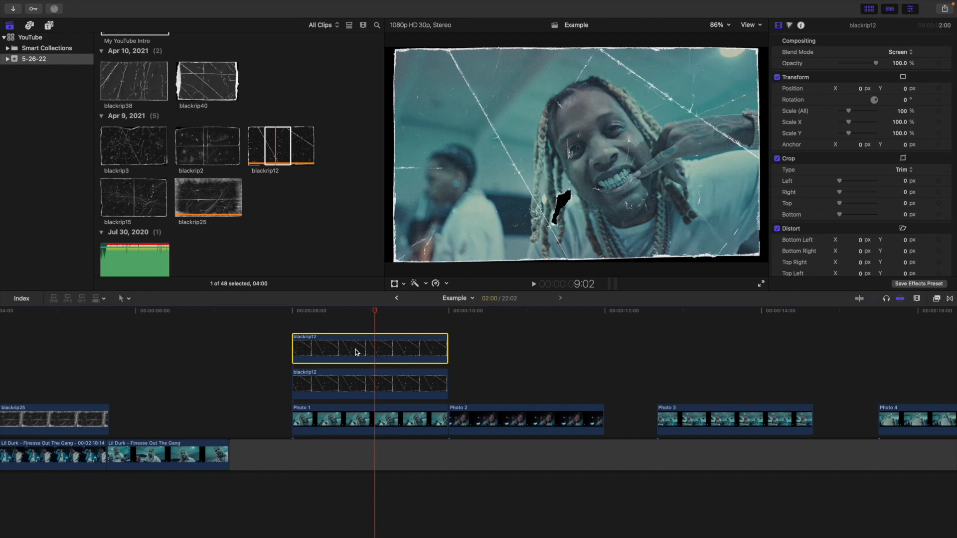
click(375, 381)
click(367, 345)
mouse_move(856, 89)
mouse_down()
mouse_move(877, 89)
mouse_move(854, 92)
mouse_up()
Combine Photo 1 and both blackrip12 layers into a compound clip named Paper Overlay 1 in the 5-26-22 event.
drag(352, 327, 383, 419)
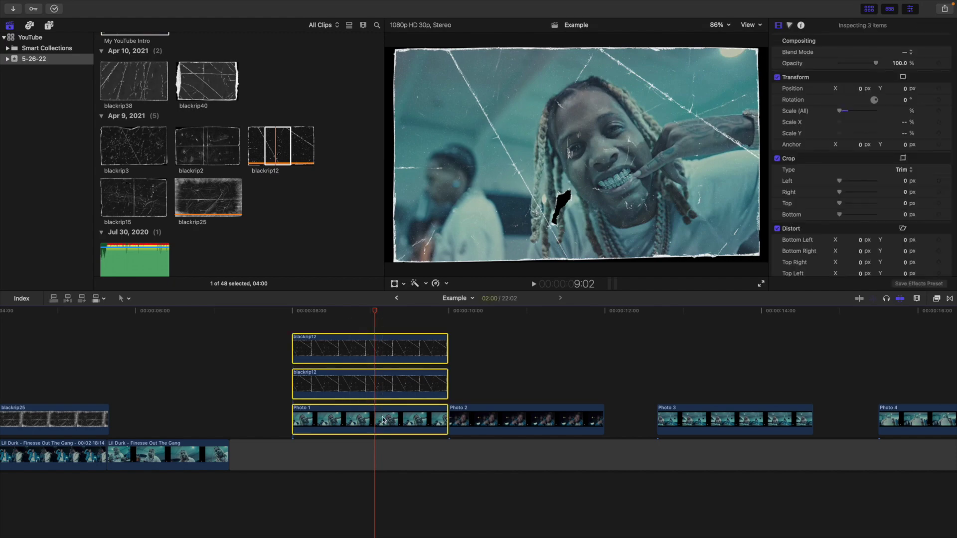
key(alt+g)
text(Paper Overlay 1)
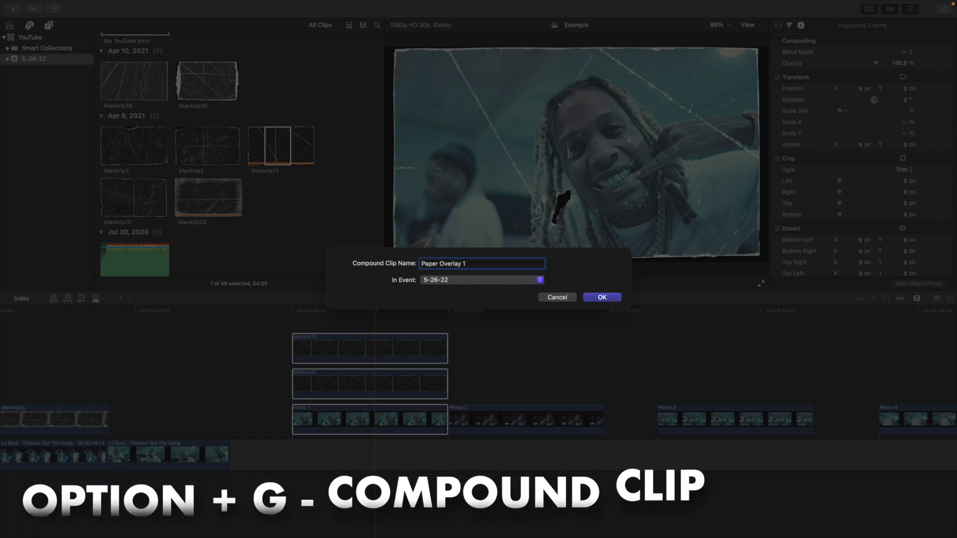
key(Return)
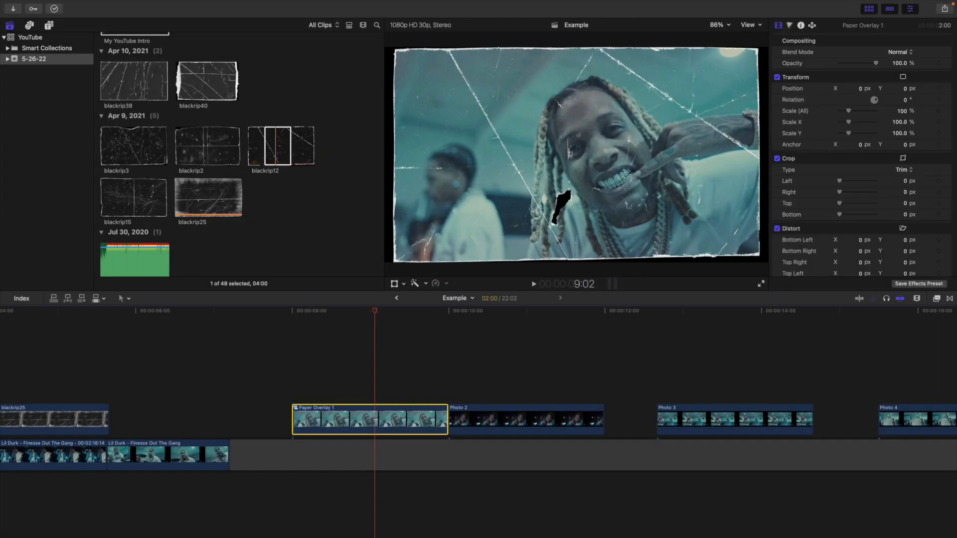
Connect the blackrip40 paper texture above Photo 2 from 10:00 and trim its end to 12:00 to match the photo.
click(206, 81)
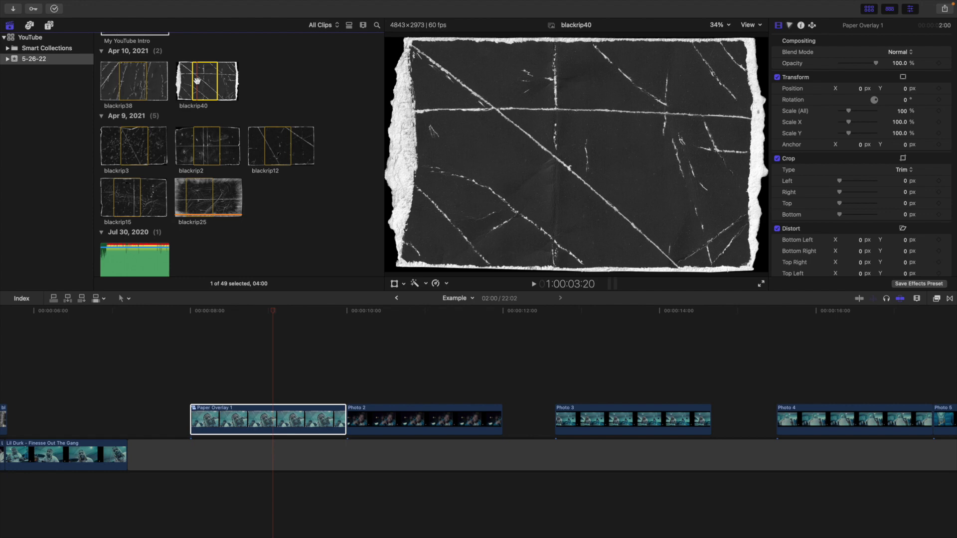
drag(207, 80, 352, 363)
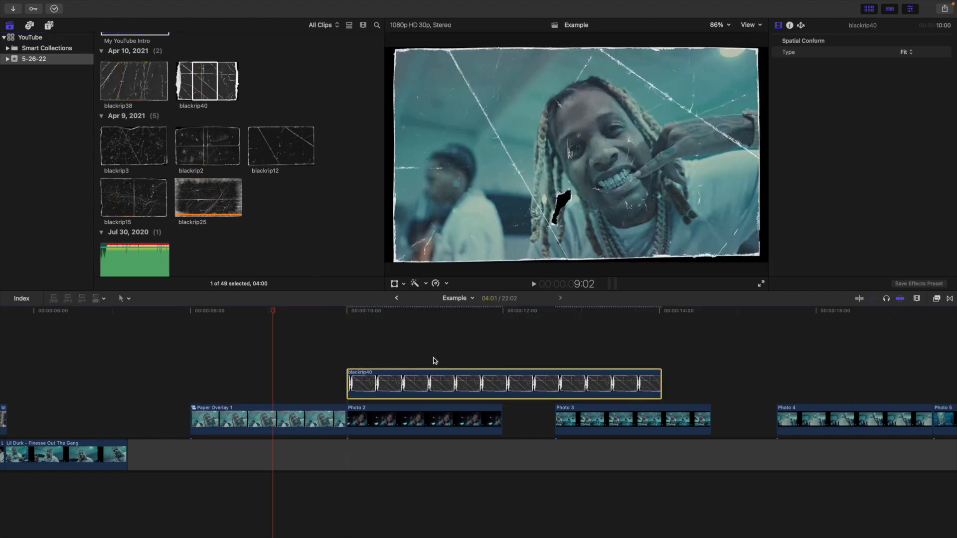
click(503, 367)
click(506, 375)
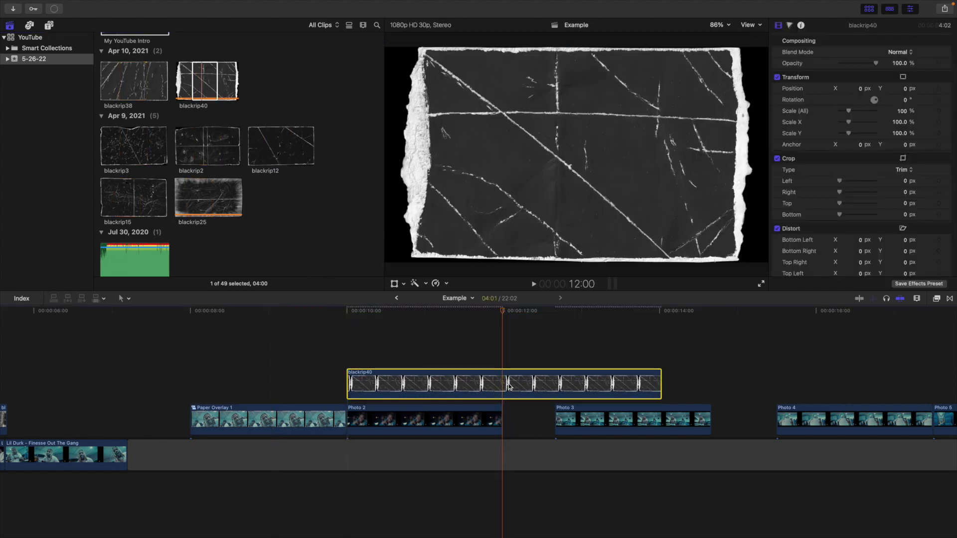
key(alt+bracketright)
Set the blackrip40 overlay's blend mode to Stencil Alpha.
click(442, 359)
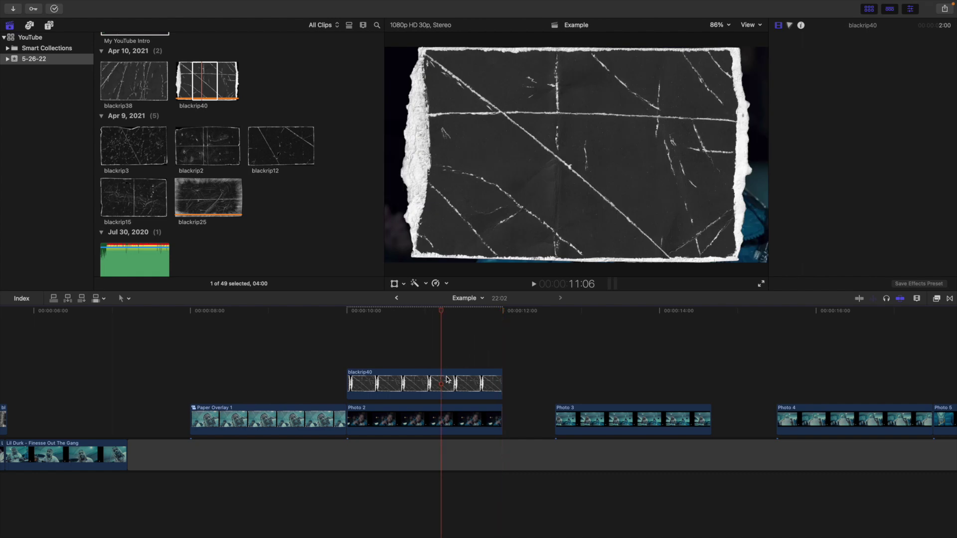
click(894, 53)
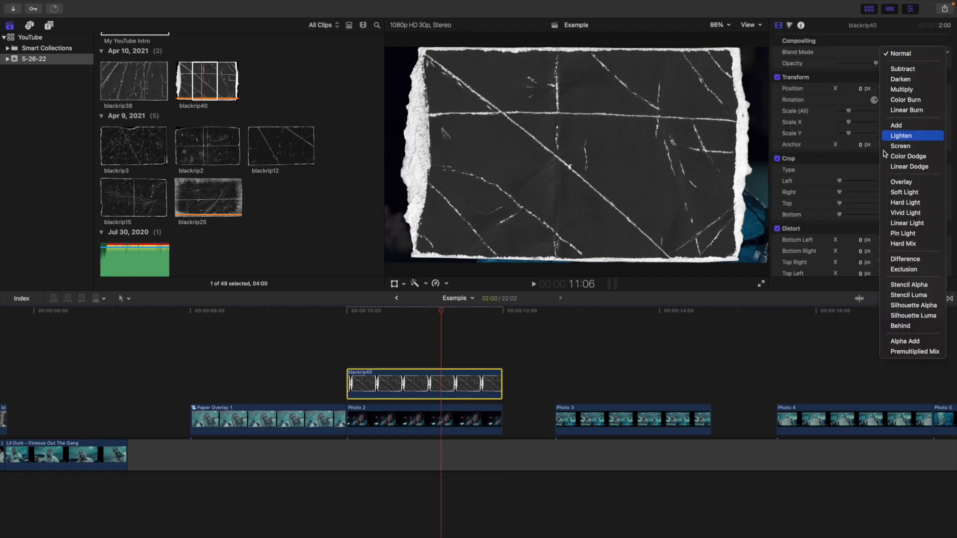
click(901, 287)
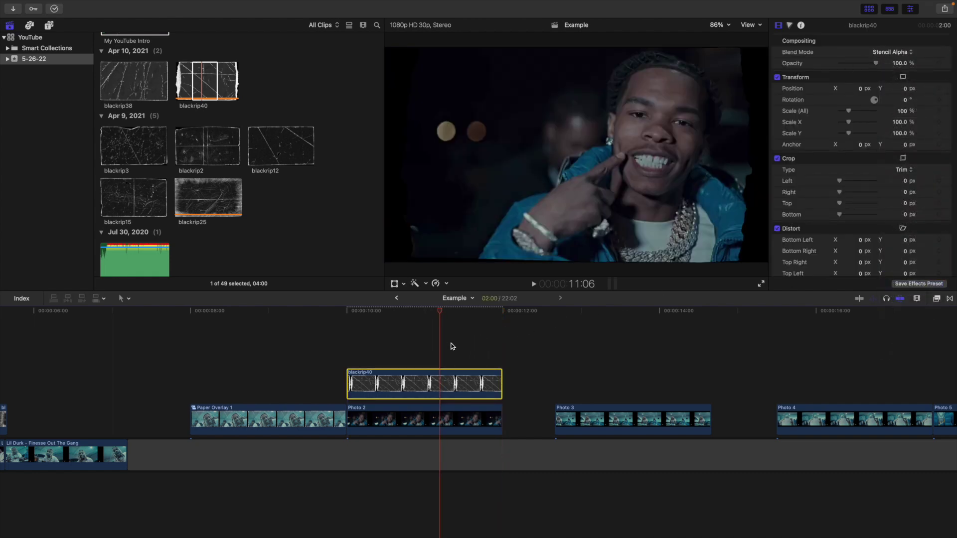
Duplicate the blackrip40 overlay directly above itself and set the upper copy's blend mode to Screen.
drag(419, 374, 425, 343)
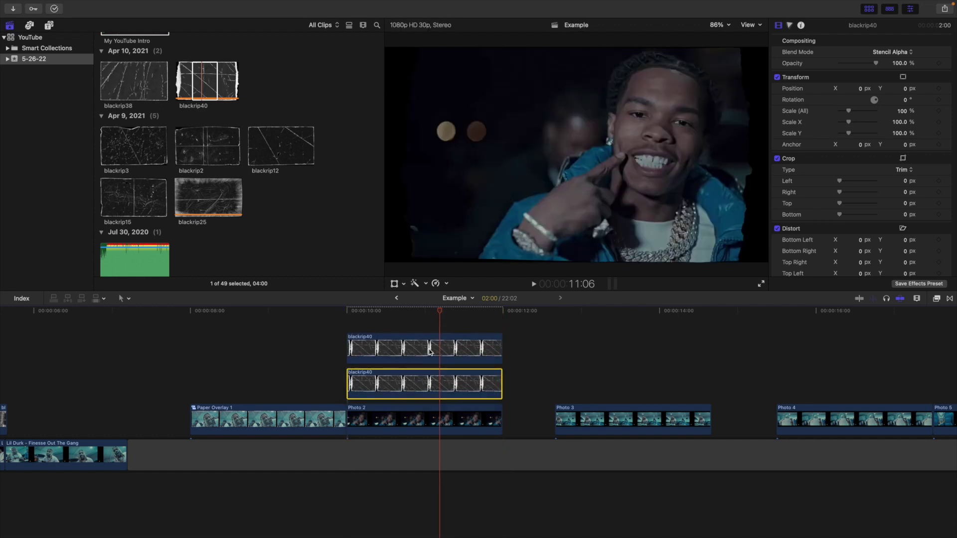
click(898, 53)
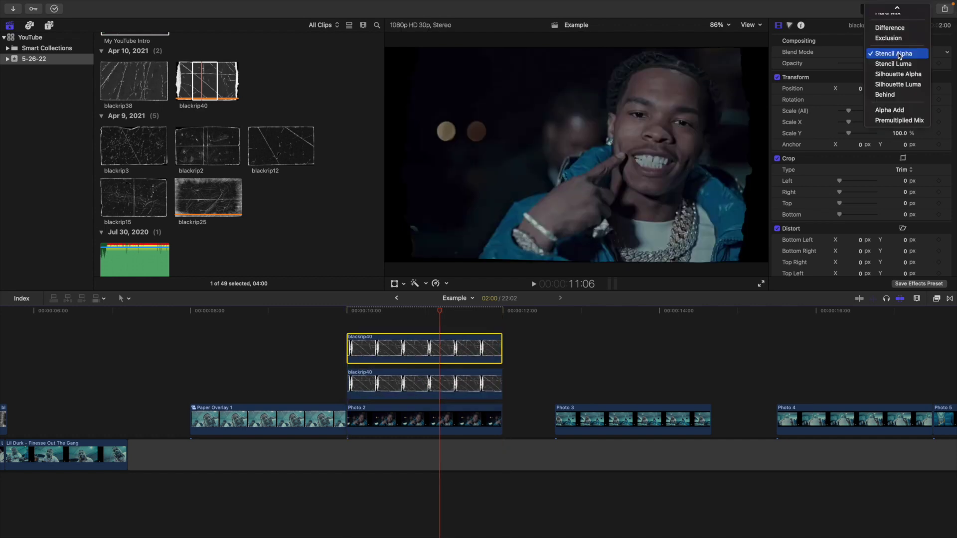
click(885, 104)
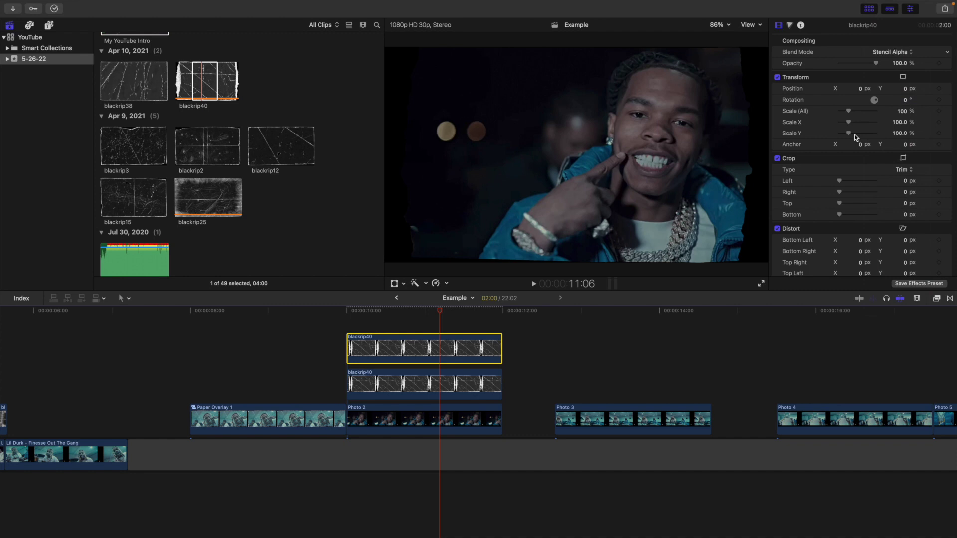
Inspect the lower blackrip40 layer's blend mode and Photo 2's transform settings.
click(430, 383)
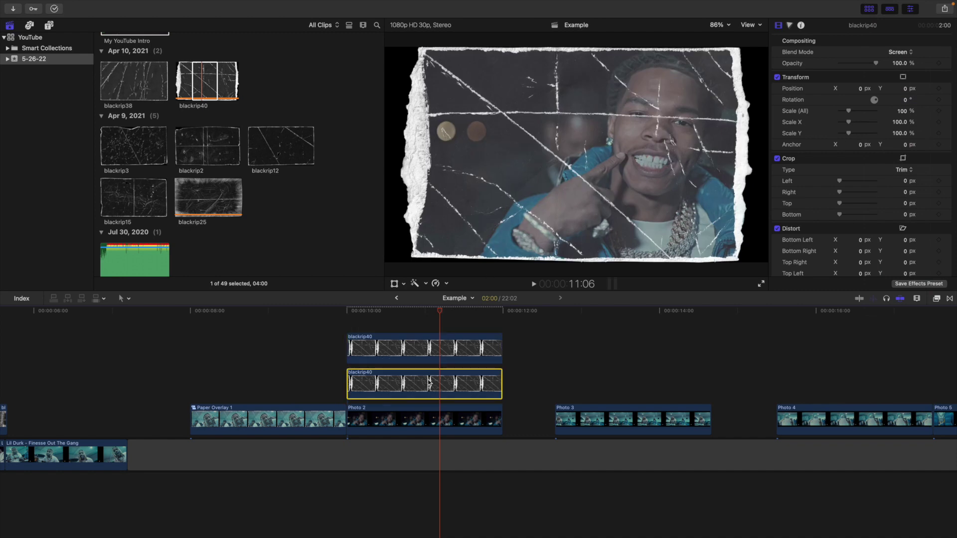
click(436, 424)
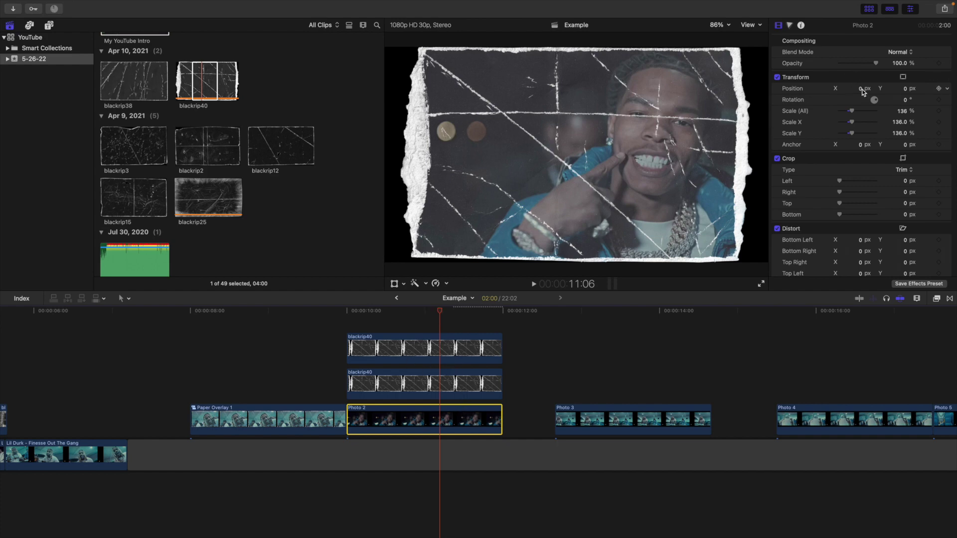
Shift Photo 2 to X -605.1 px and combine it with both blackrip40 layers into a compound clip named paper Overlay 2.
drag(862, 91, 861, 89)
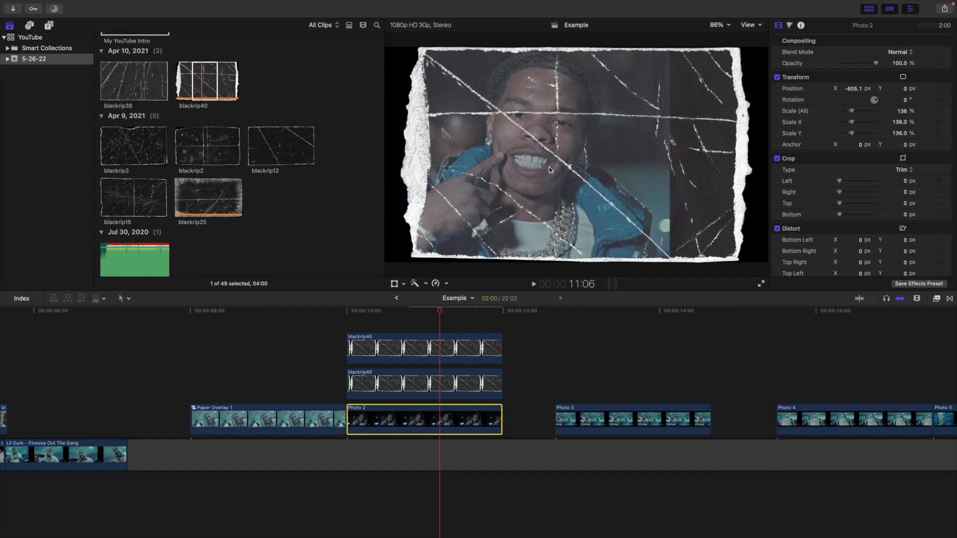
drag(422, 316, 449, 428)
key(alt+g)
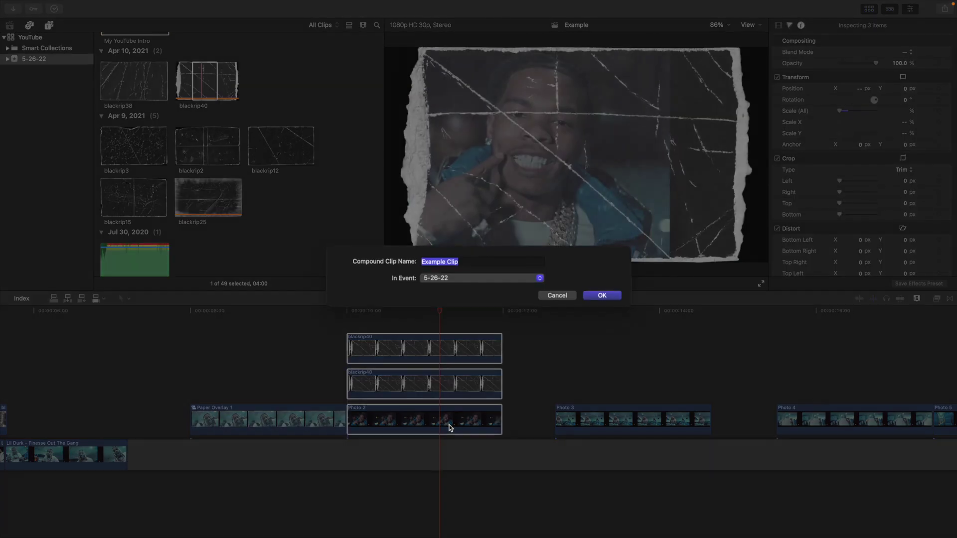
text(paper Overlay)
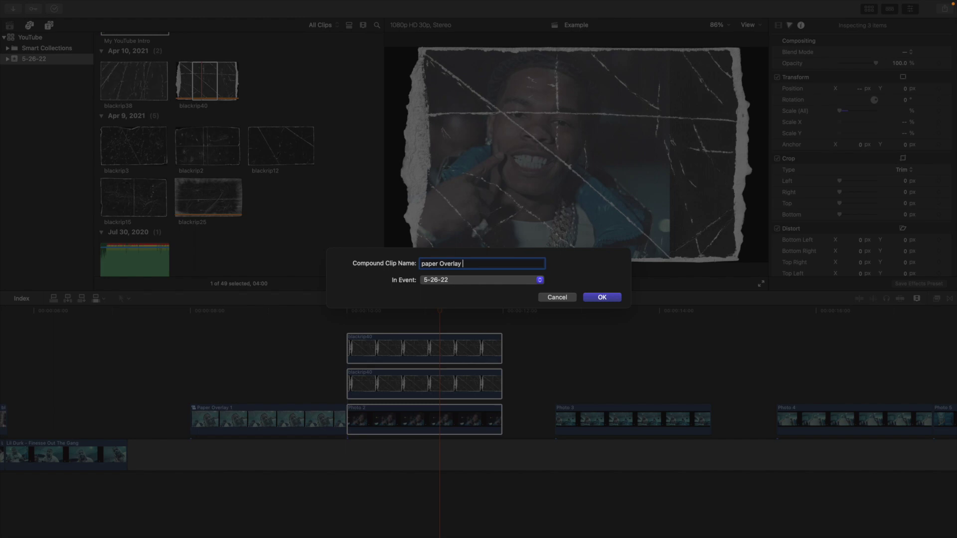
key(Return)
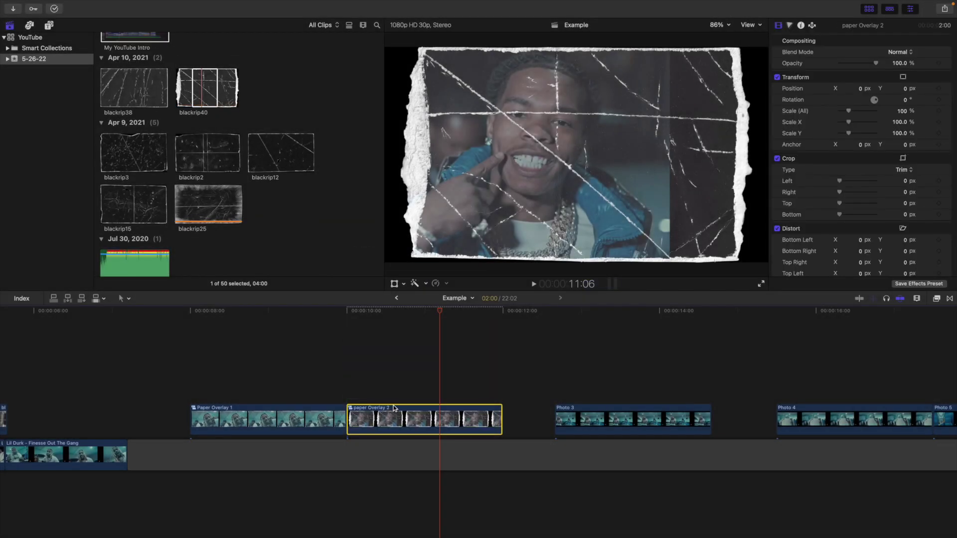
Add a marker to the blackrip25 clip at 1:26, seven frames after the flash marker at 1:19.
key(super+minus)
scroll(377, 401, left, 2)
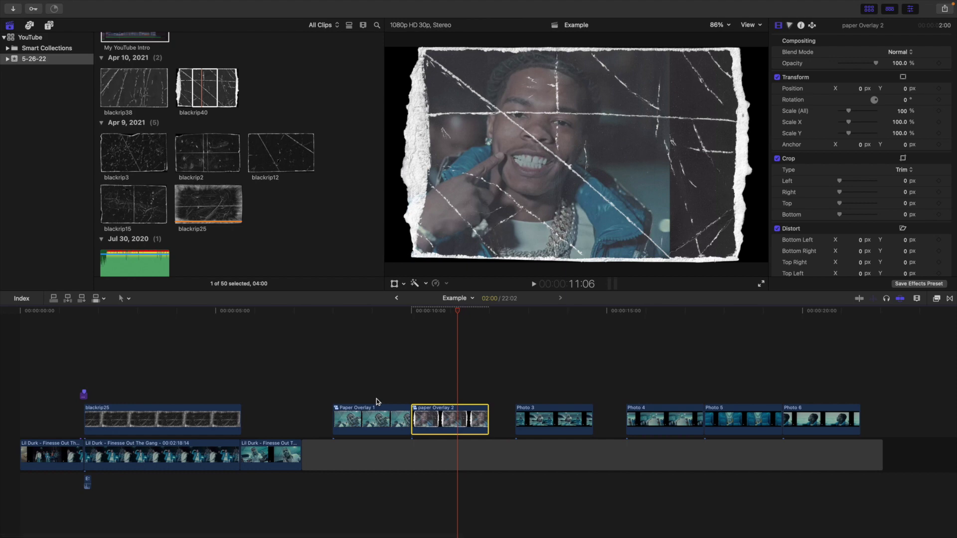
click(62, 344)
key(super+equal)
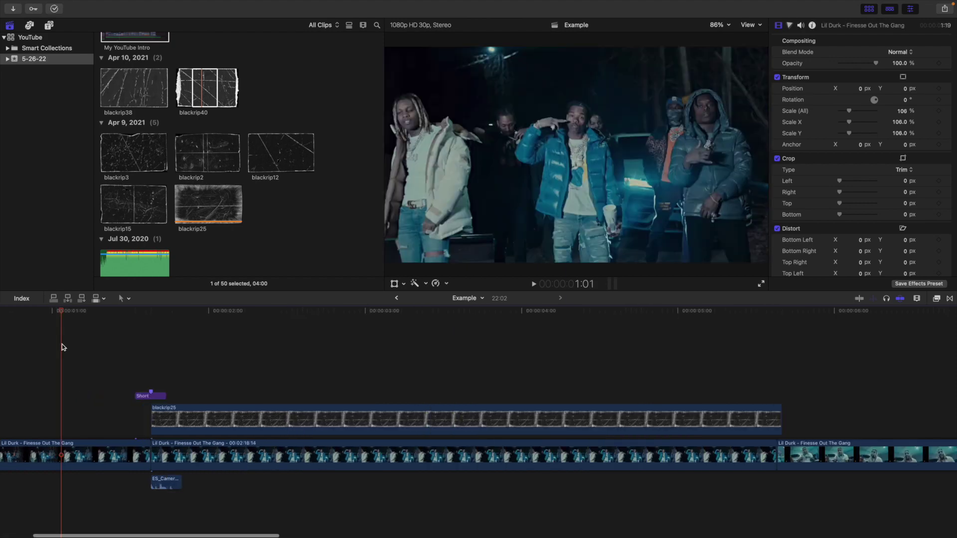
click(148, 373)
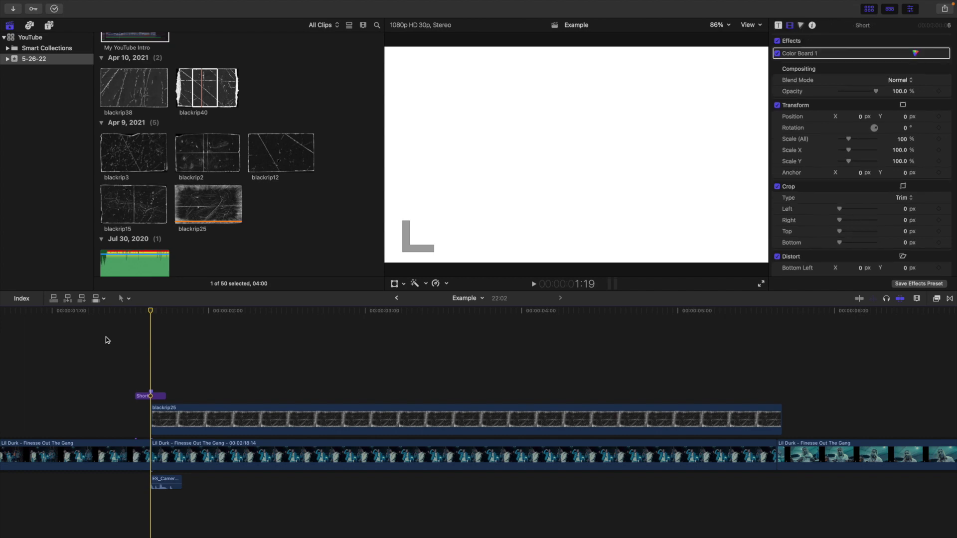
key(Right)
key(Right)
key(Right)
key(Right)
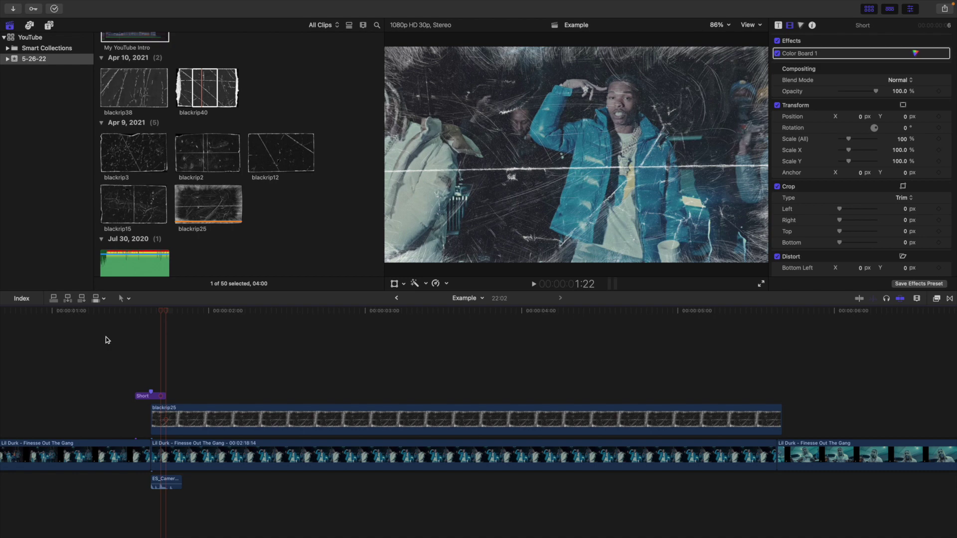
key(Right)
key(Right)
key(Right)
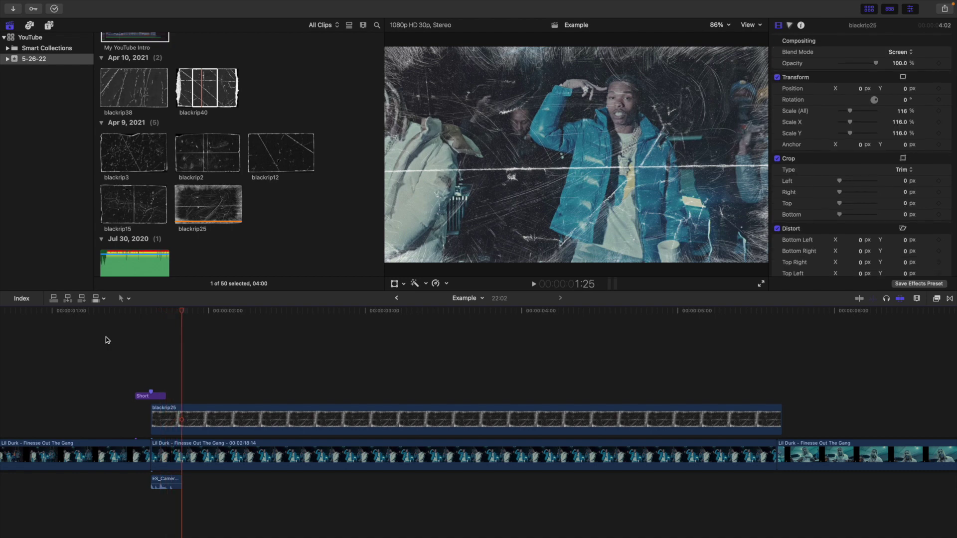
key(Right)
Add another marker to the blackrip25 clip at 2:03, seven frames after its first marker.
key(Right)
key(Right)
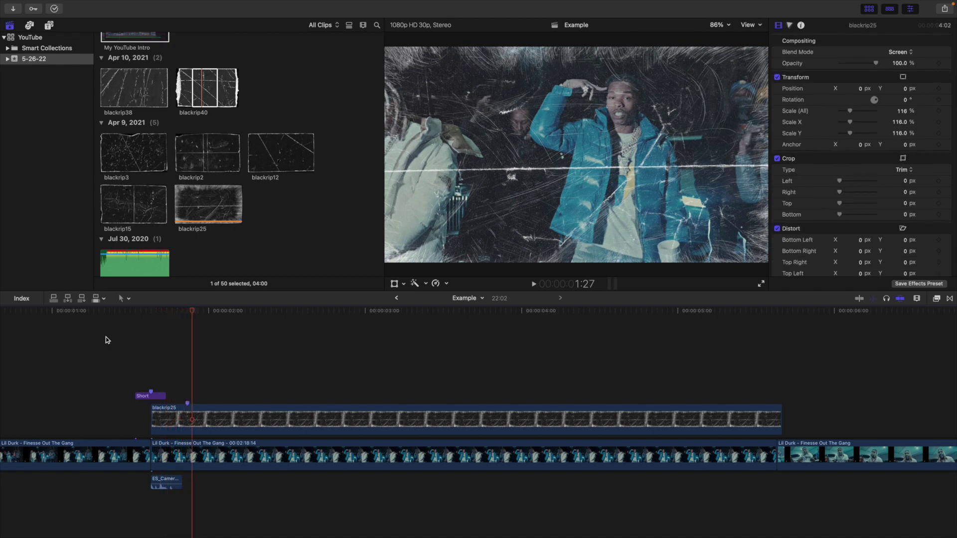
key(Right)
key(Right)
key(Right)
key(Right)
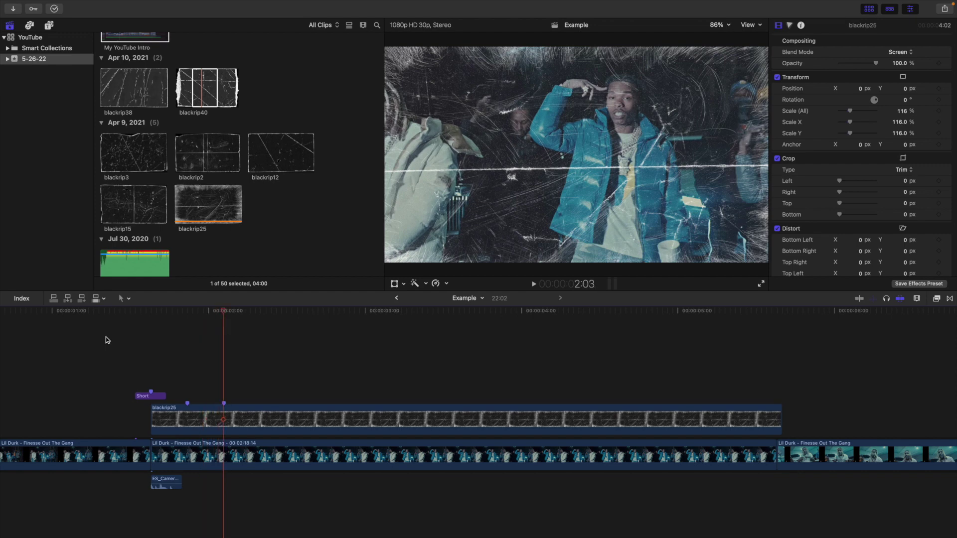
Move Paper Overlay 1 above blackrip25 to start at the 1:26 marker, and stack paper Overlay 2 above it from 2:03.
key(super+minus)
drag(676, 413, 206, 367)
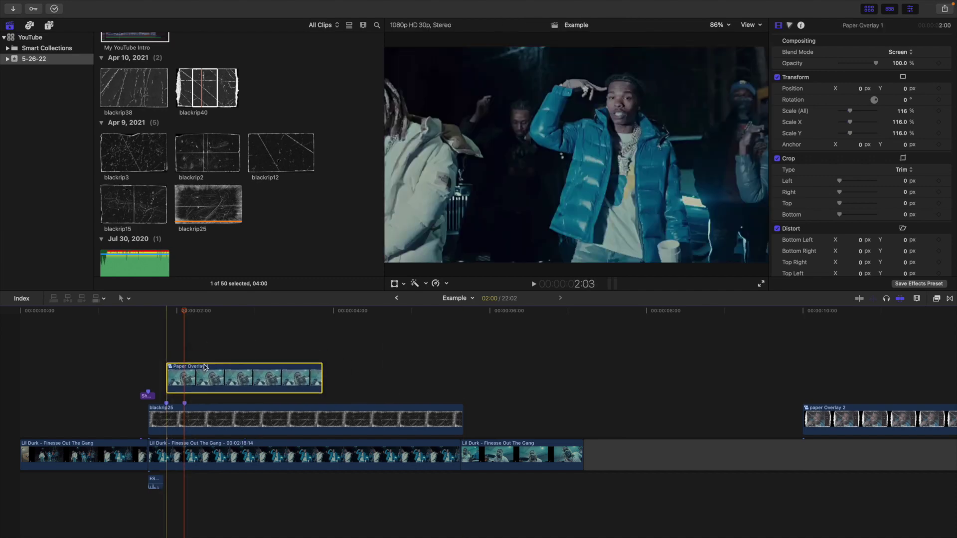
drag(826, 420, 207, 341)
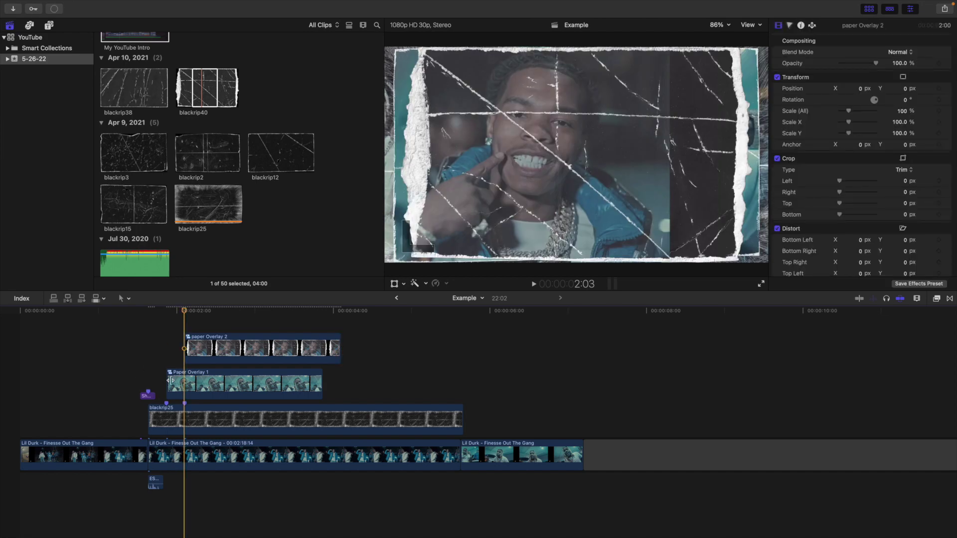
Place the two photos side by side by setting position X to 737.0 px for paper Overlay 2 and -724.1 px for Paper Overlay 1.
key(super+equal)
click(265, 348)
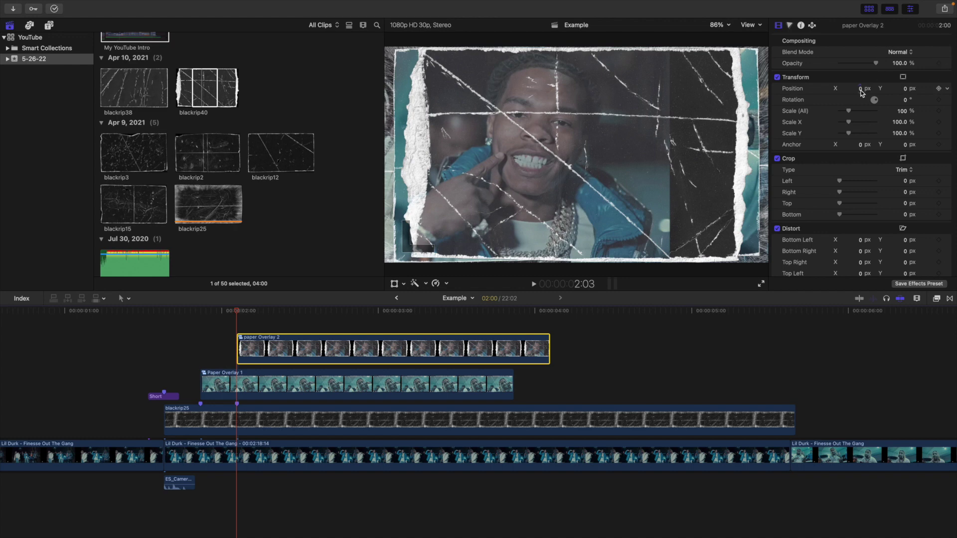
drag(861, 90, 898, 90)
click(480, 381)
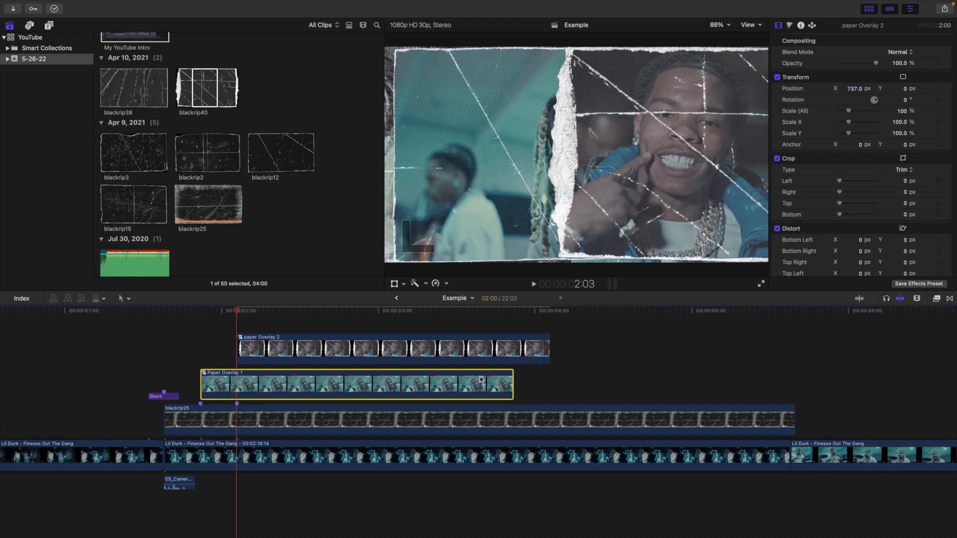
drag(862, 90, 764, 112)
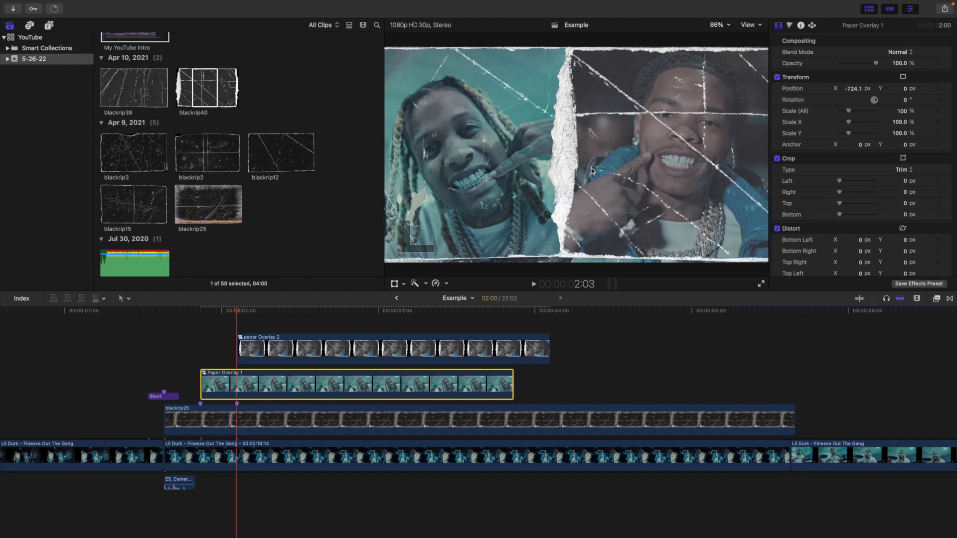
Play the collage sequence from 1:05 to check the timing of the flash and the two paper overlays.
click(96, 348)
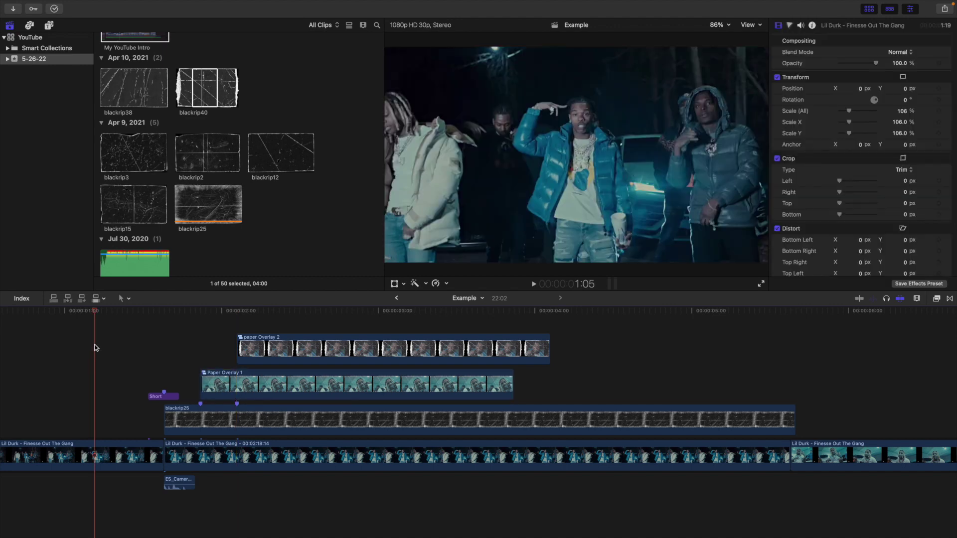
key(space)
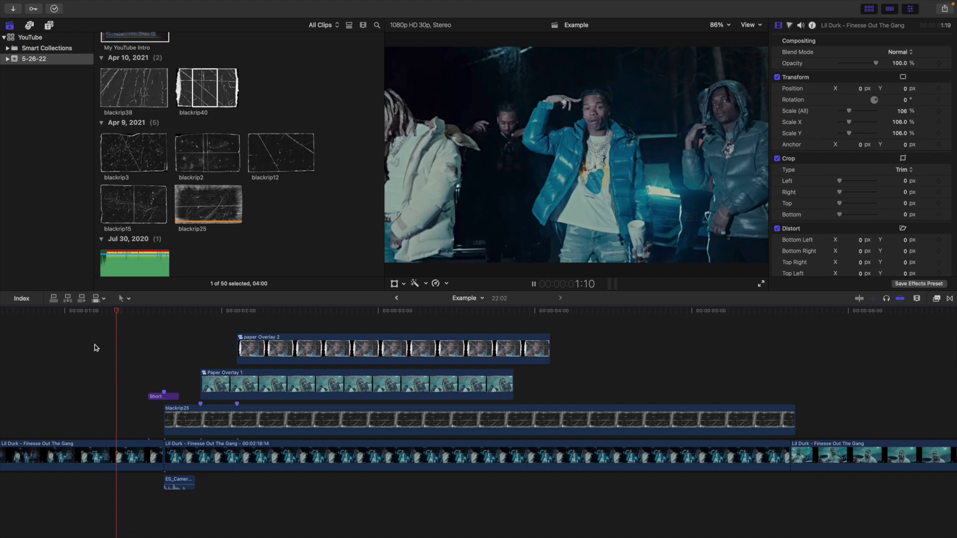
key(space)
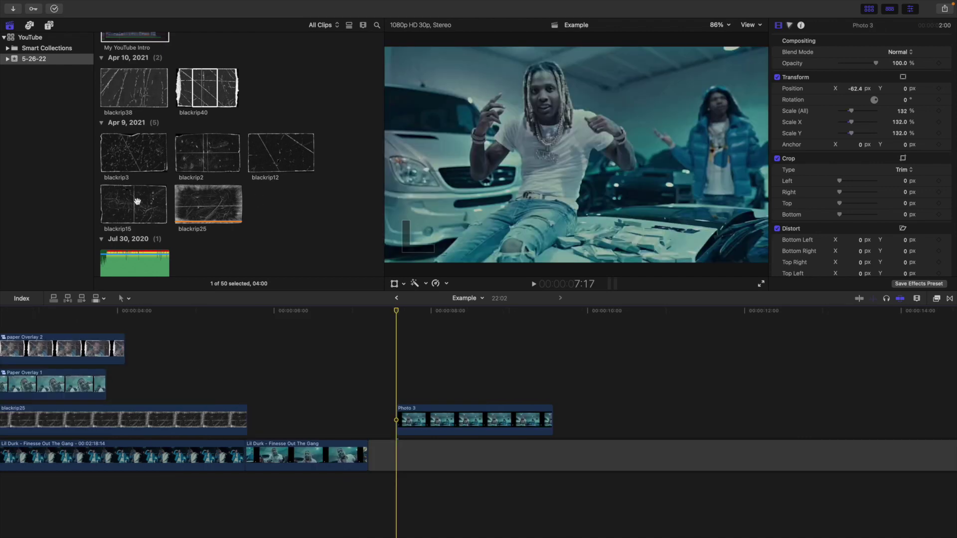
Connect the blackrip15 paper texture above Photo 3 from 7:17 and trim its end to 9:17 to match the photo.
drag(137, 201, 404, 367)
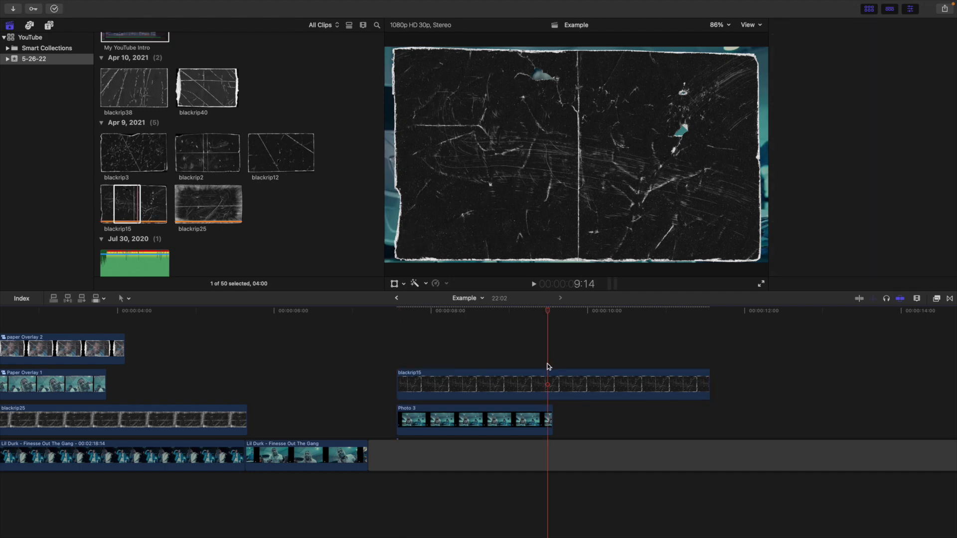
click(558, 384)
key(alt+])
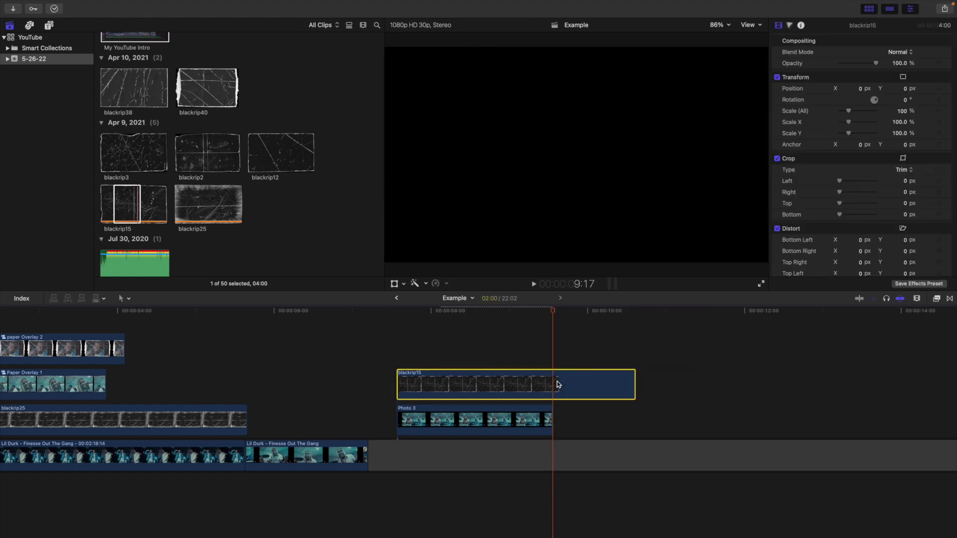
Duplicate the blackrip15 overlay directly above itself and set the lower copy's blend mode to Stencil Alpha.
click(481, 360)
click(480, 381)
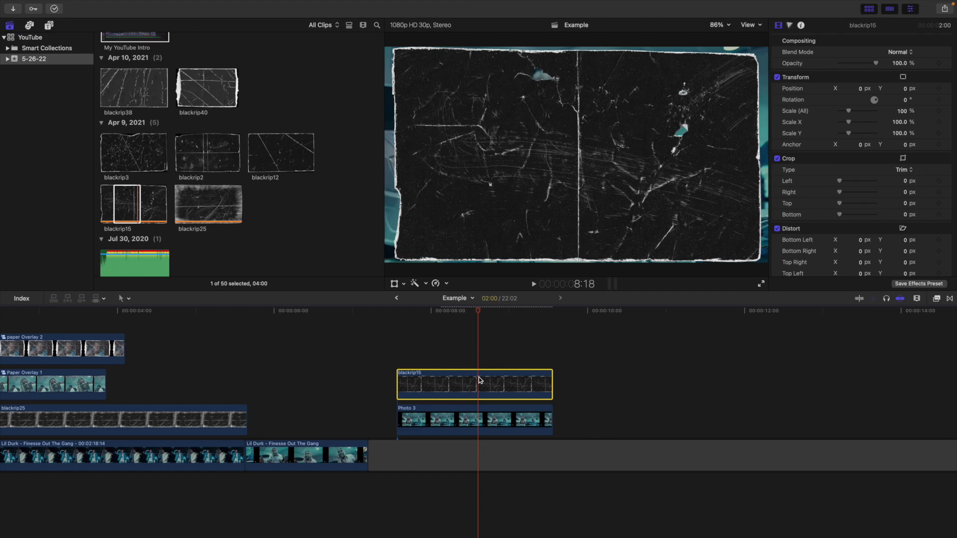
drag(483, 373, 477, 372)
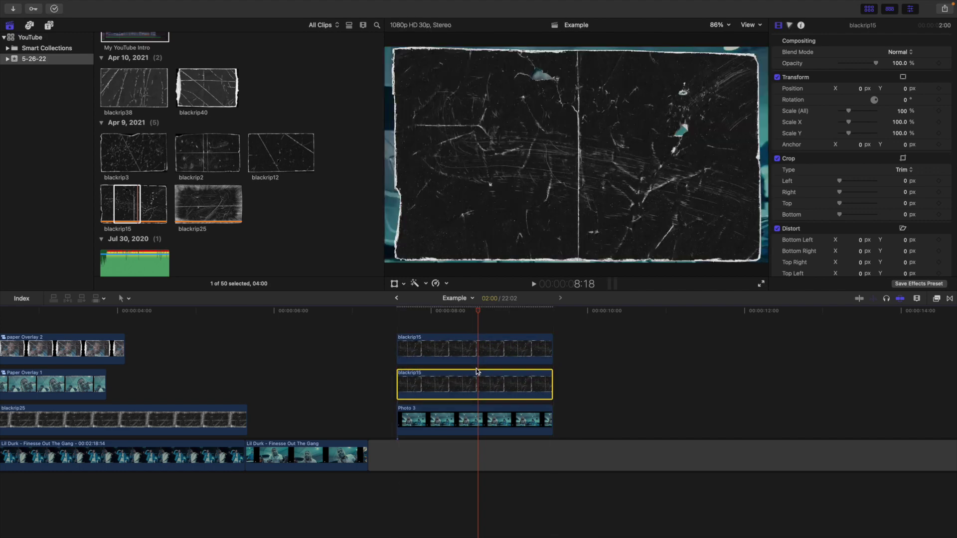
click(900, 53)
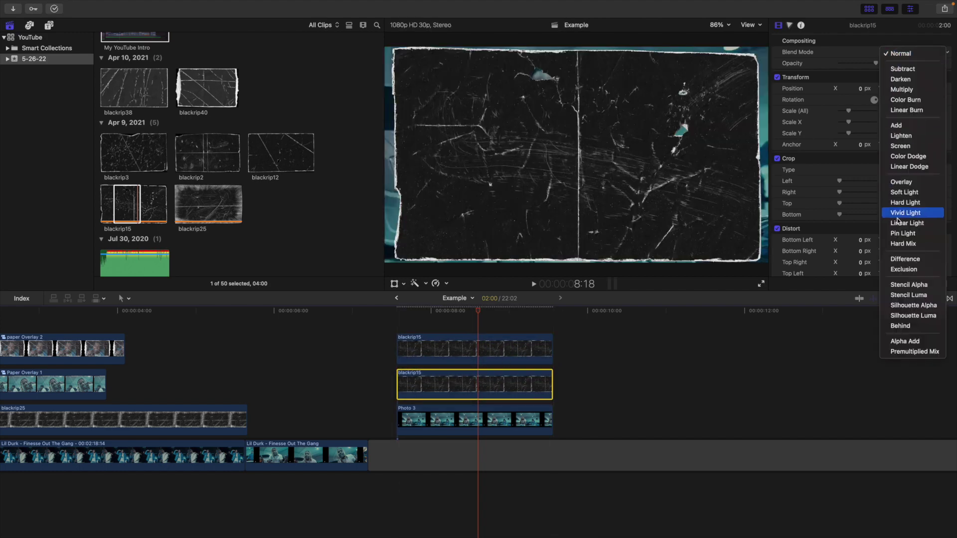
click(908, 284)
Set the upper blackrip15 copy's blend mode to Screen.
click(507, 349)
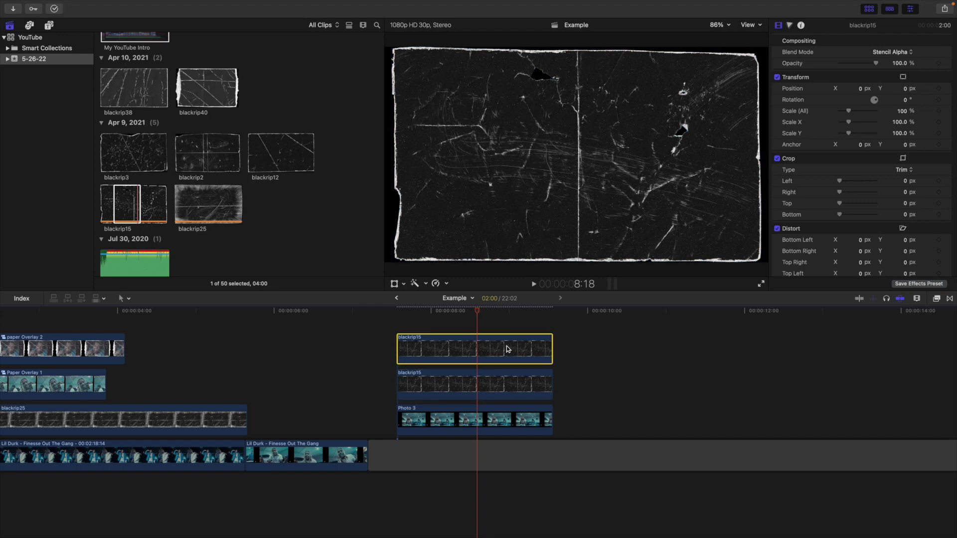
click(900, 52)
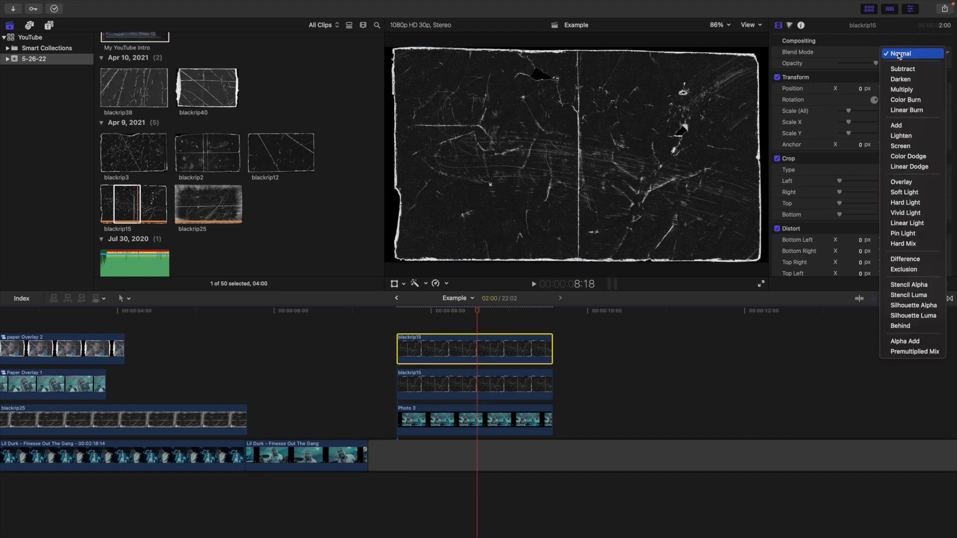
click(900, 146)
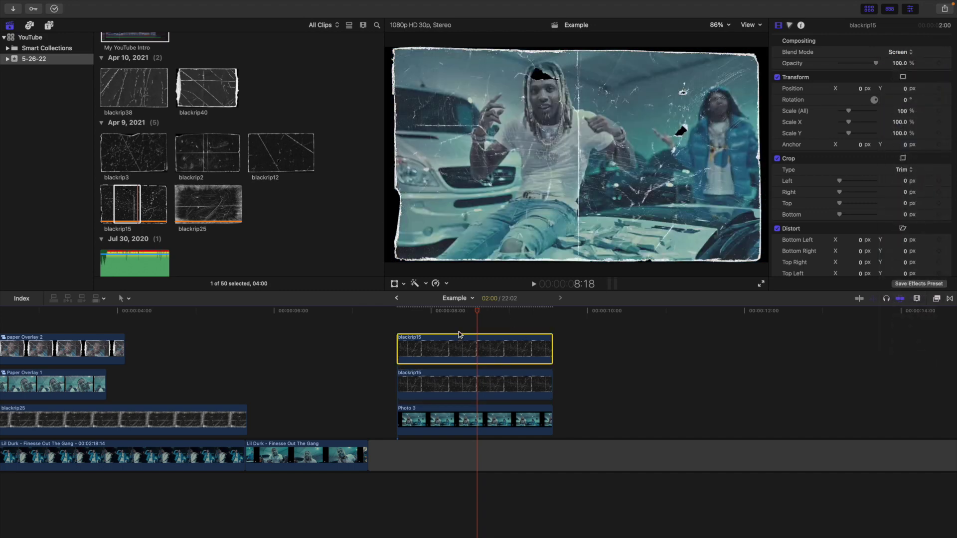
Combine Photo 3 and both blackrip15 layers into a compound clip named Paper overlay 3.
drag(459, 326, 490, 410)
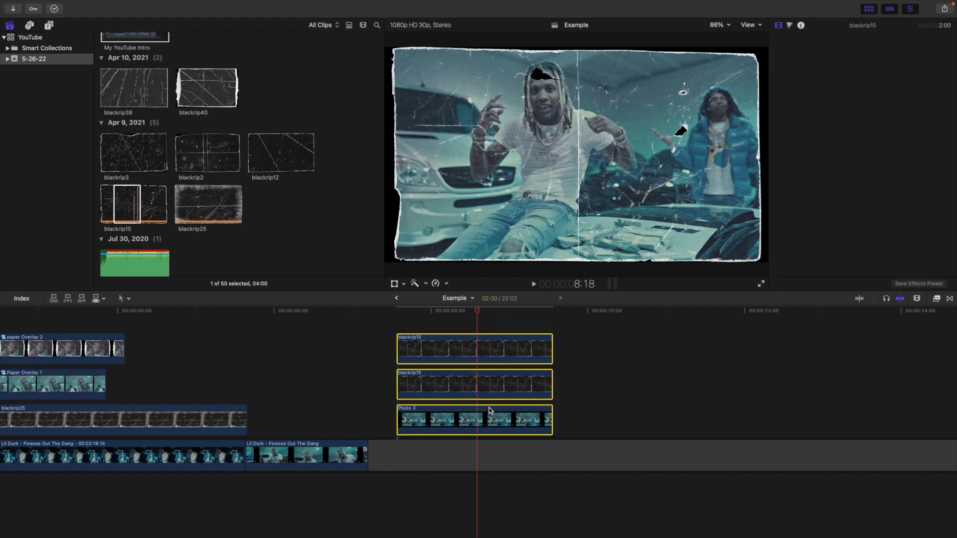
key(alt+g)
text(Paper overlay 3)
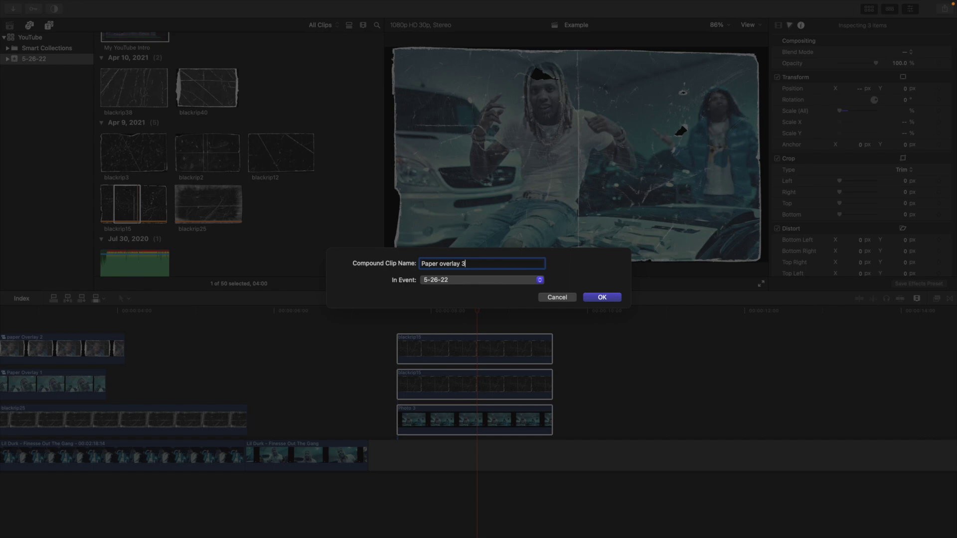
key(Return)
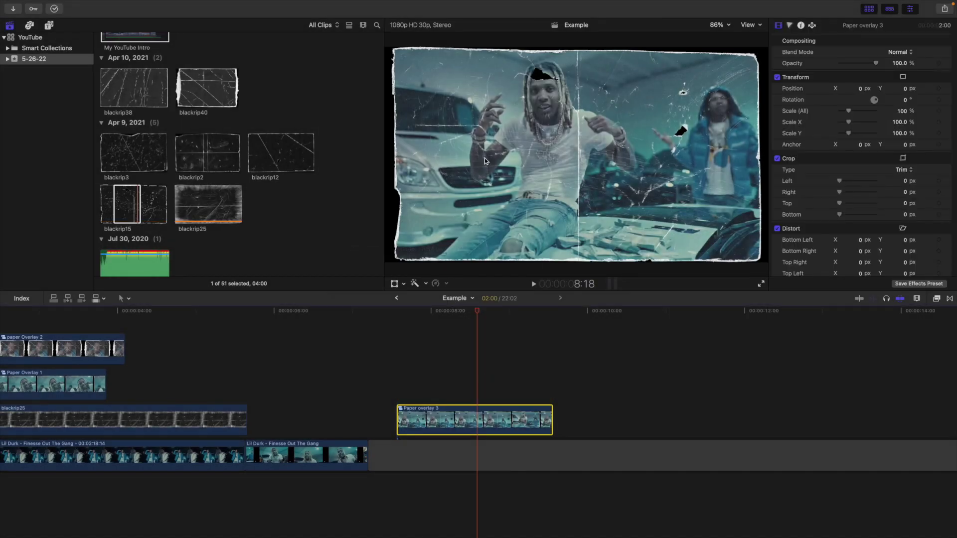
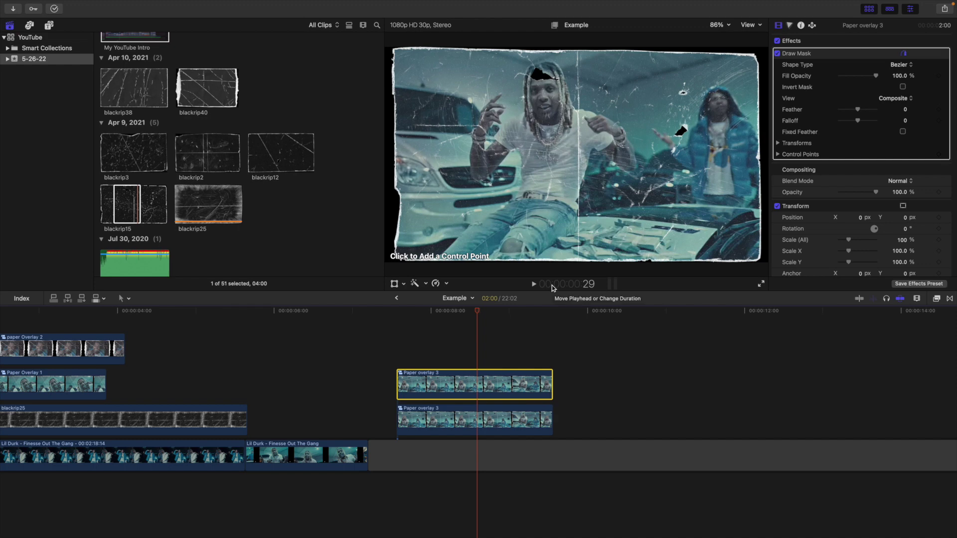
Draw a mask on the upper Paper overlay 3 copy along the photo's central vertical crease and close it around the photo's left half.
click(578, 49)
click(579, 101)
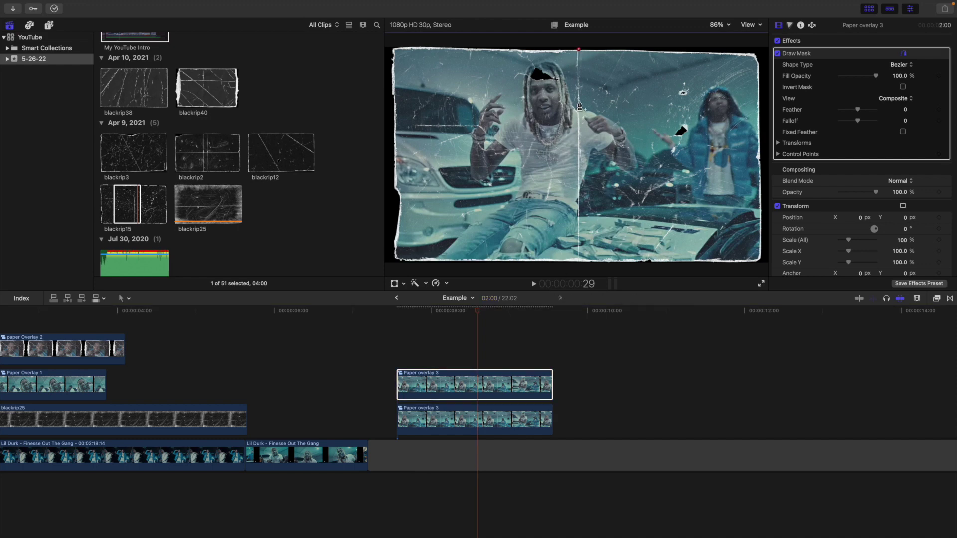
click(579, 174)
click(578, 217)
click(579, 267)
click(720, 25)
click(728, 70)
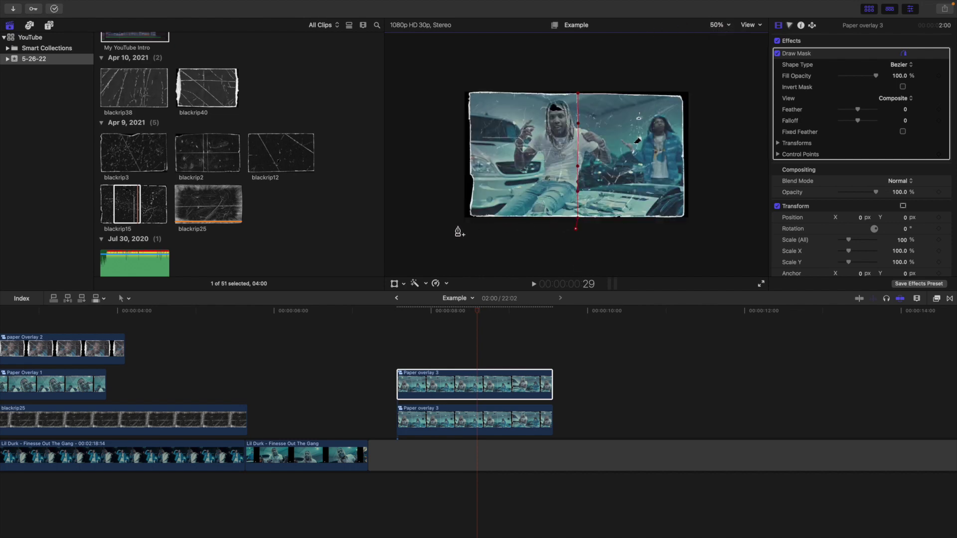
click(458, 227)
click(459, 74)
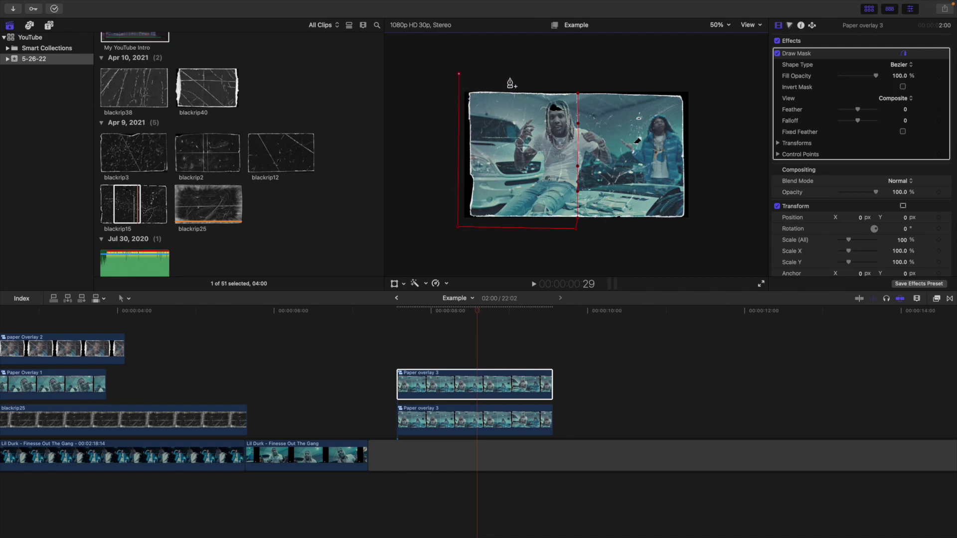
click(578, 75)
click(463, 383)
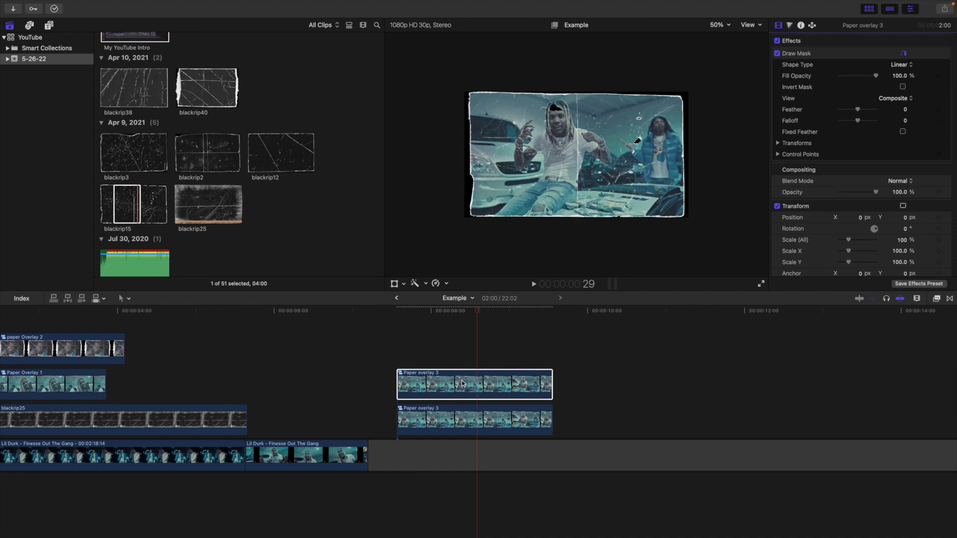
Trim the start of the lower Paper overlay 3 copy to seven frames after the upper copy's start, and play back the rip.
click(422, 371)
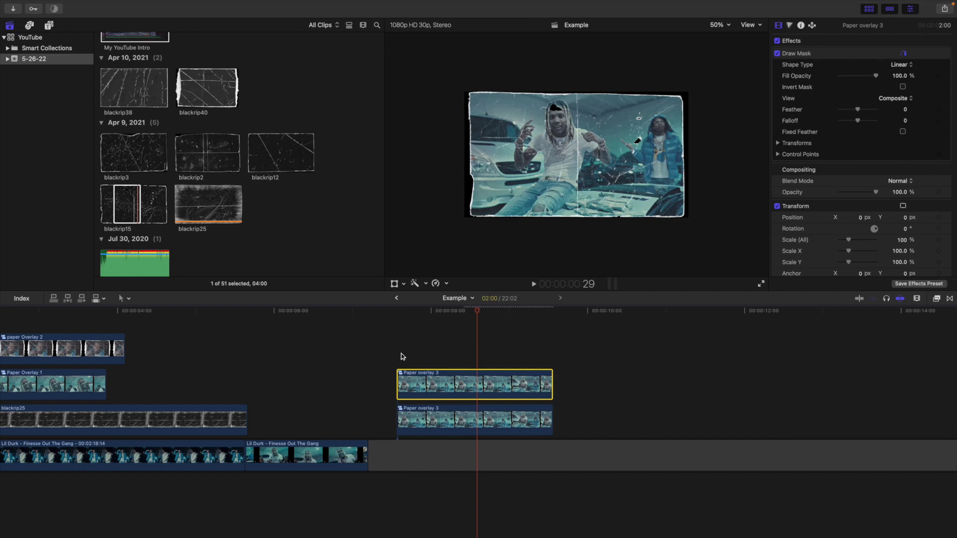
click(403, 357)
key(super+equal)
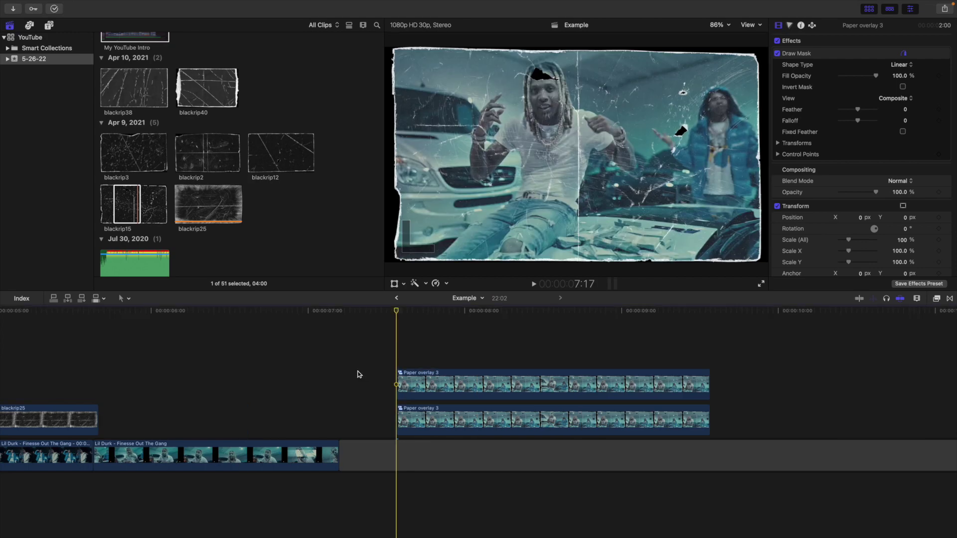
key(space)
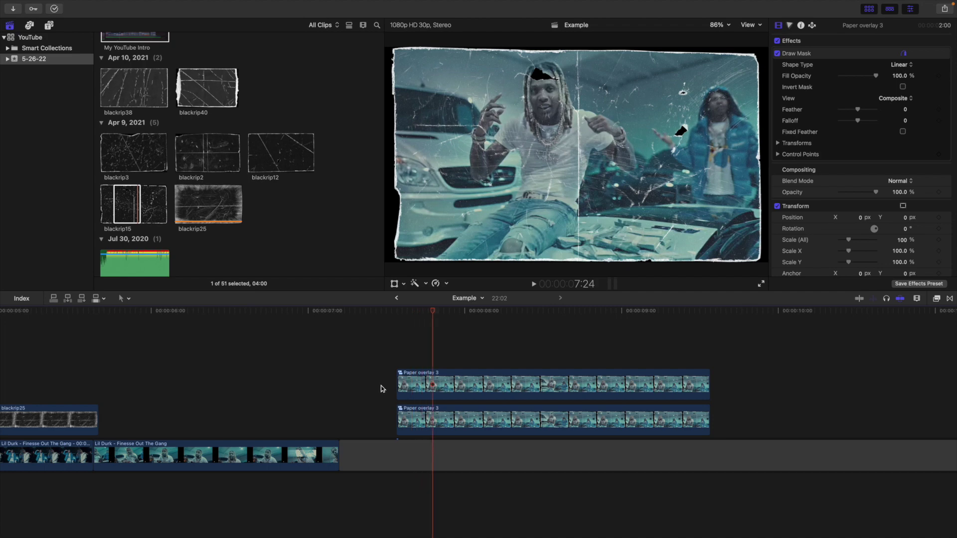
click(449, 422)
key(alt+bracketleft)
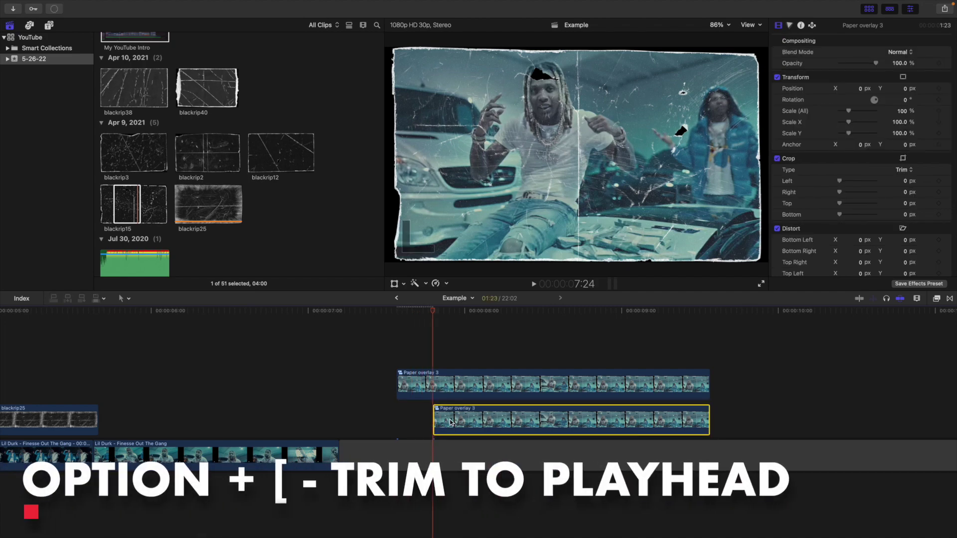
click(399, 357)
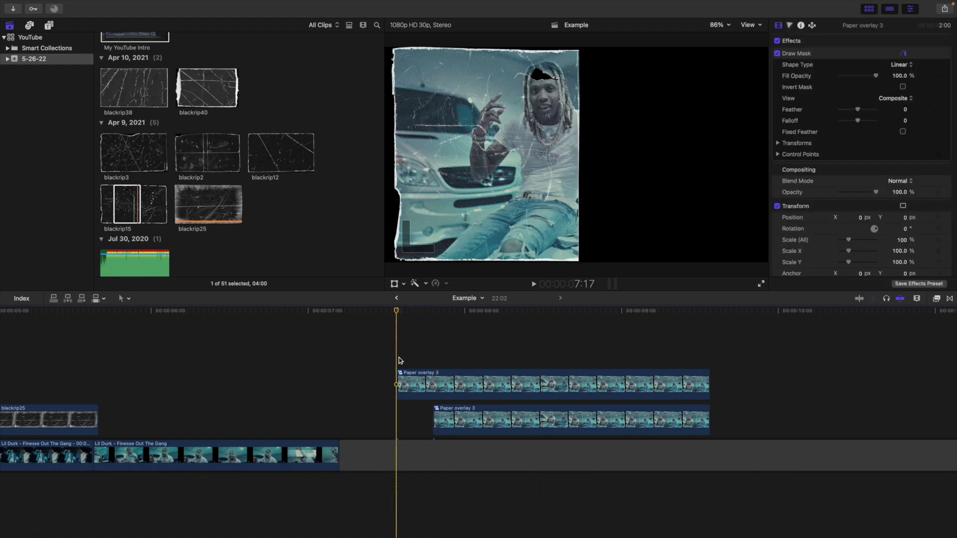
key(space)
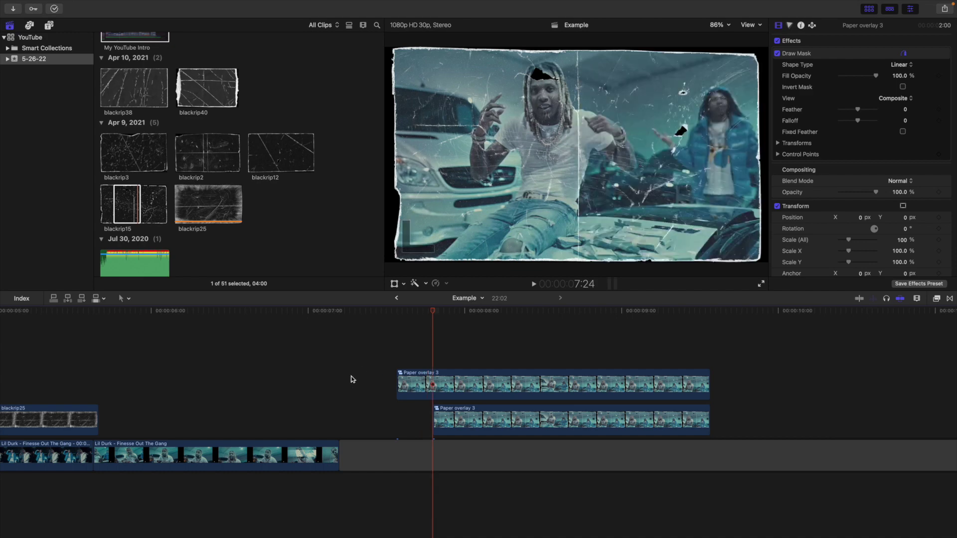
key(space)
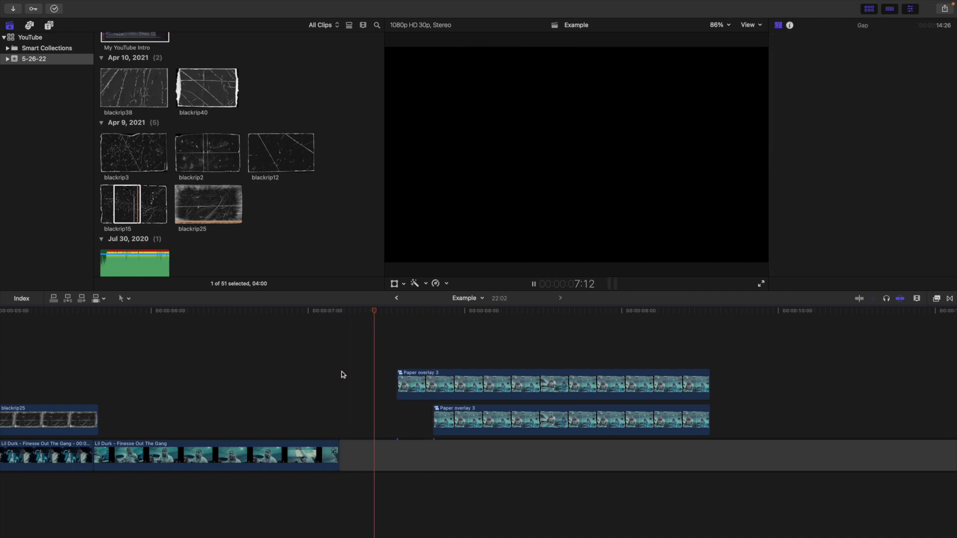
key(space)
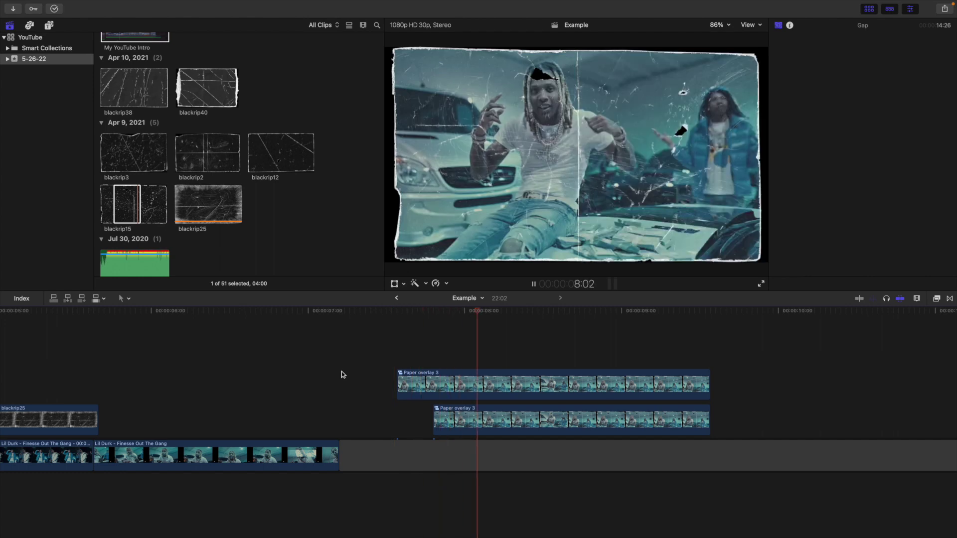
key(space)
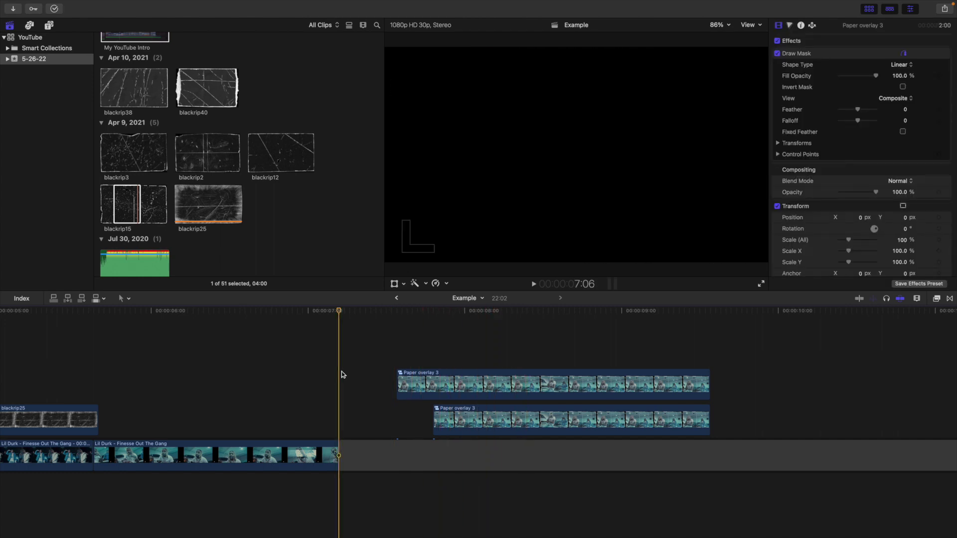
Mark paper Overlay 2 seven frames after its start and move both Paper overlay 3 clips above it, starting at the marker.
key(super+minus)
scroll(221, 375, left, 10)
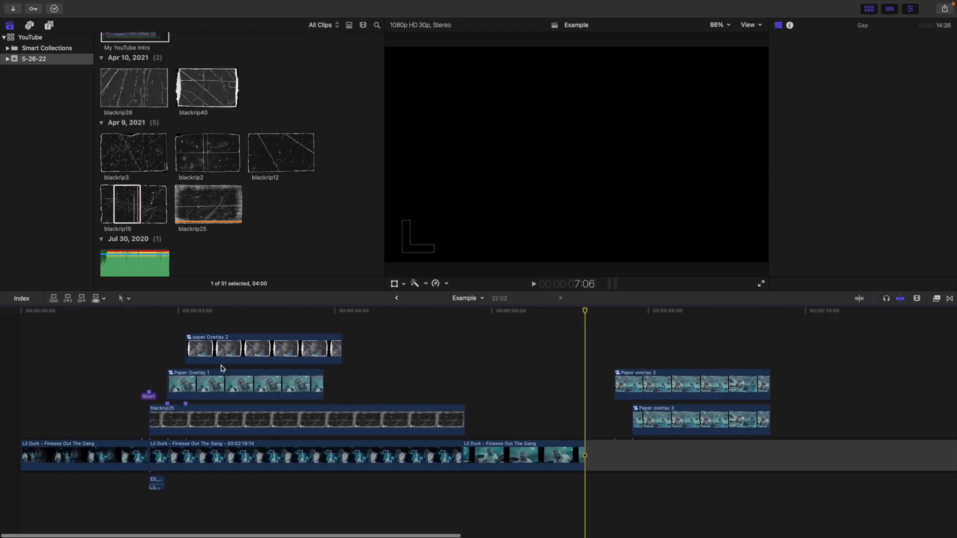
click(186, 328)
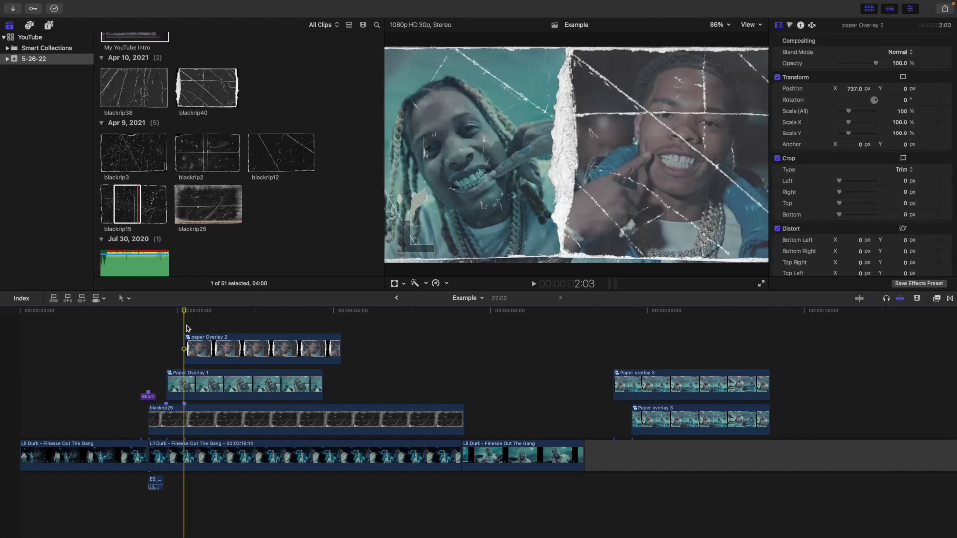
key(space)
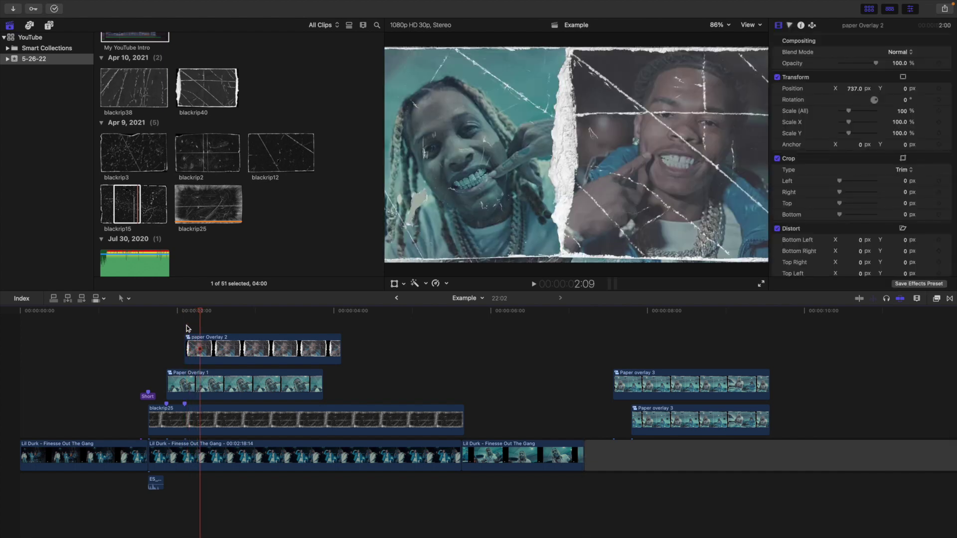
key(space)
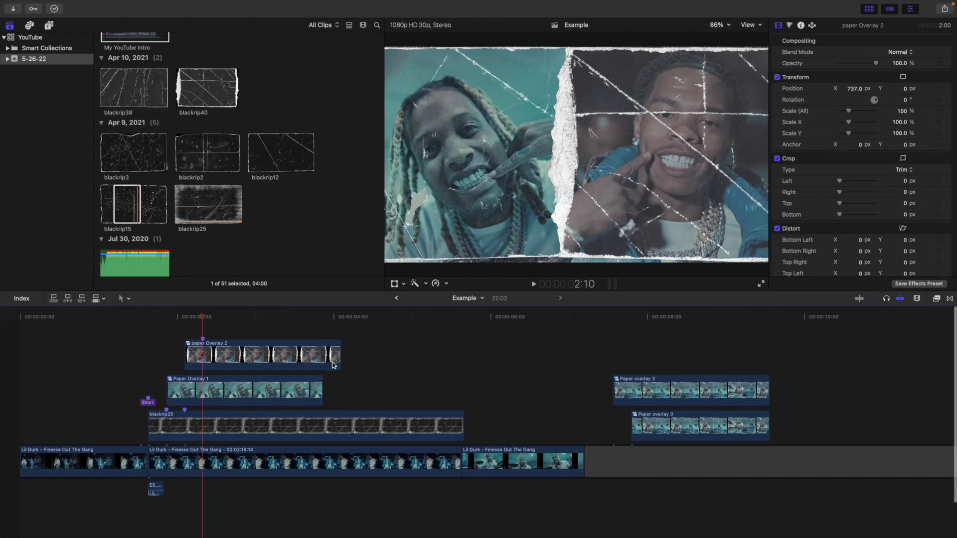
drag(629, 349, 254, 318)
drag(293, 349, 294, 349)
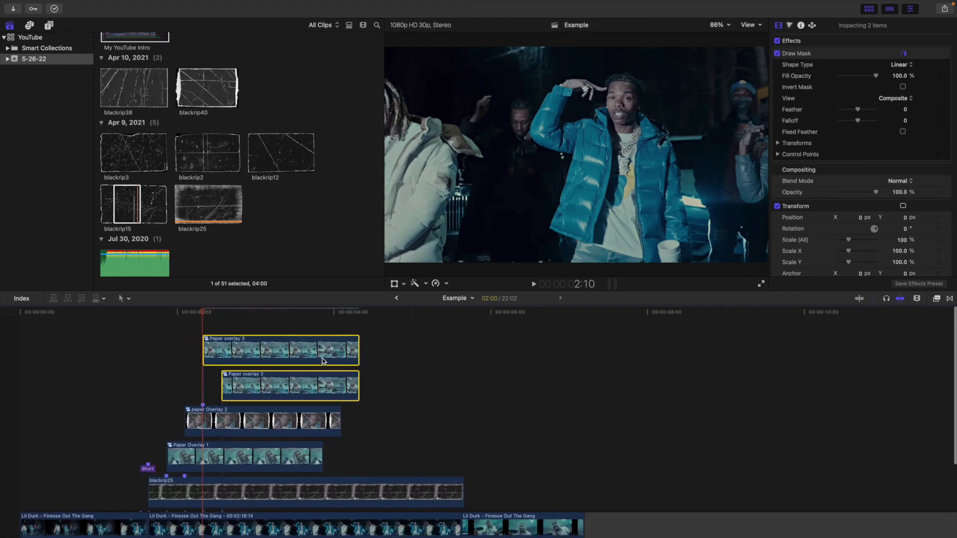
click(204, 324)
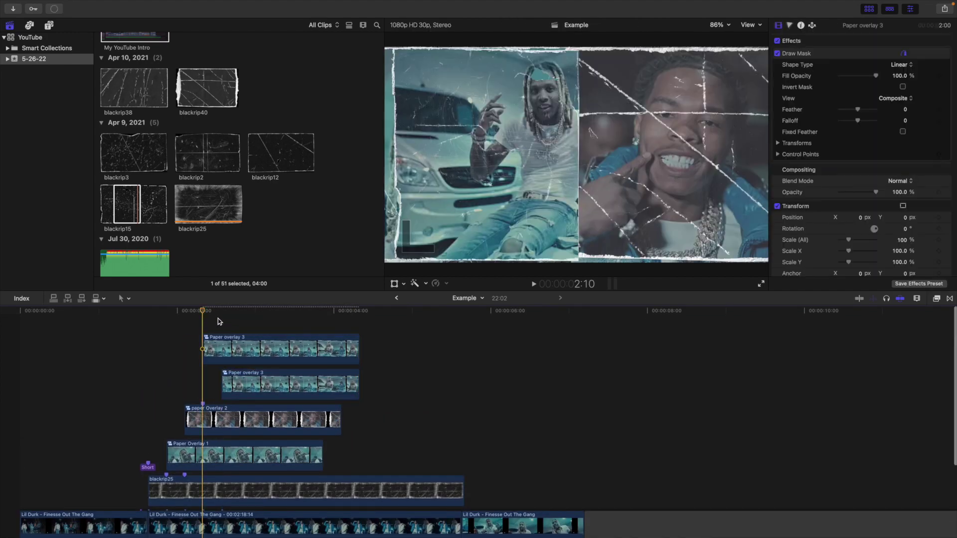
Play the sequence from the timeline start several times to check the timing of the stacked paper overlays.
scroll(222, 321, down, 3)
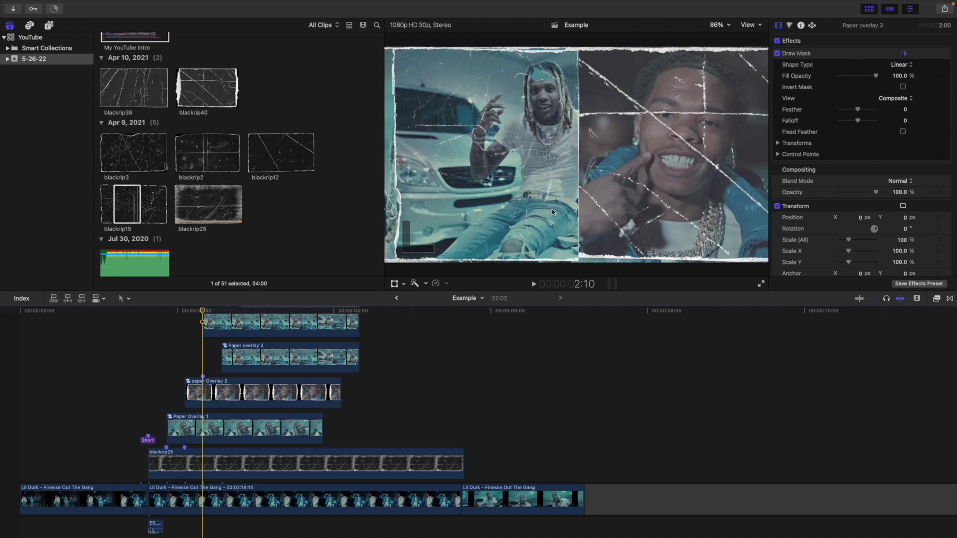
scroll(10, 353, down, 1)
click(11, 353)
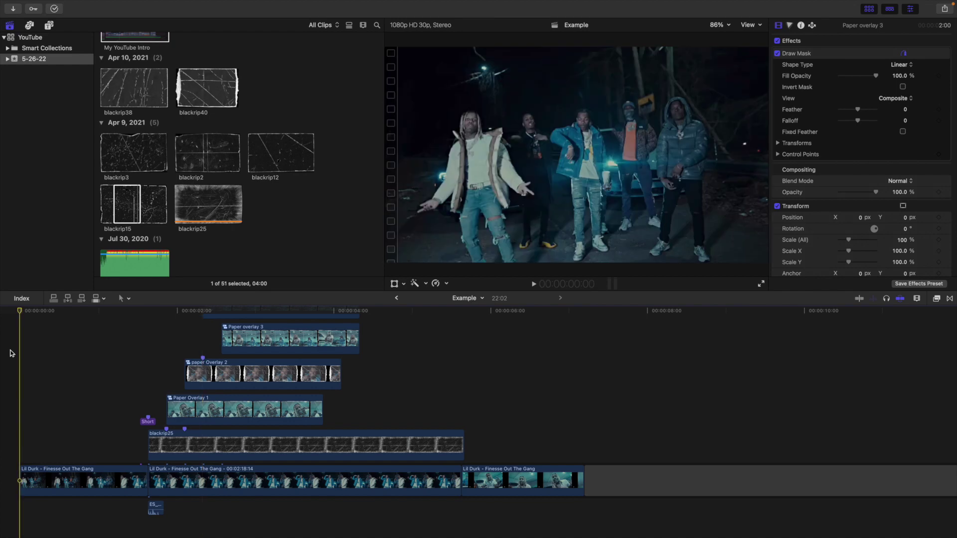
key(space)
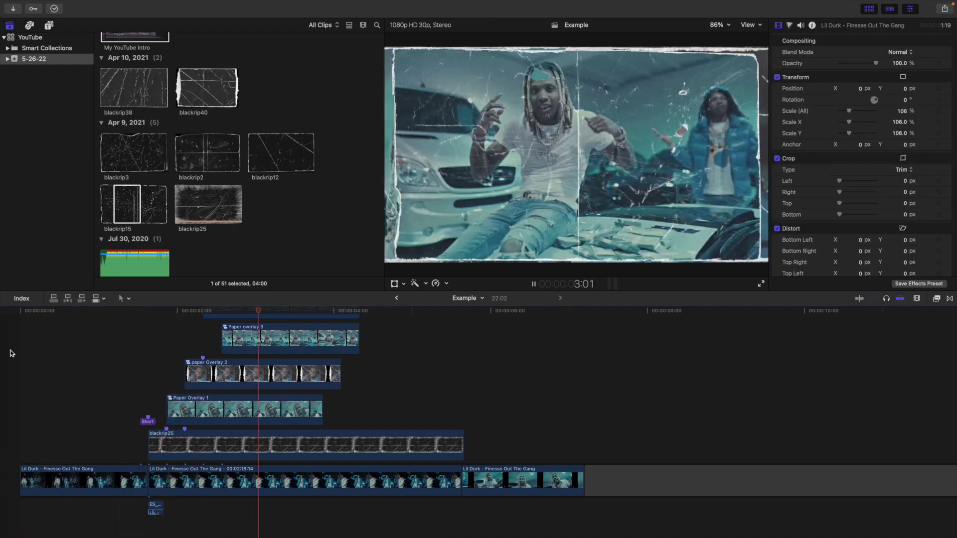
key(Home)
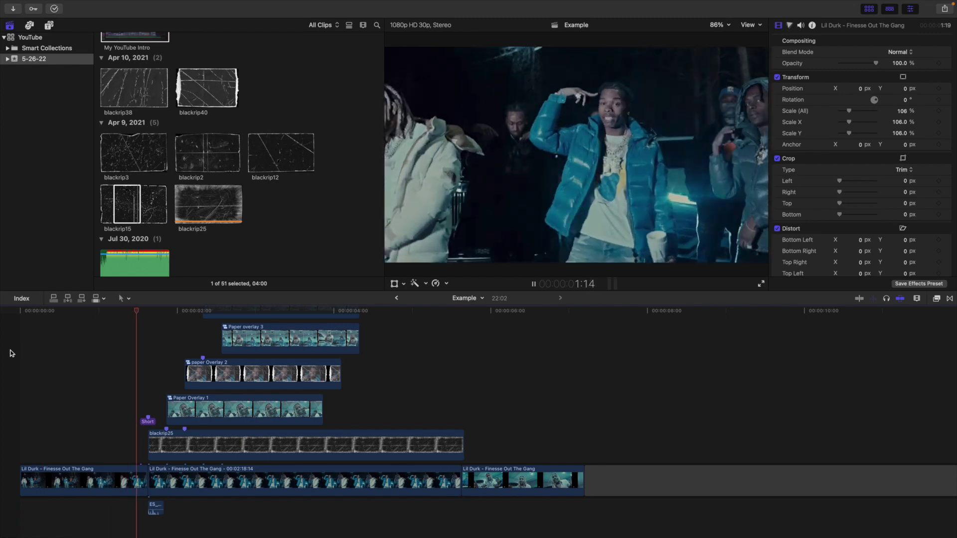
key(Home)
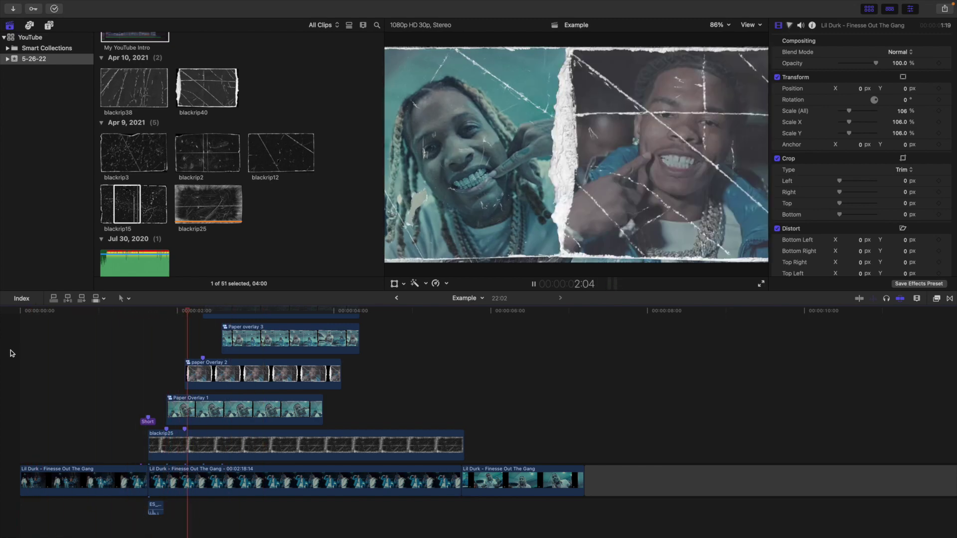
key(space)
scroll(189, 368, up, 3)
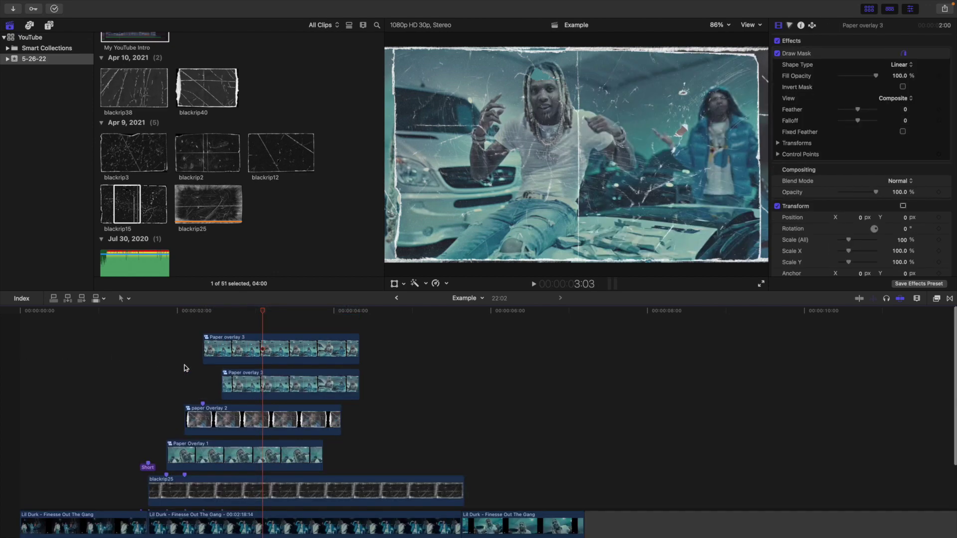
Step frame by frame through the Paper overlay 3 rip from 2:10 to 2:17, and replay the sequence from the start.
click(207, 328)
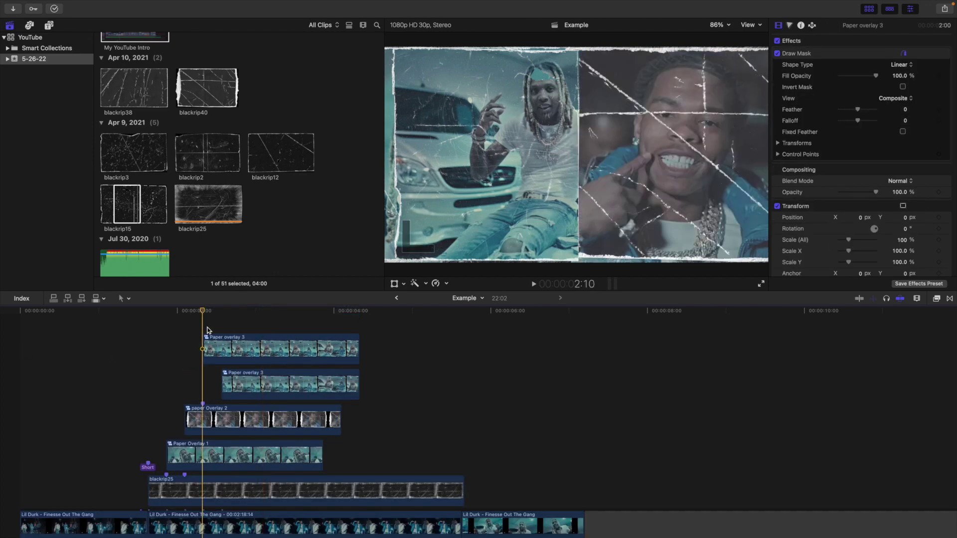
key(Right)
key(Right)
key(Right)
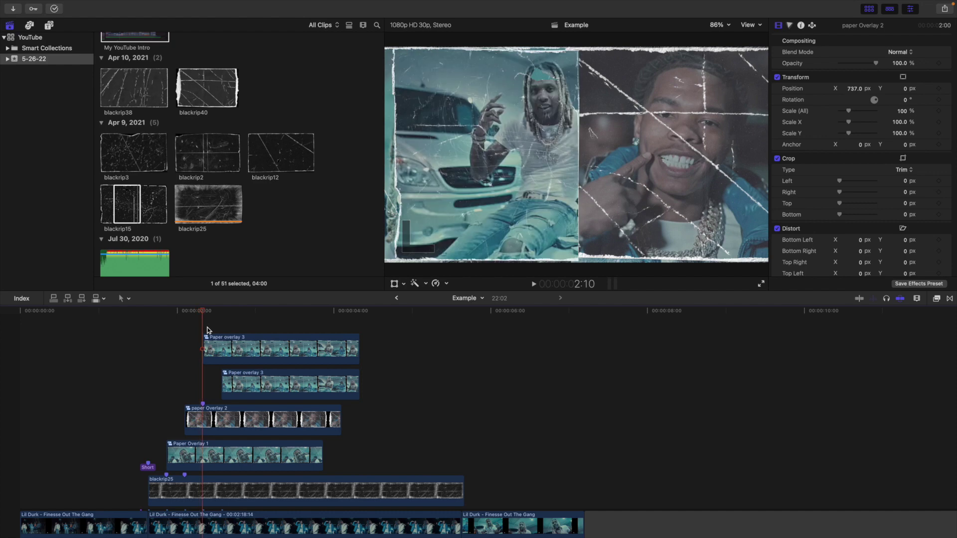
key(Right)
key(Right)
key(Right)
key(Right)
key(Right)
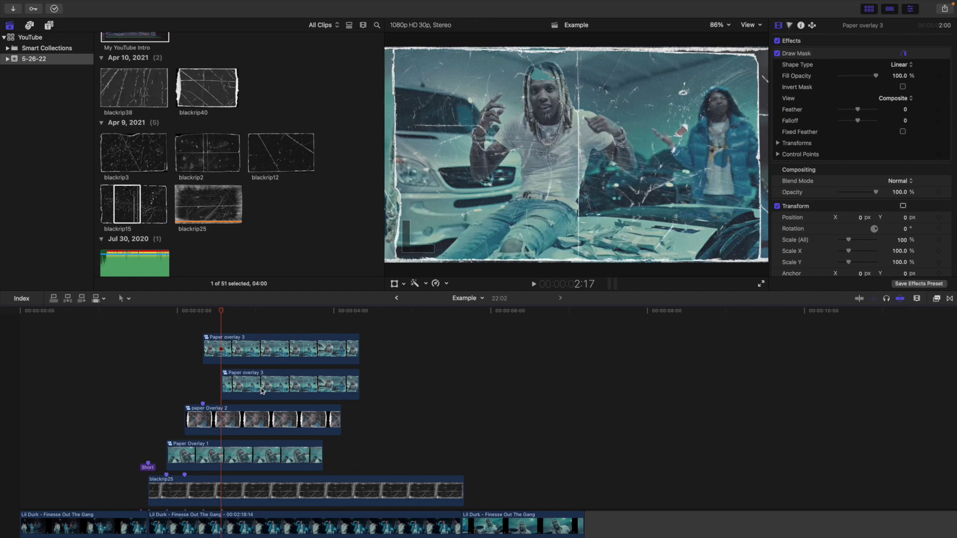
key(Home)
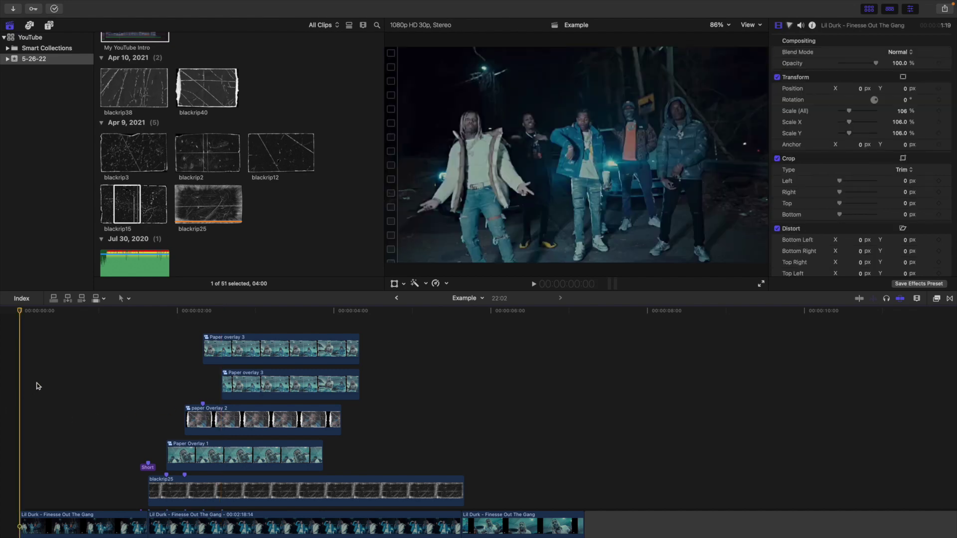
key(space)
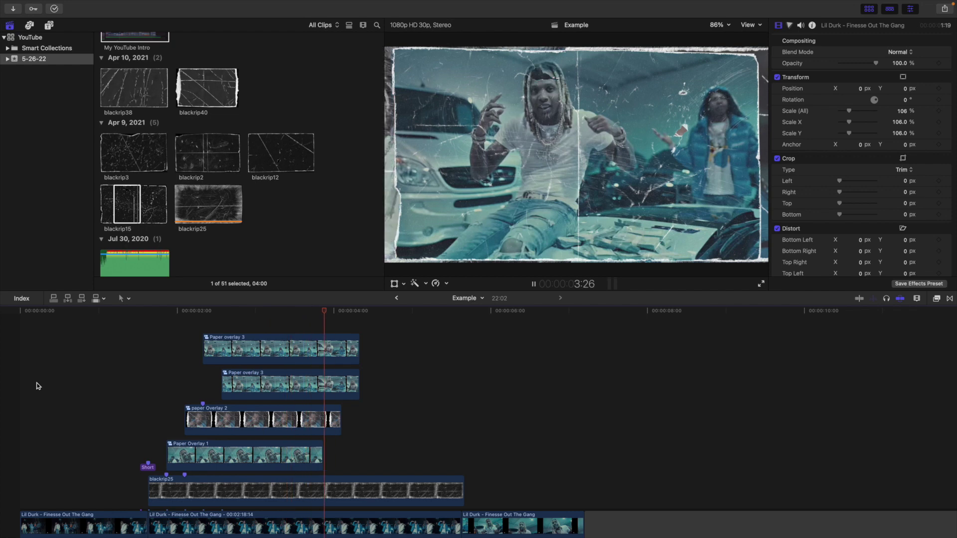
key(Home)
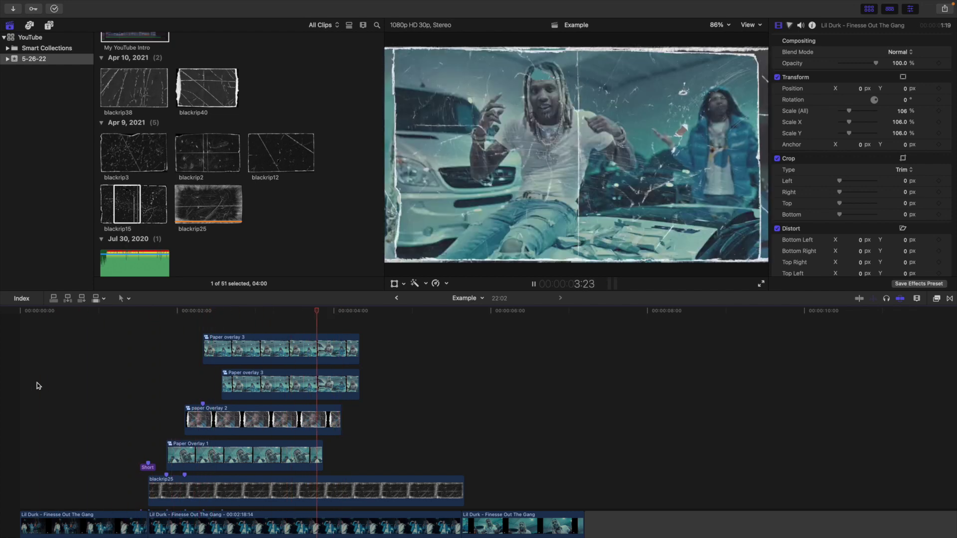
key(space)
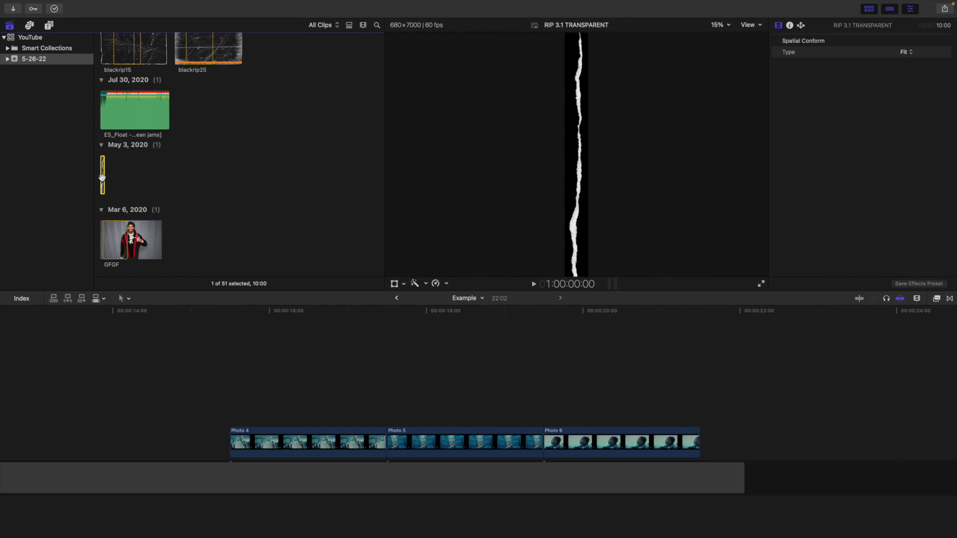
Place RIP 3.1 TRANSPARENT above Photo 4 and trim its end to match the end of Photo 4.
drag(102, 178, 229, 388)
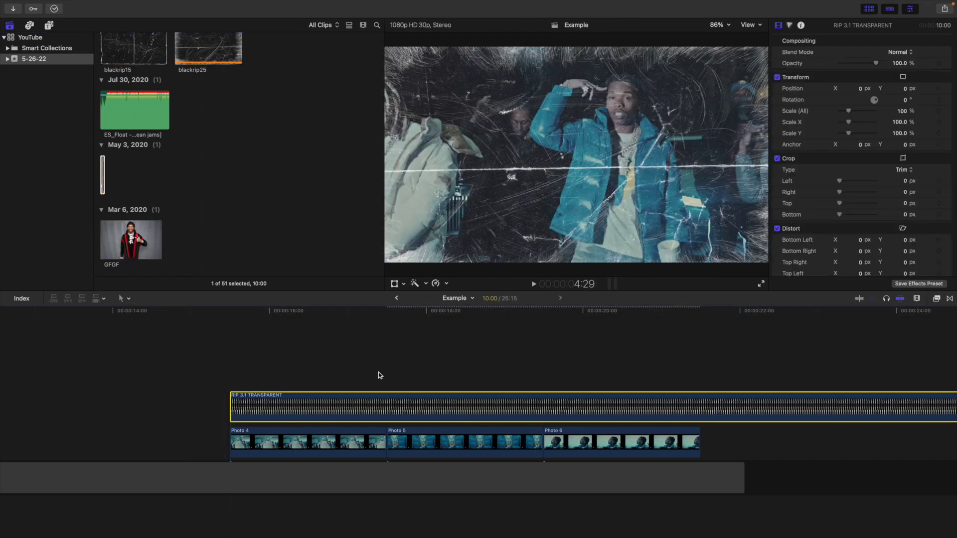
click(388, 404)
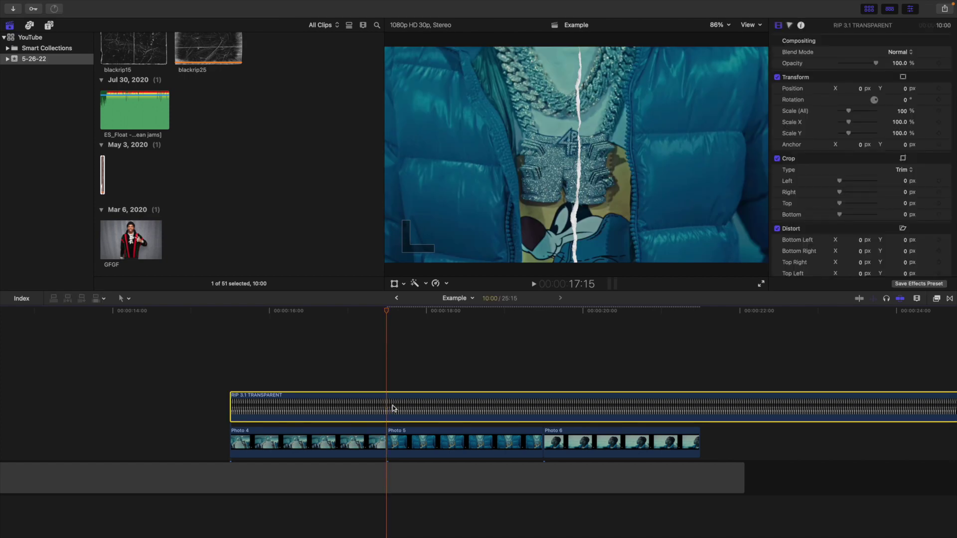
key(alt+])
Scale RIP 3.1 TRANSPARENT to 250% and set its X position to -994.1 px, along the photo's left edge.
click(324, 374)
click(330, 403)
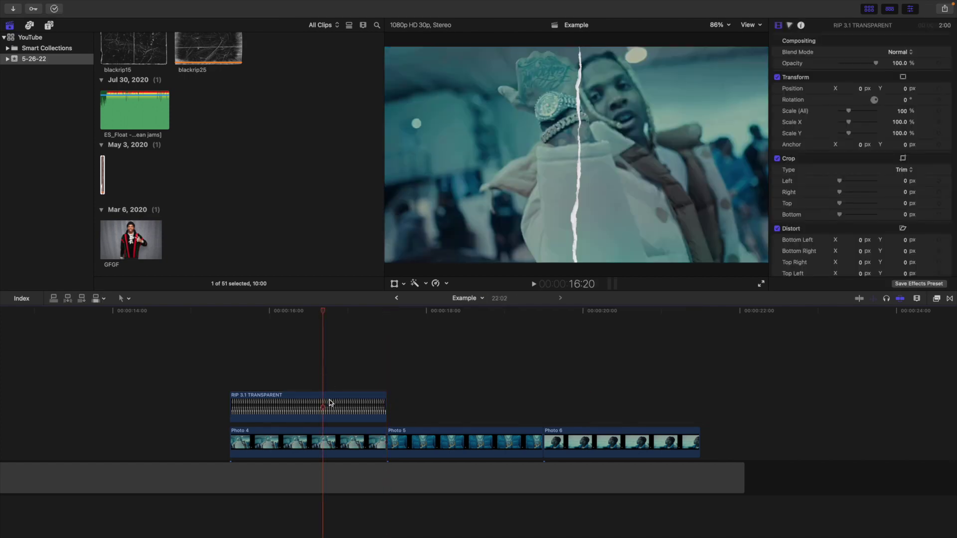
click(902, 112)
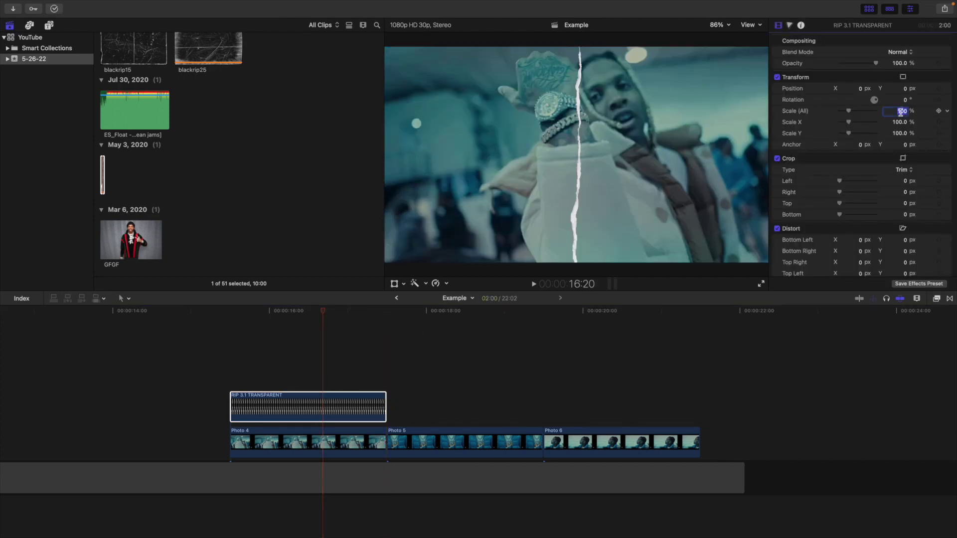
key(Return)
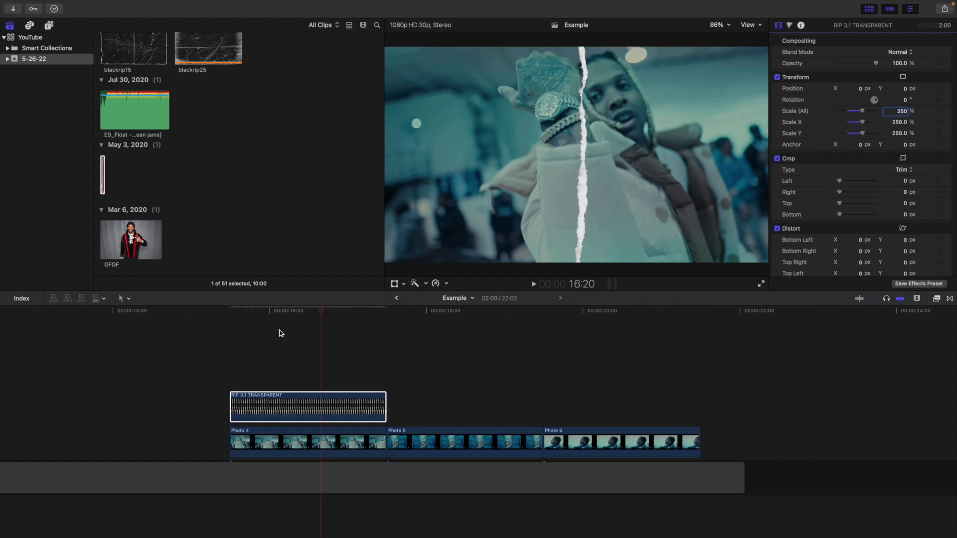
click(280, 401)
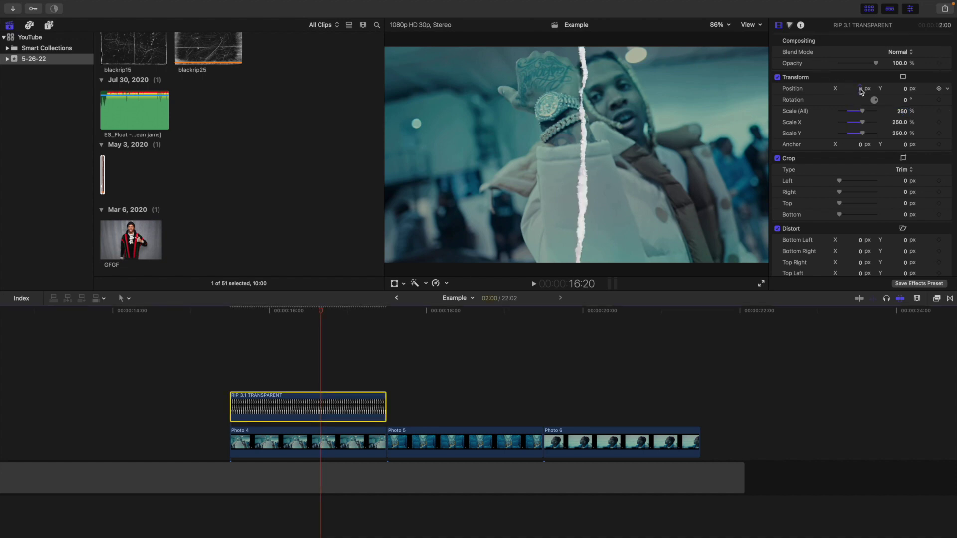
drag(862, 91, 860, 91)
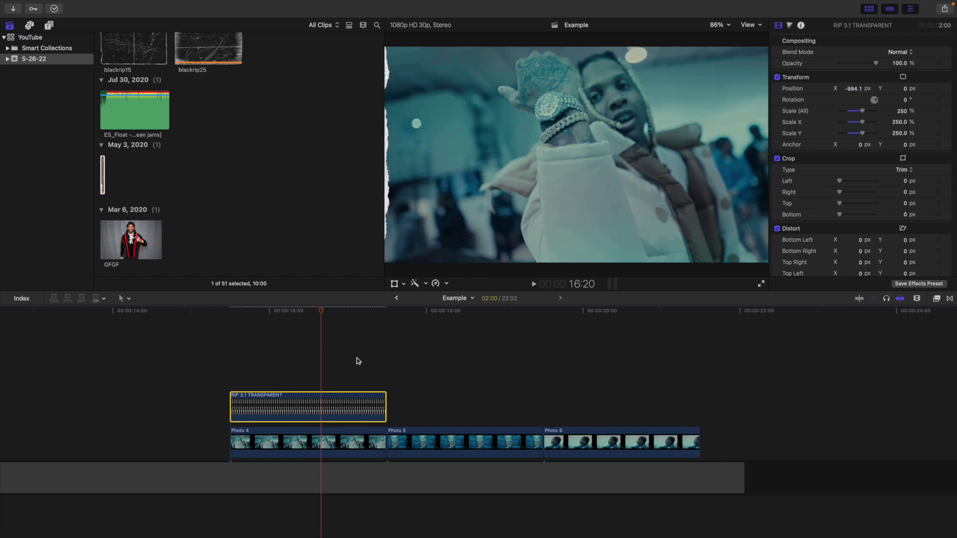
Duplicate RIP 3.1 TRANSPARENT on the layer above, show the horizon overlay in the viewer, and set the copy's X position to -368.1 px.
alt+drag(335, 399, 333, 375)
click(762, 26)
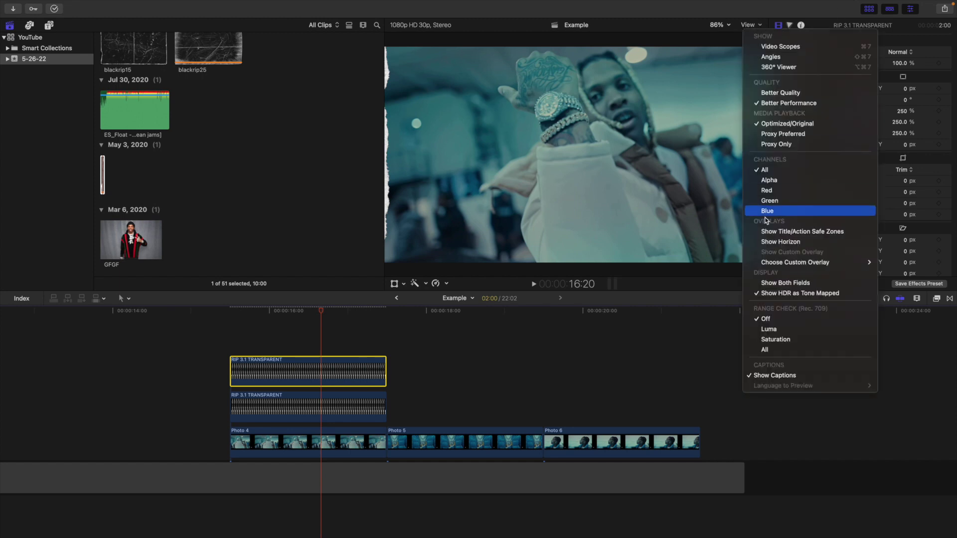
click(787, 243)
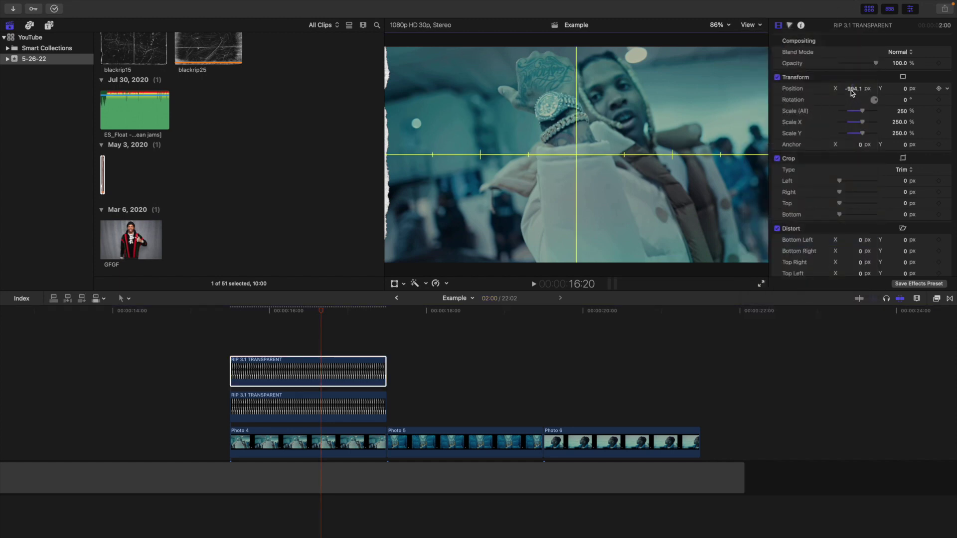
drag(854, 89, 853, 88)
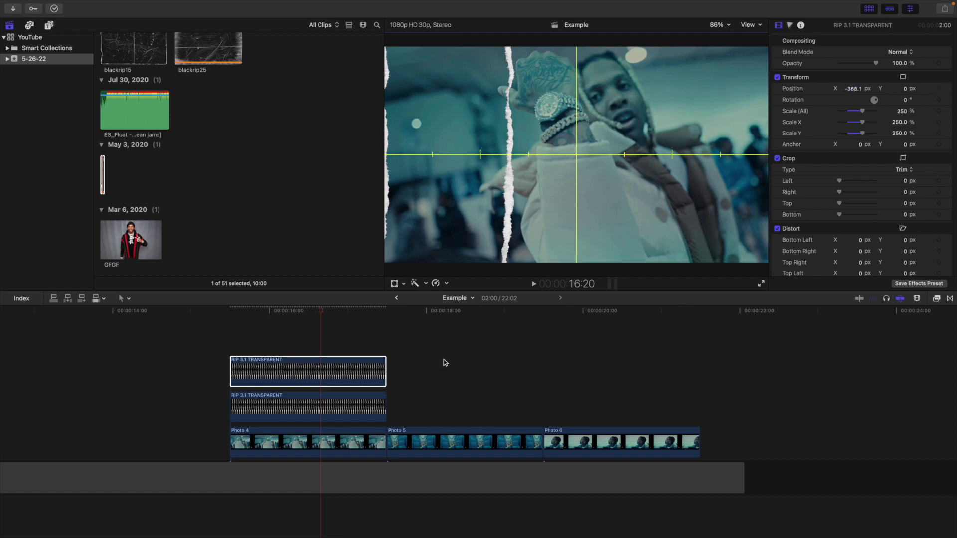
Rename the upper RIP 3.1 TRANSPARENT clip as Right.
click(320, 367)
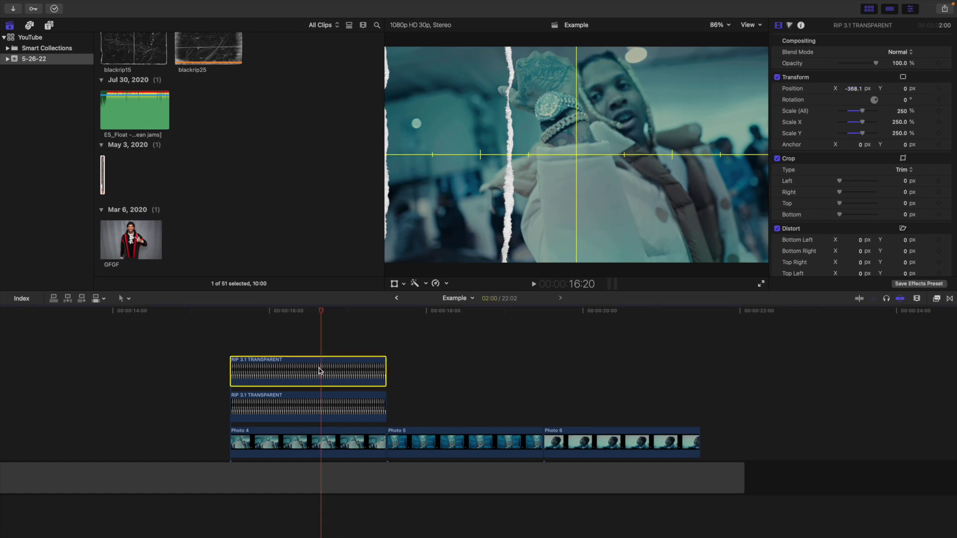
right_click(319, 371)
click(332, 379)
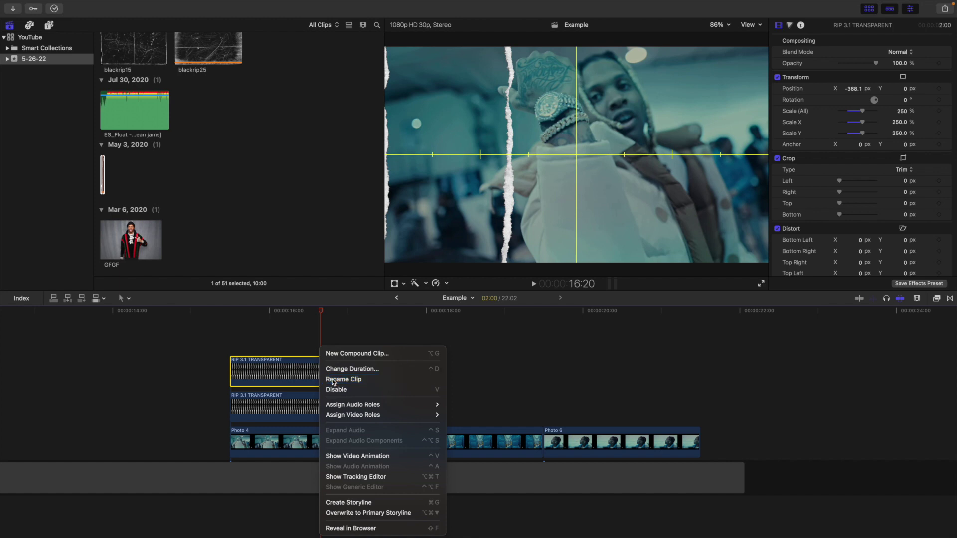
text(Right)
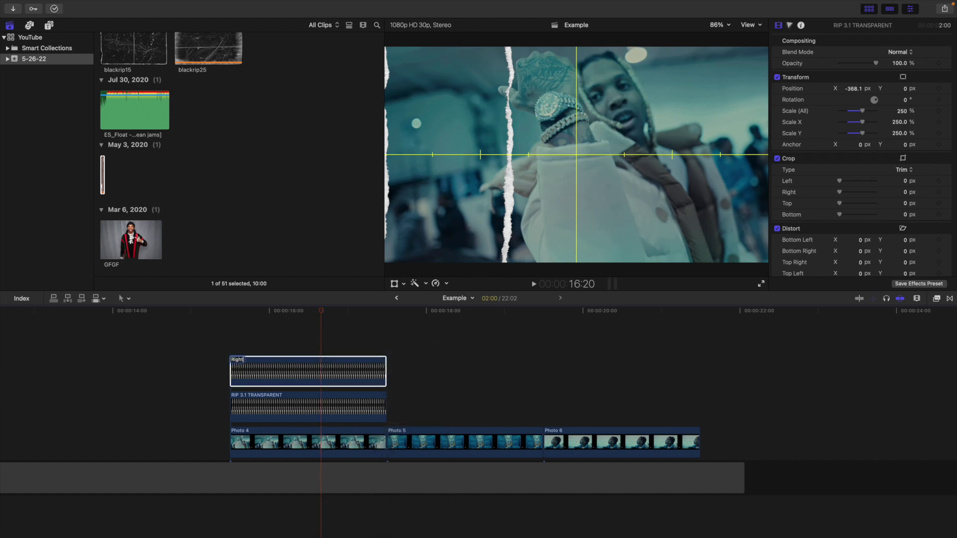
key(Return)
Rename the lower RIP 3.1 TRANSPARENT clip as Left.
click(308, 402)
right_click(314, 402)
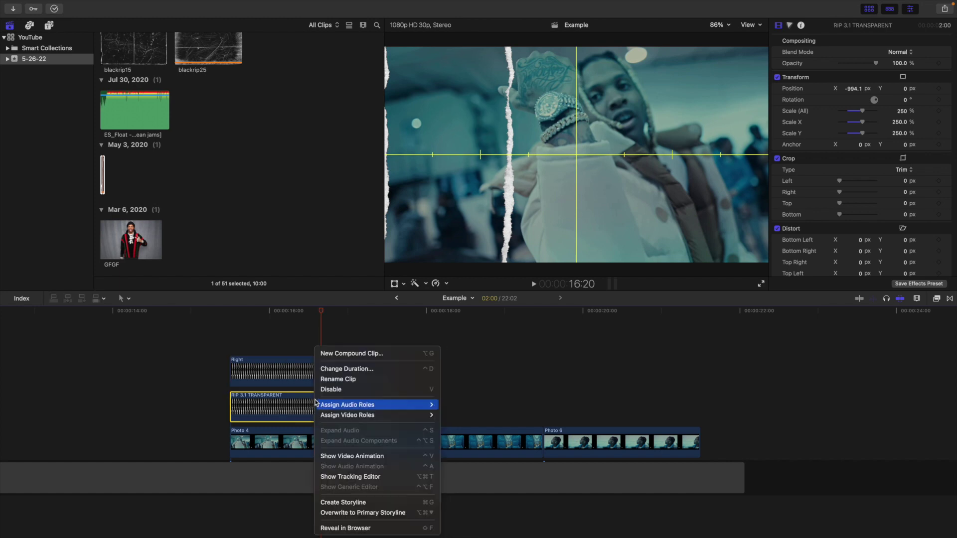
click(327, 380)
text(Left)
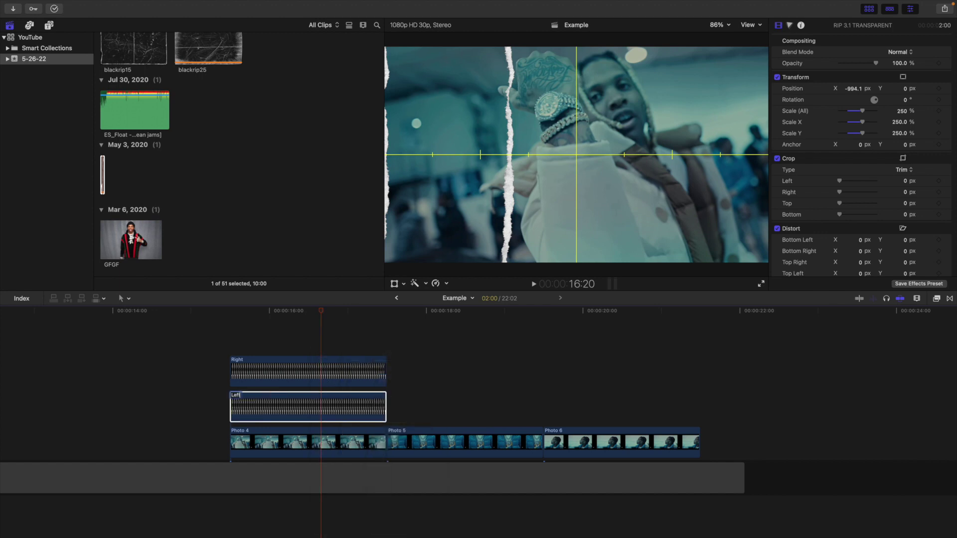
key(Return)
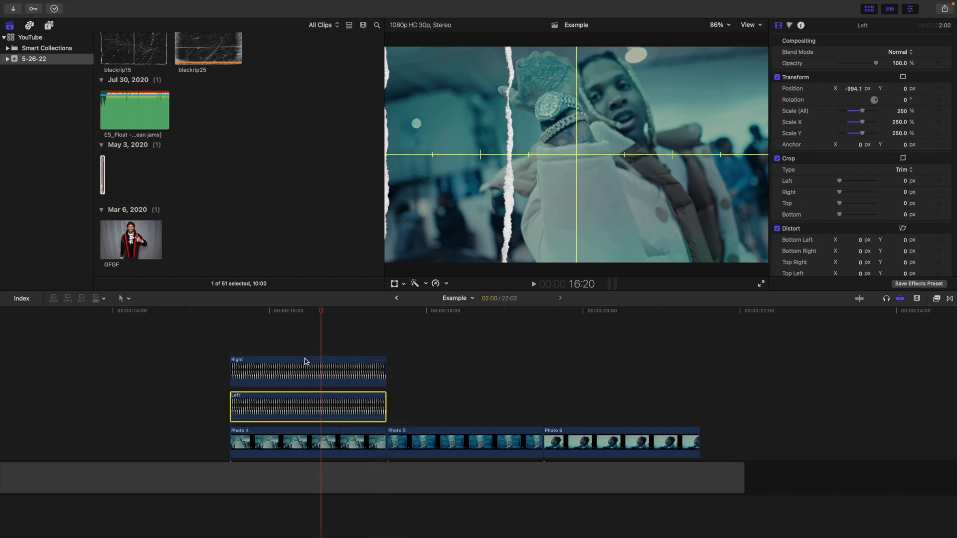
Shift Photo 4 to an X position of -711.8 px so its subject sits between the two rips.
click(308, 438)
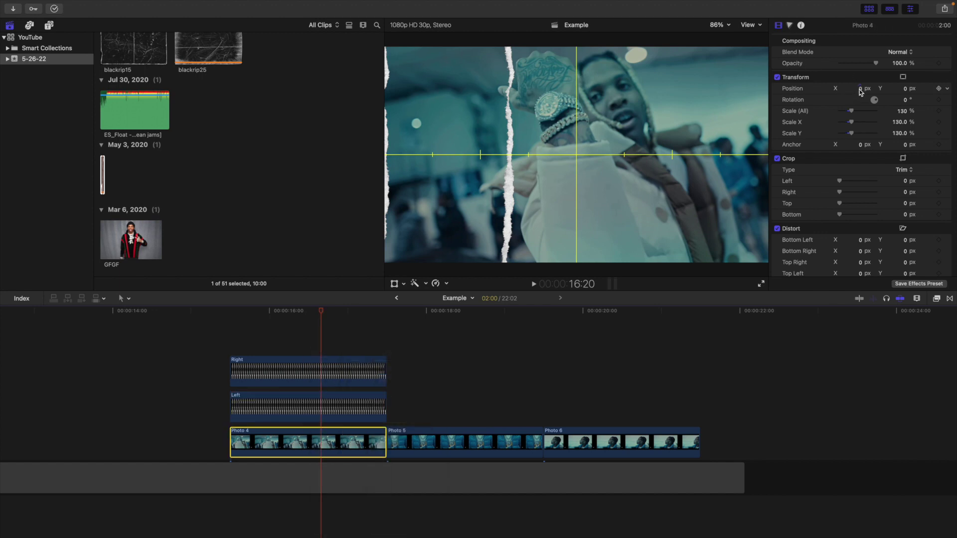
drag(861, 93, 811, 93)
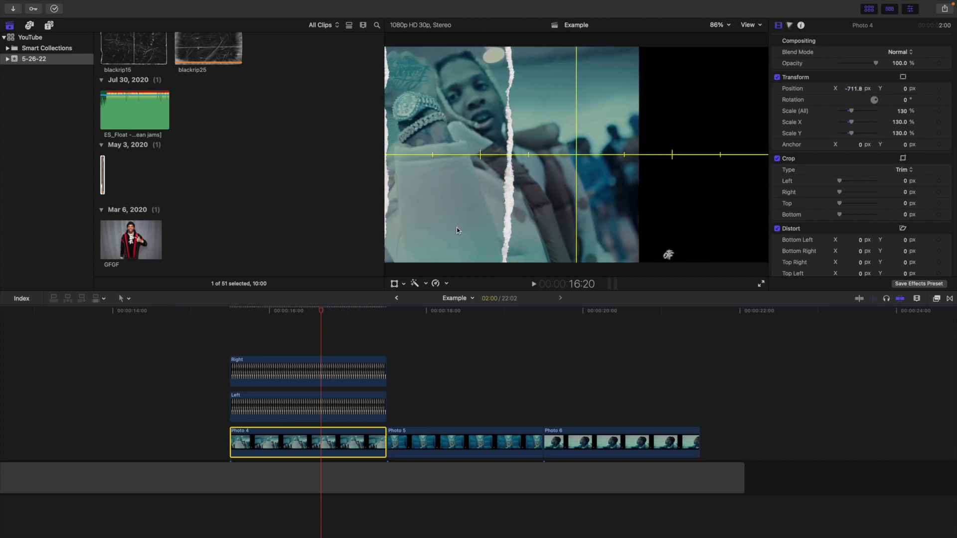
Copy the Right and Left rip clips above Photo 4 and paste them at the start of Photo 5, at 17:15.
drag(274, 338, 320, 406)
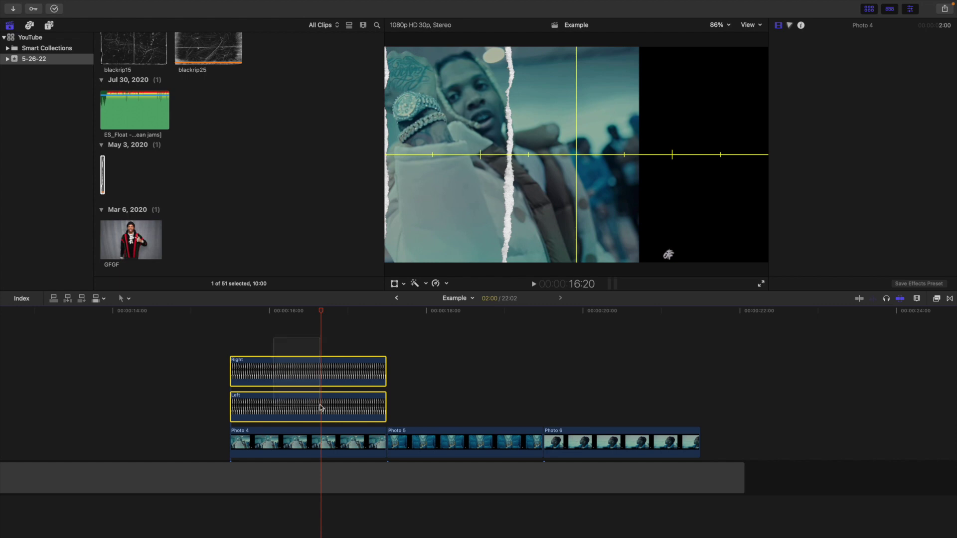
key(super+c)
click(388, 343)
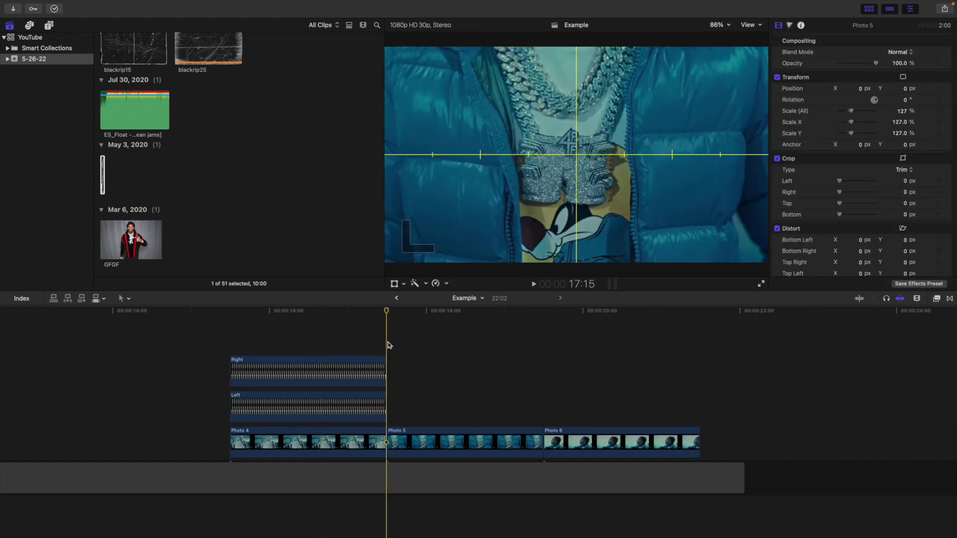
key(super+v)
Set the X position of the Left rip above Photo 5 to 320.9 px.
click(447, 343)
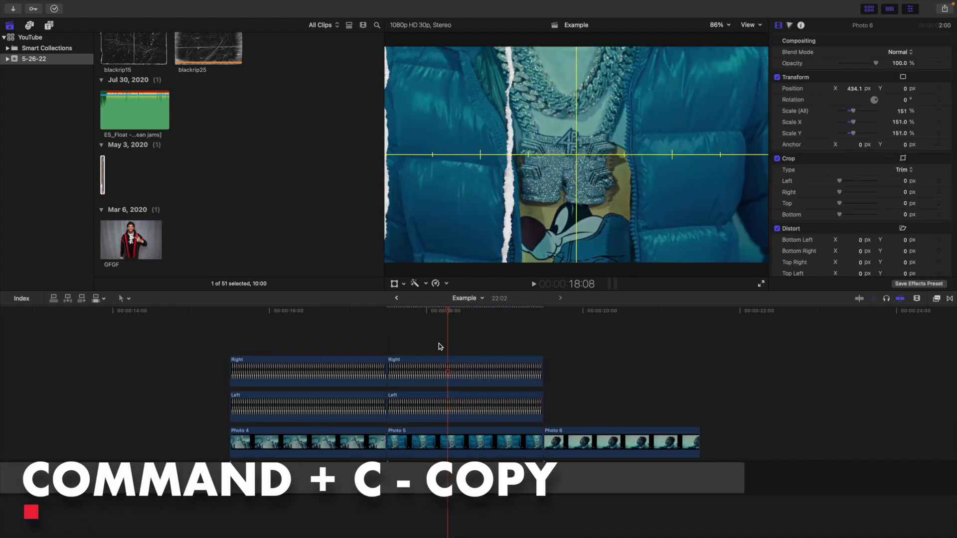
click(442, 406)
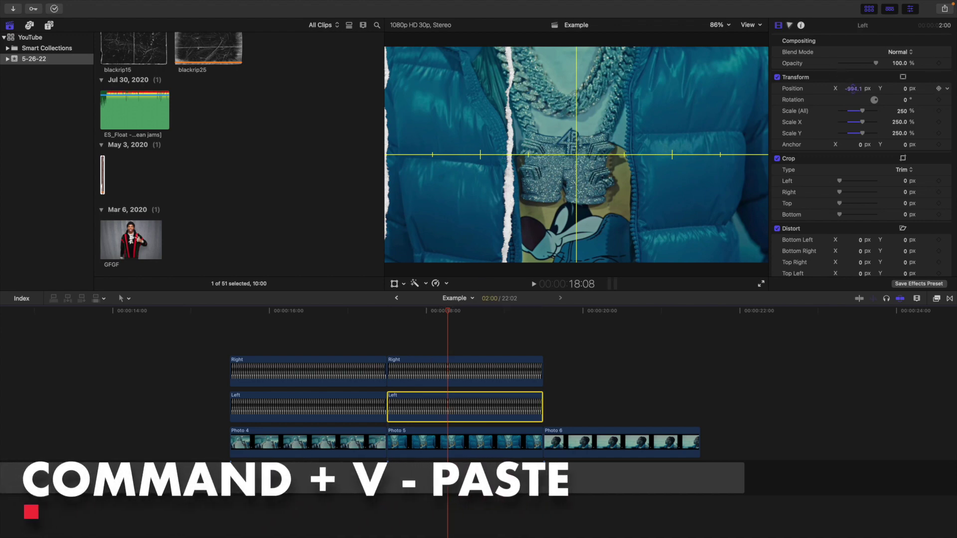
drag(854, 88, 855, 88)
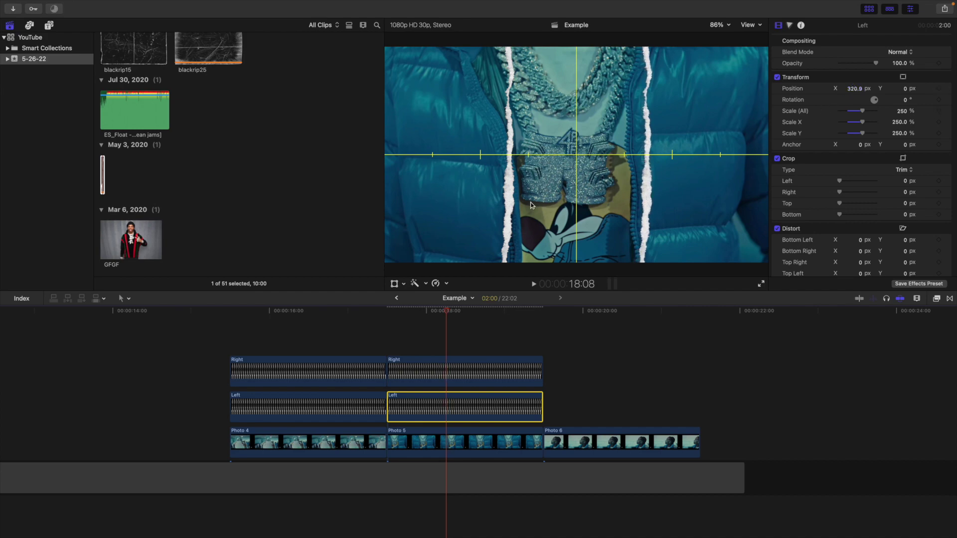
Copy the two rip clips above Photo 5 and paste them at the start of Photo 6, at 19:15.
drag(424, 352, 443, 408)
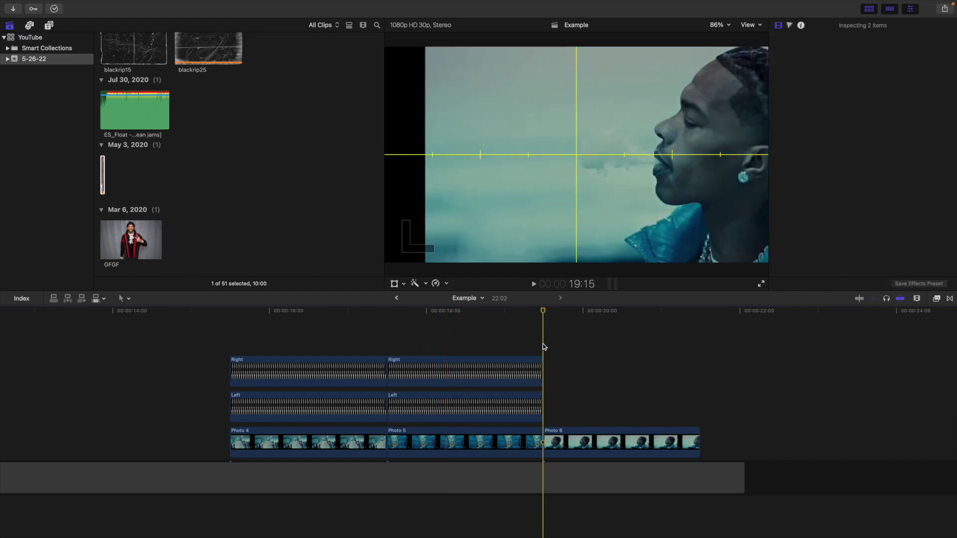
click(543, 344)
key(super+v)
Set the X position of the Right rip above Photo 6 to 943.9 px, at the frame's right edge.
click(586, 329)
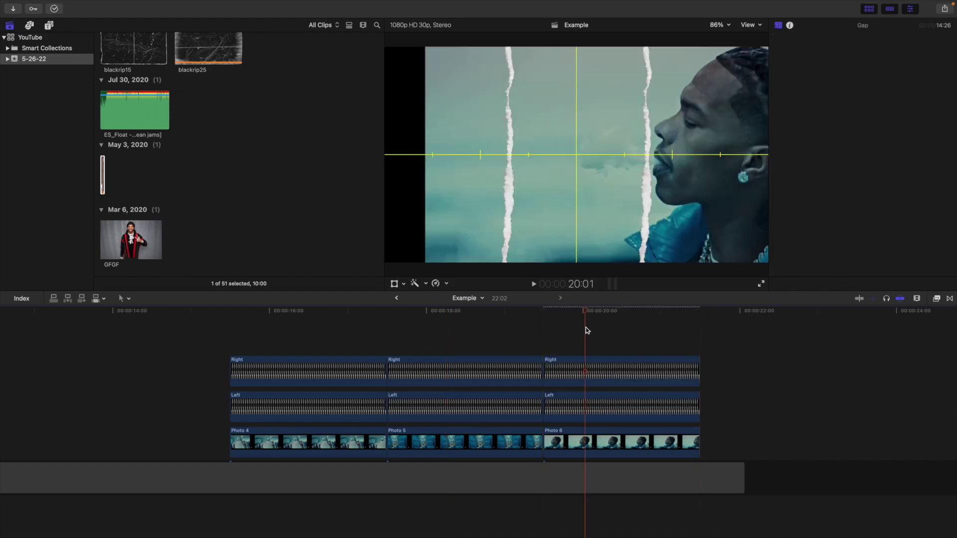
click(579, 368)
drag(852, 90, 927, 89)
drag(853, 88, 893, 88)
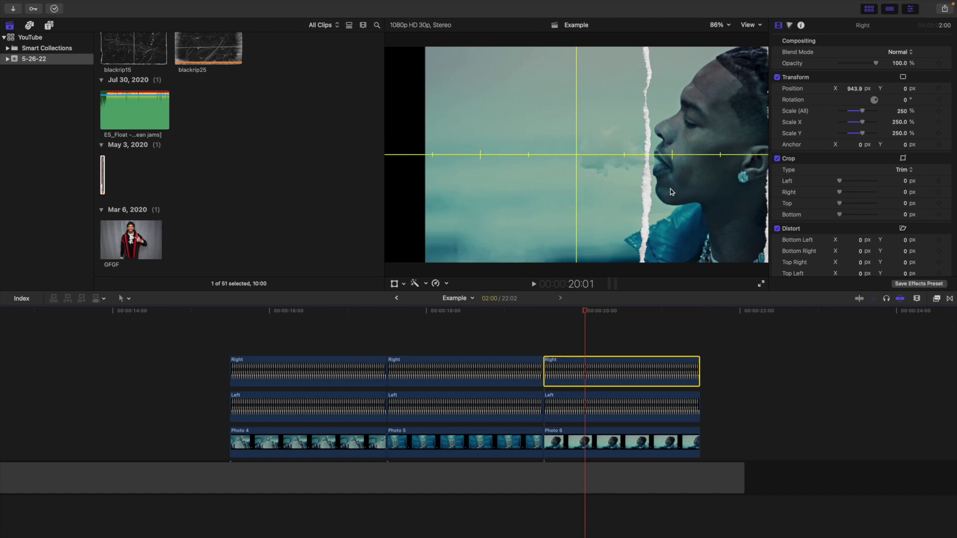
Apply the Draw Mask effect to Photo 4.
click(487, 344)
click(333, 339)
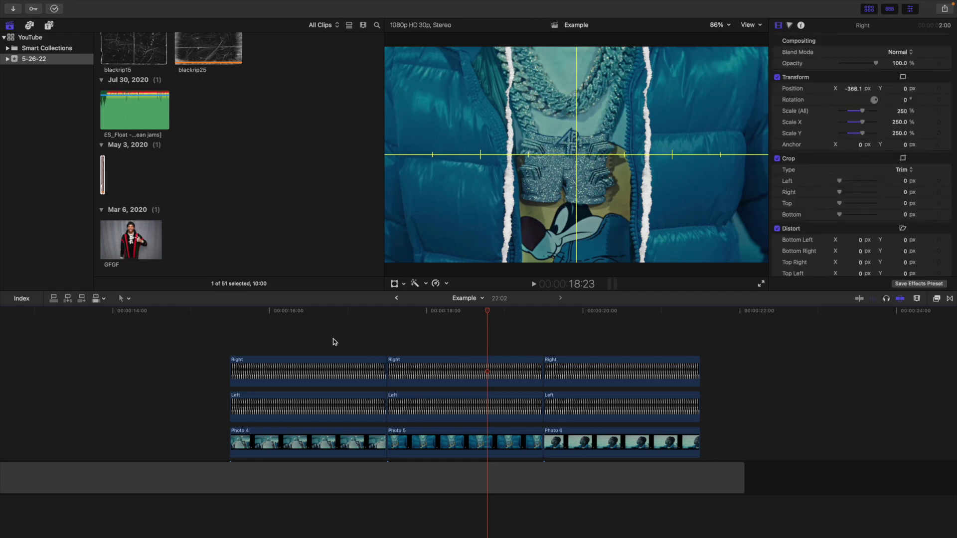
click(437, 340)
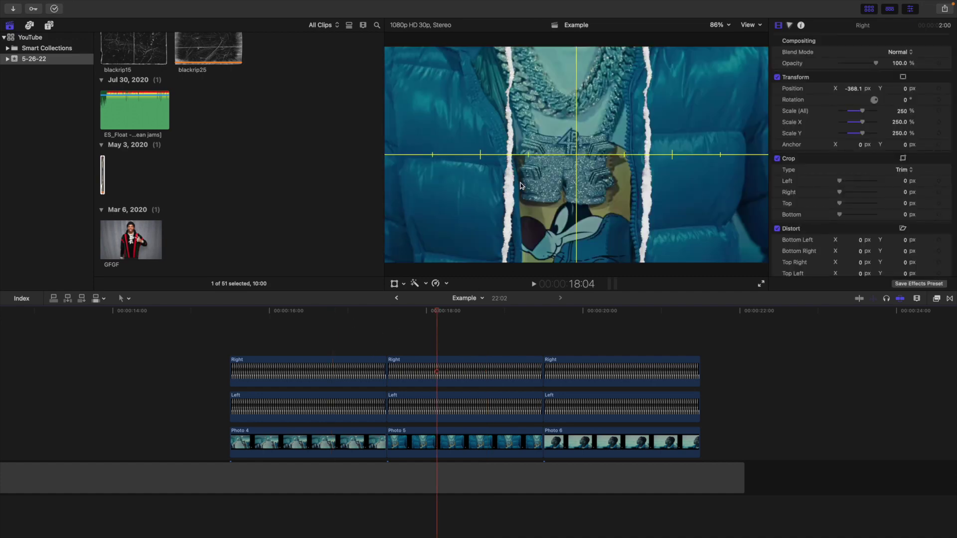
click(321, 442)
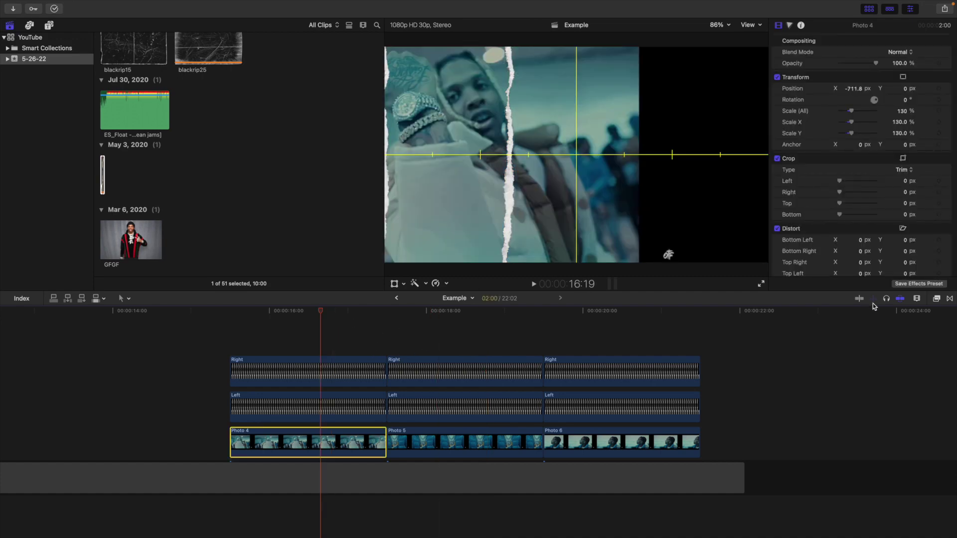
click(937, 299)
mouse_move(865, 344)
mouse_down()
mouse_move(711, 355)
mouse_move(439, 405)
mouse_move(322, 443)
mouse_up()
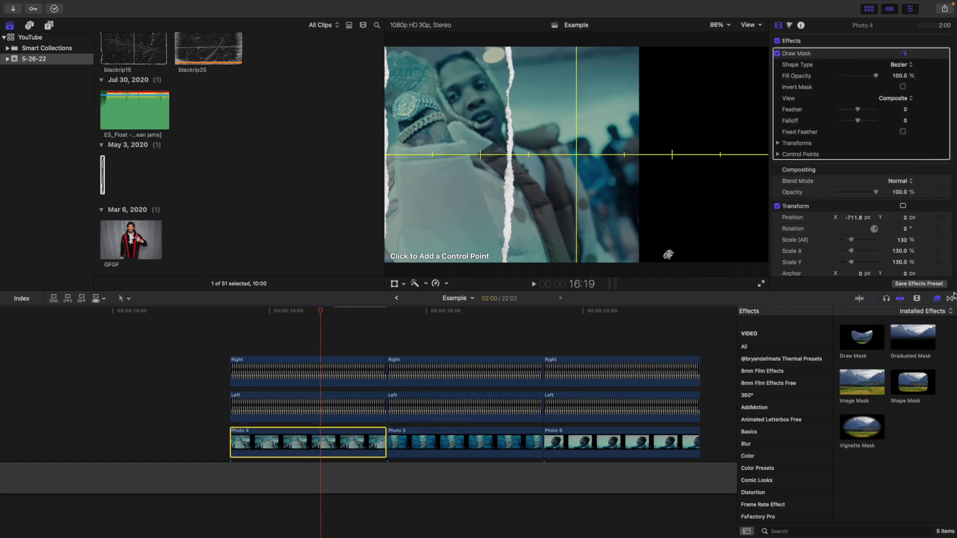
click(938, 299)
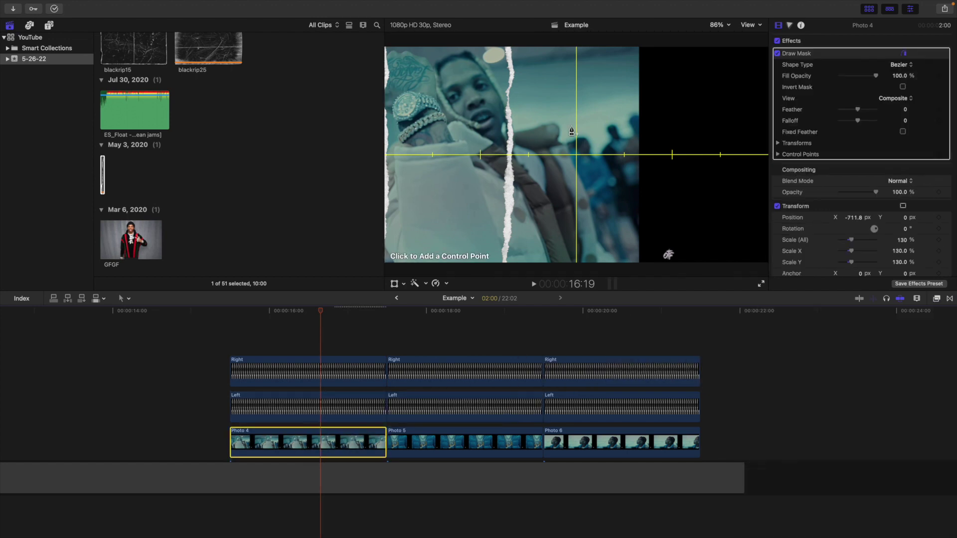
Place Draw Mask control points on Photo 4 down the Right rip, from the frame's upper edge to its lower edge.
click(509, 51)
click(513, 75)
click(509, 94)
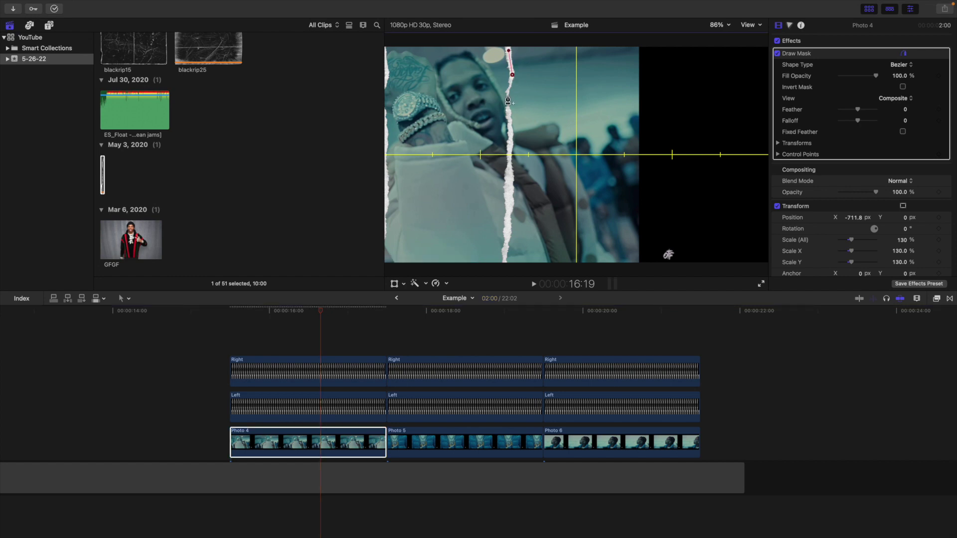
click(510, 117)
click(510, 152)
click(510, 185)
click(508, 214)
click(508, 236)
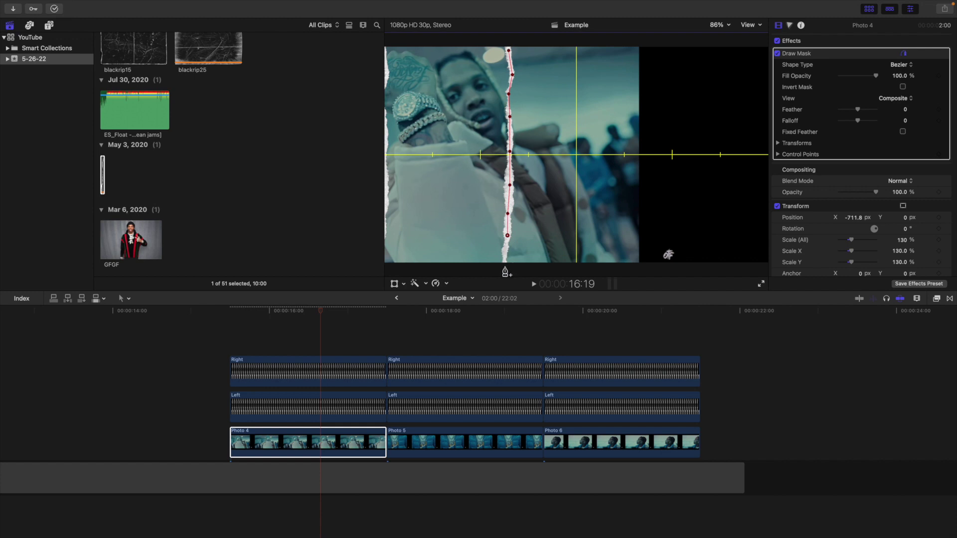
click(505, 267)
Set the viewer to 50% and close Photo 4's mask around the area left of the Right rip, with outer points beyond the frame.
click(718, 25)
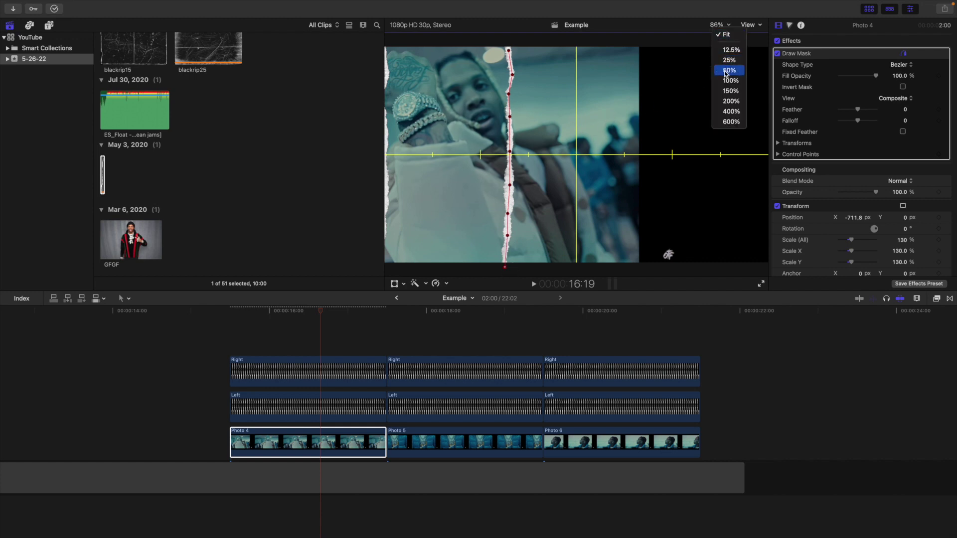
key(Return)
click(528, 232)
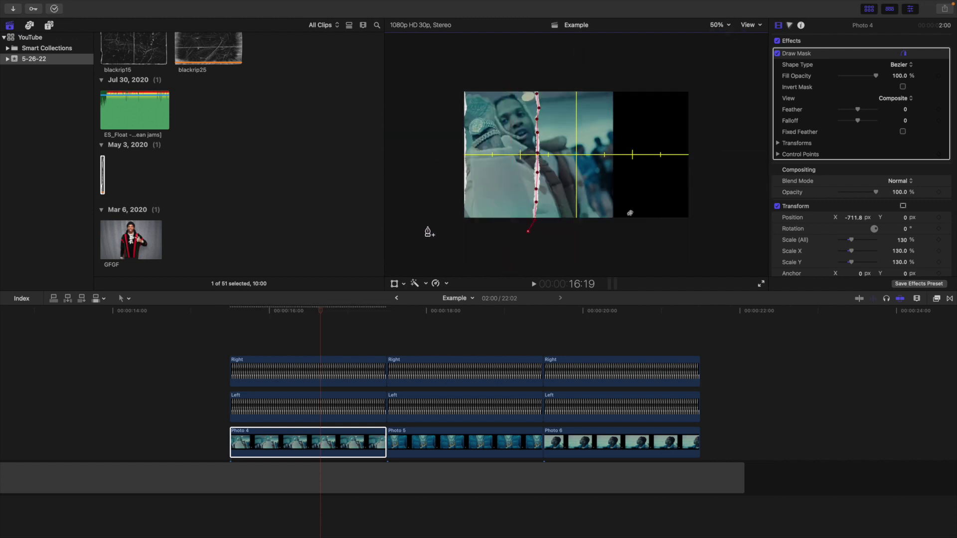
click(430, 220)
click(442, 67)
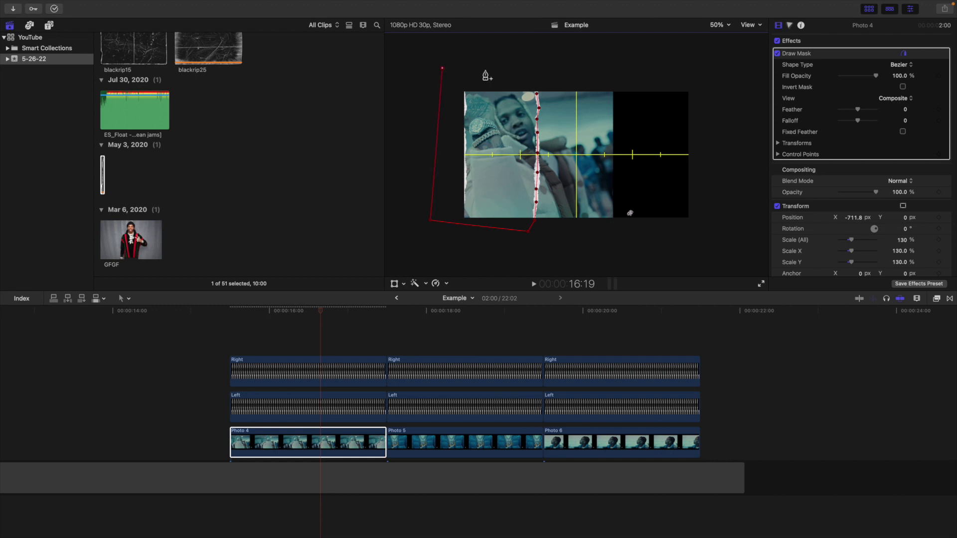
click(534, 69)
click(538, 95)
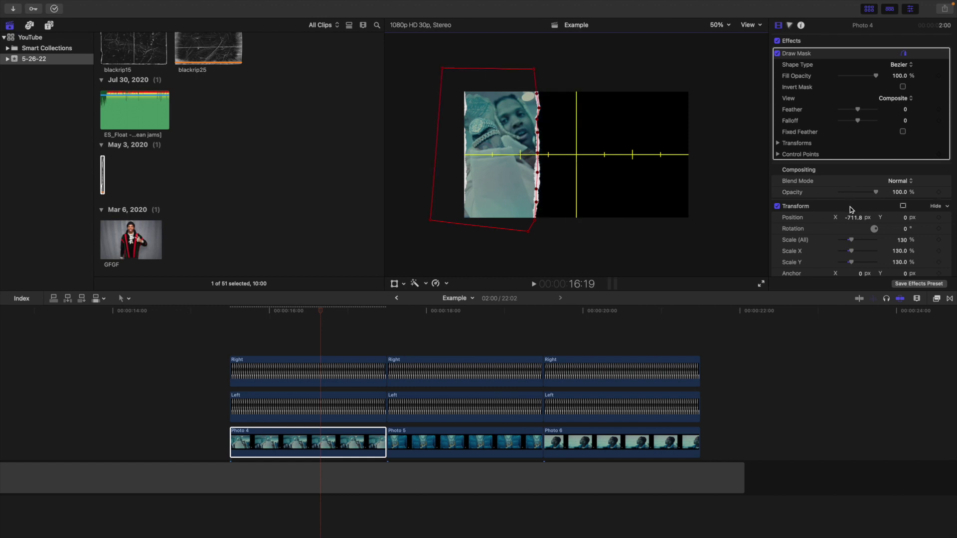
click(563, 259)
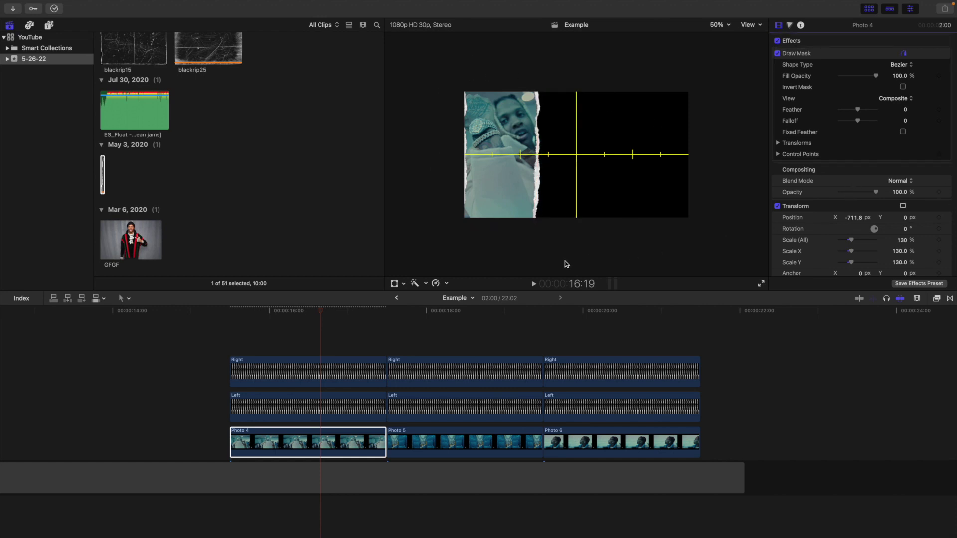
Apply the Draw Mask effect to Photo 5.
click(462, 442)
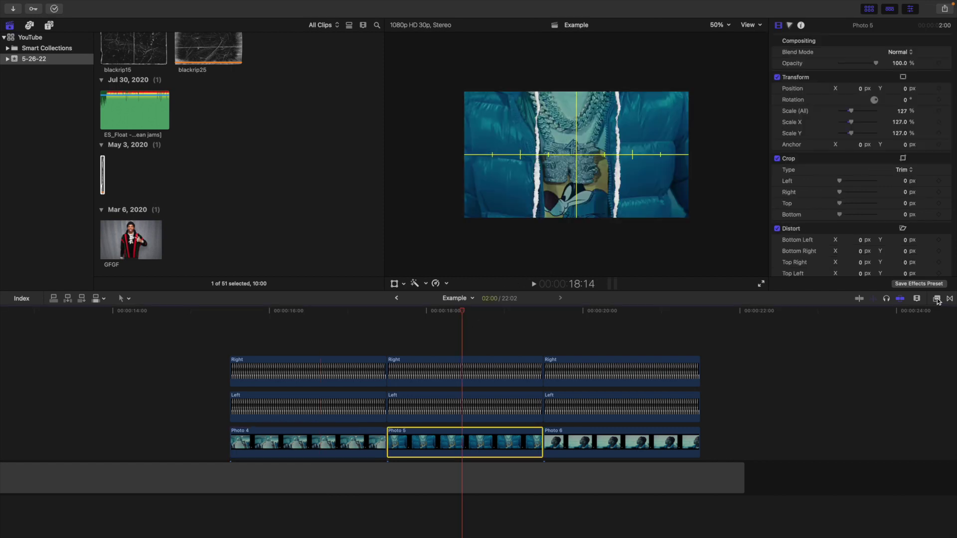
click(937, 298)
click(865, 340)
drag(865, 341, 486, 439)
click(937, 299)
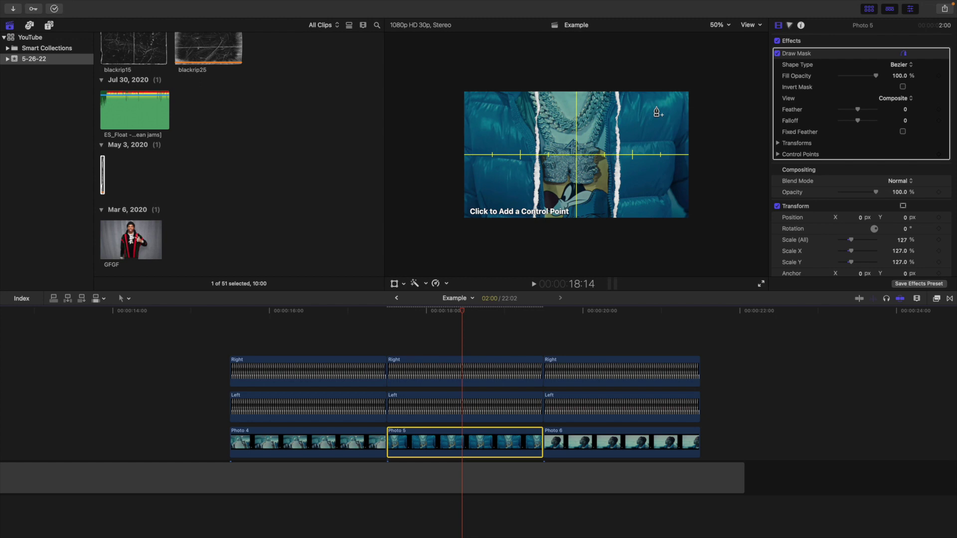
Draw a closed mask on Photo 5 along the Right and Left rips, keeping the strip between them, with end points beyond the frame.
click(618, 106)
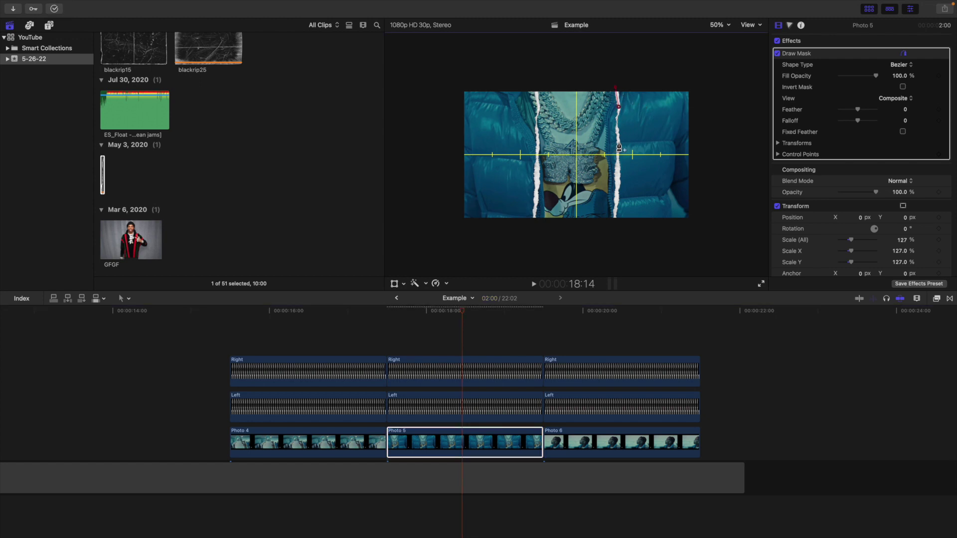
click(618, 142)
click(618, 188)
click(615, 229)
click(534, 224)
click(535, 203)
click(539, 172)
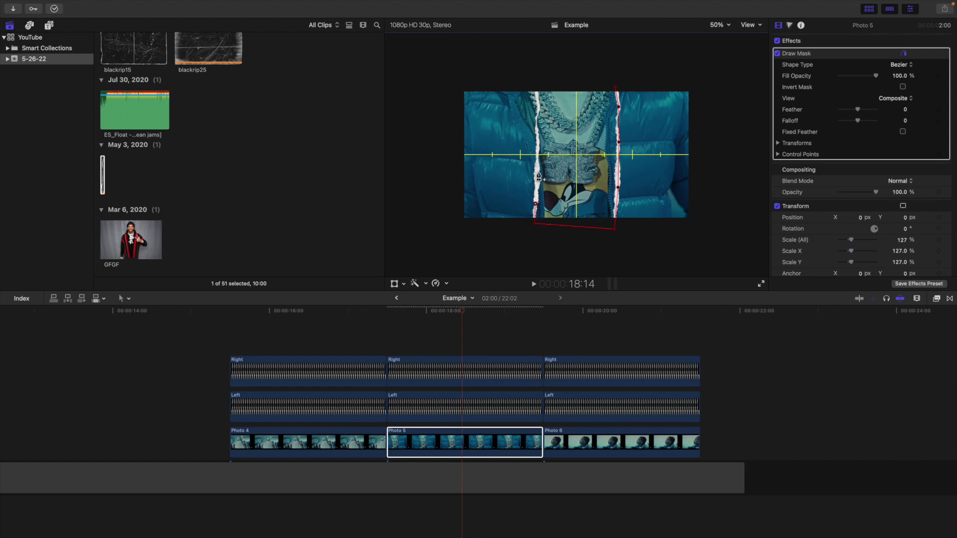
click(538, 141)
click(538, 80)
click(618, 89)
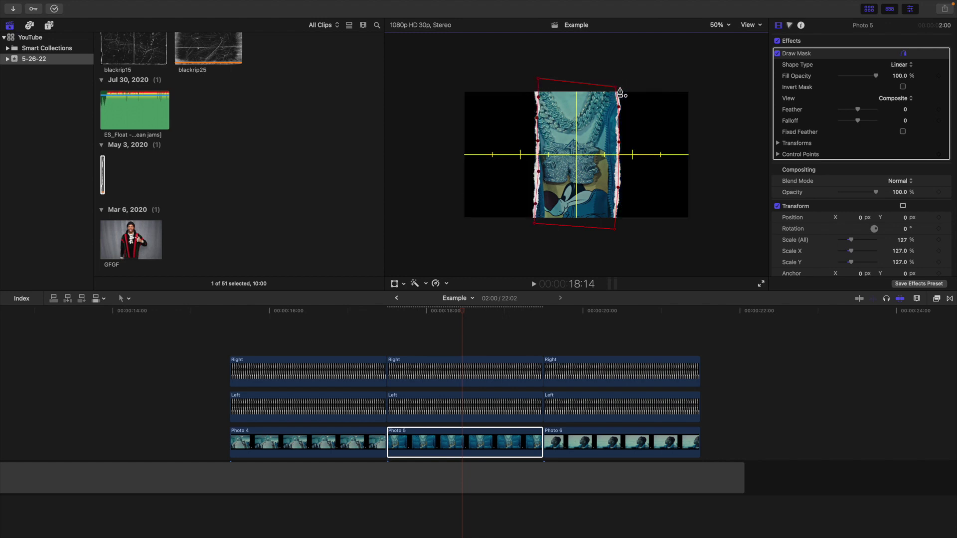
click(613, 140)
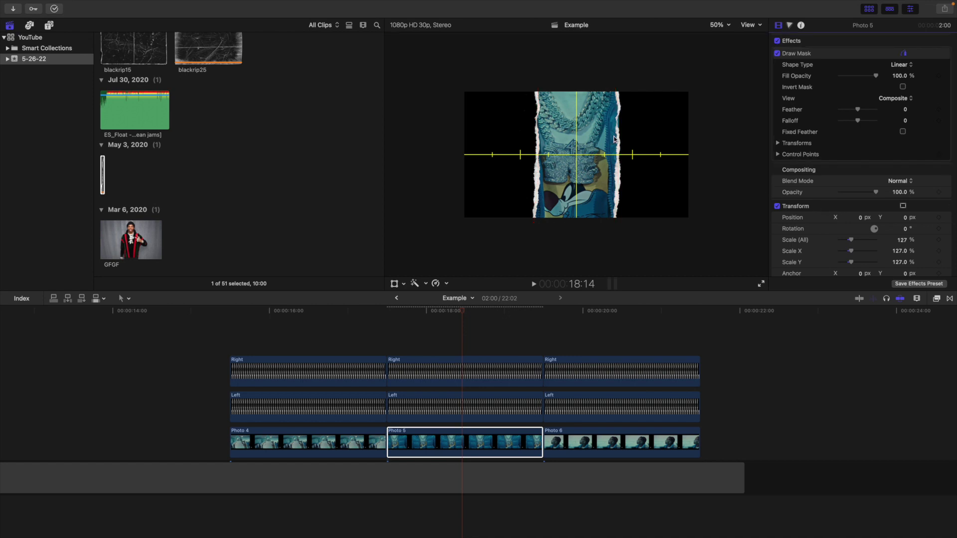
Apply the Draw Mask effect to Photo 6.
click(595, 360)
click(613, 444)
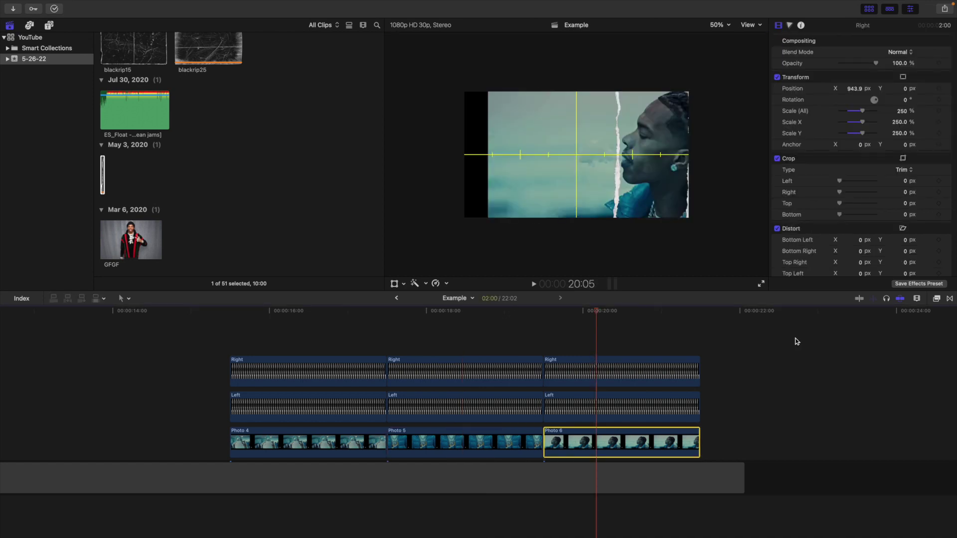
click(937, 298)
mouse_move(861, 342)
mouse_down()
mouse_move(637, 427)
mouse_move(630, 449)
mouse_up()
click(941, 298)
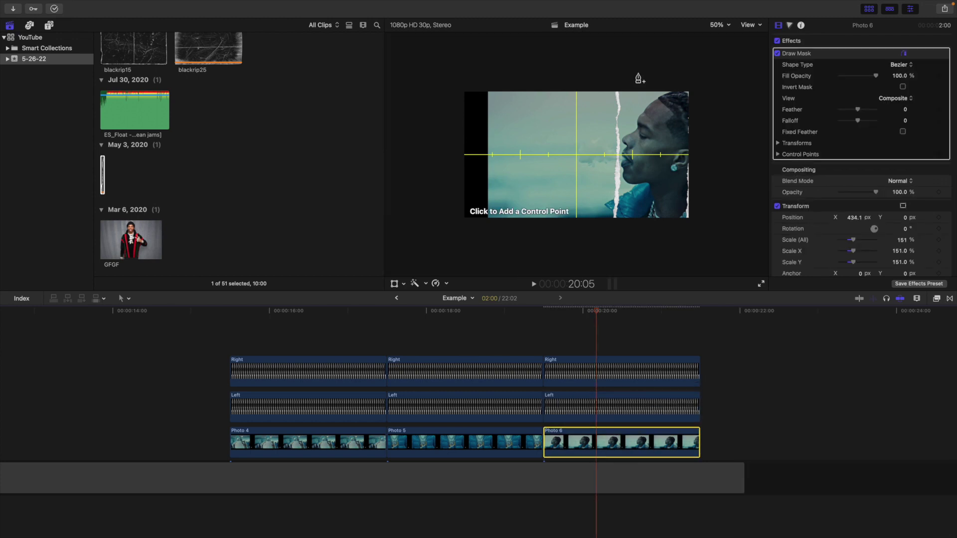
Draw a closed mask on Photo 6 along the Left rip and around the area to its right, and hide the mask's onscreen controls.
click(617, 83)
click(619, 102)
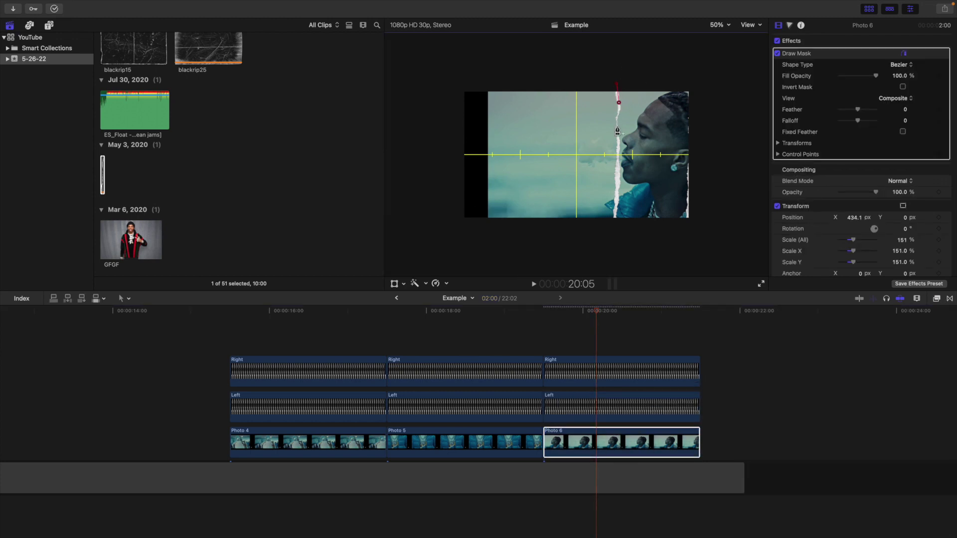
click(618, 126)
click(618, 157)
click(617, 183)
click(616, 226)
click(714, 231)
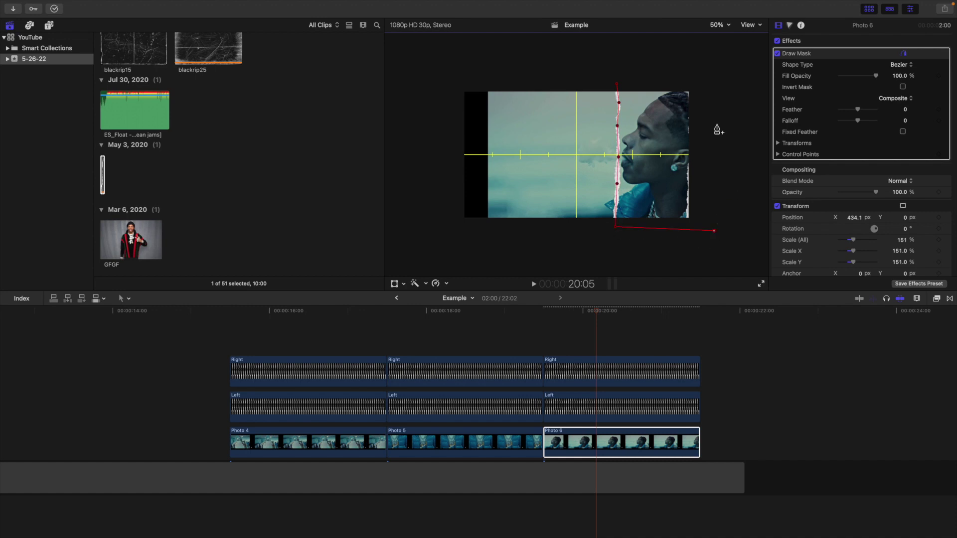
click(706, 68)
click(617, 84)
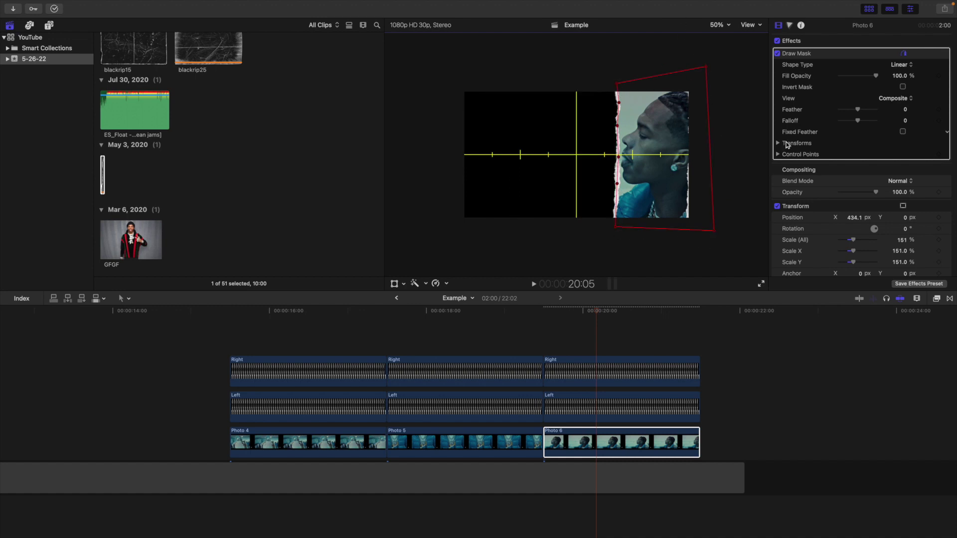
click(903, 53)
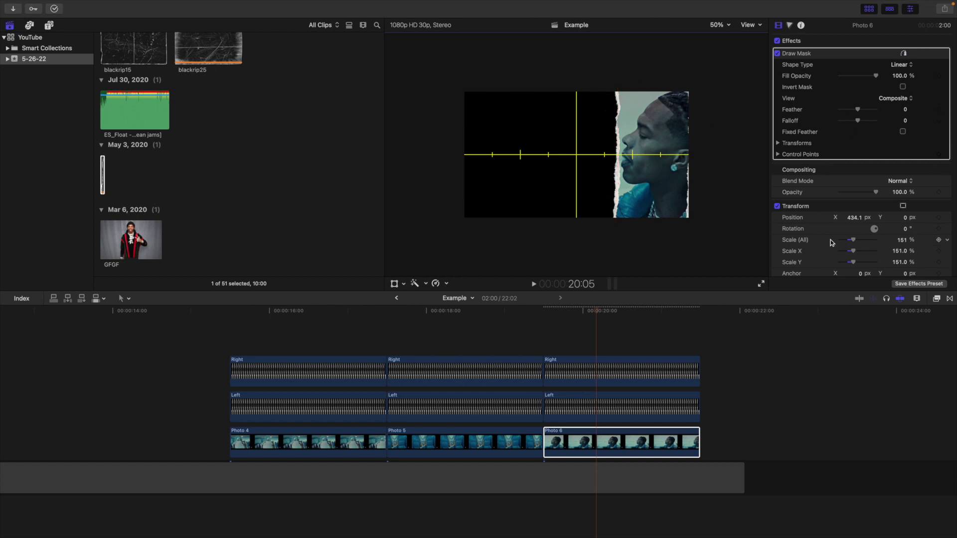
Fit the frame in the viewer with the horizon overlay turned off, and check the masked strips of Photos 4–6.
click(719, 25)
click(738, 34)
click(750, 25)
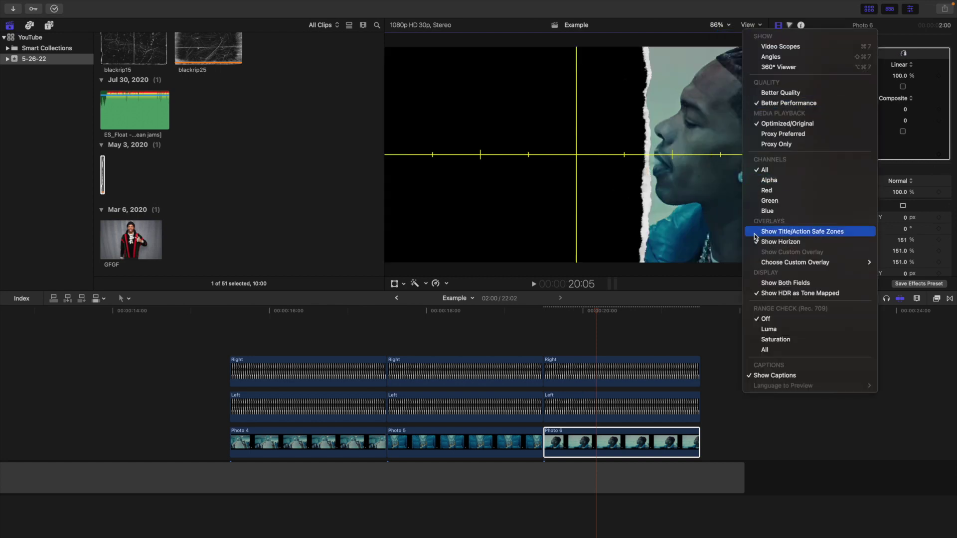
click(760, 242)
click(499, 342)
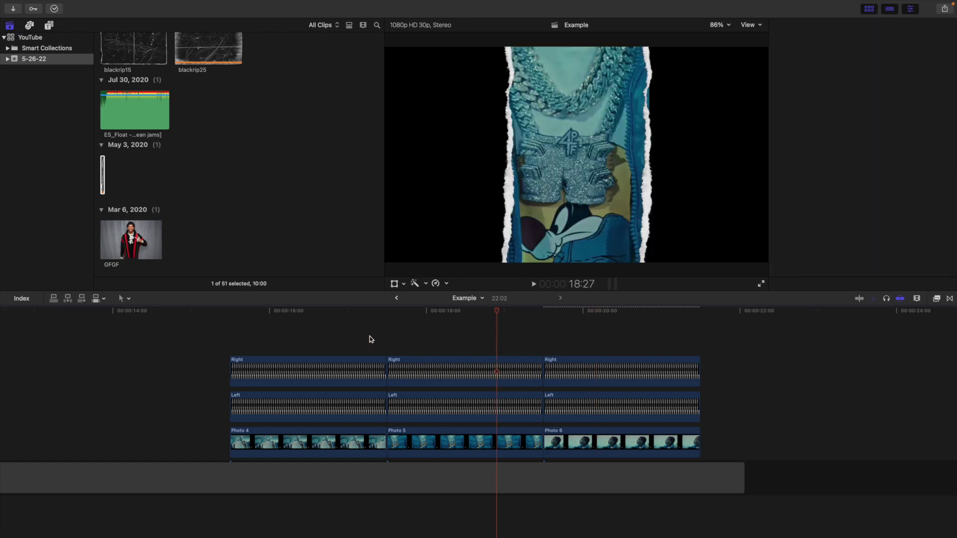
click(316, 340)
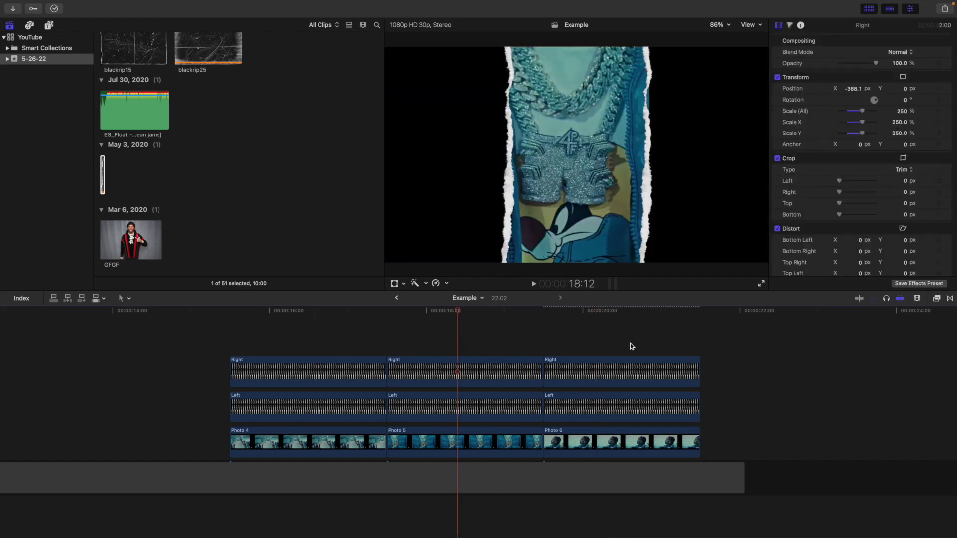
click(630, 343)
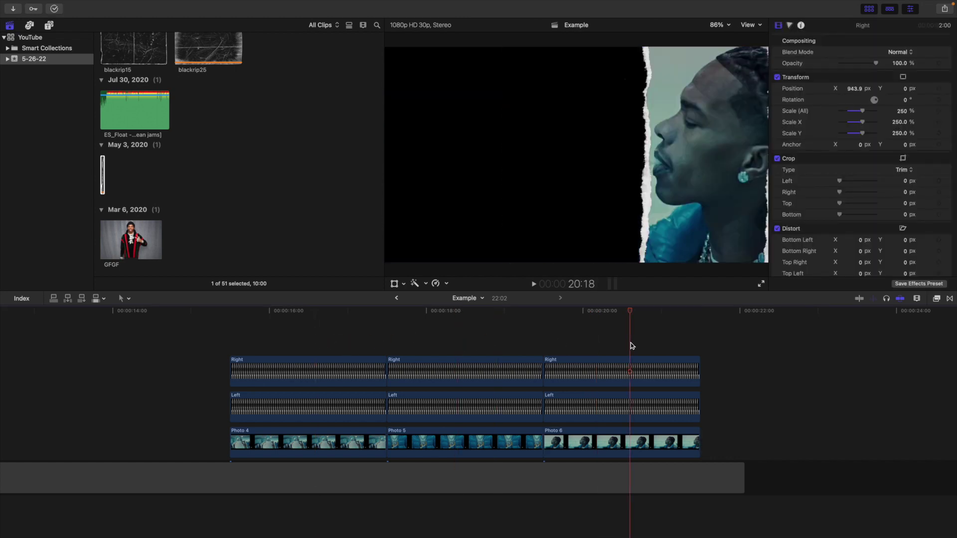
click(305, 328)
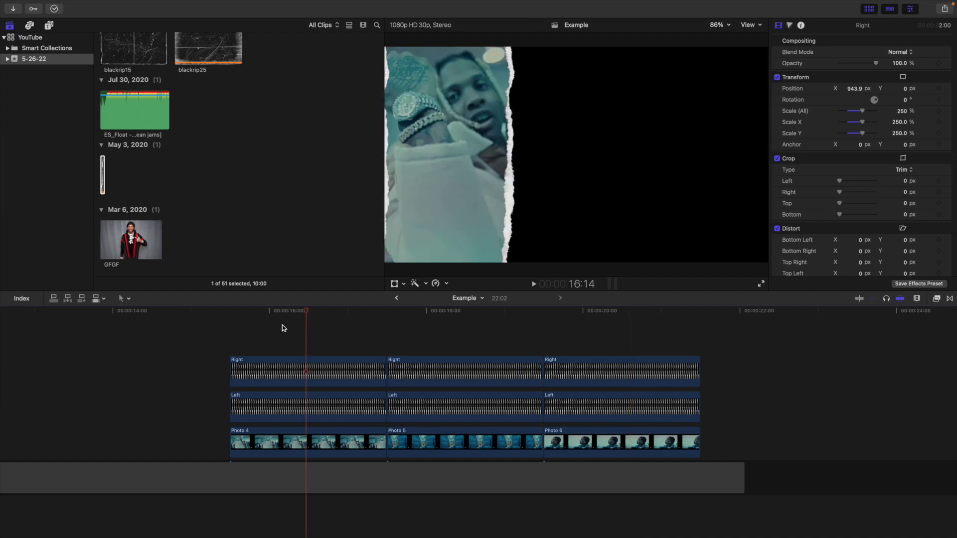
Combine Photo 4 and its Left and Right rip clips into a compound clip named 1.
drag(283, 329, 300, 459)
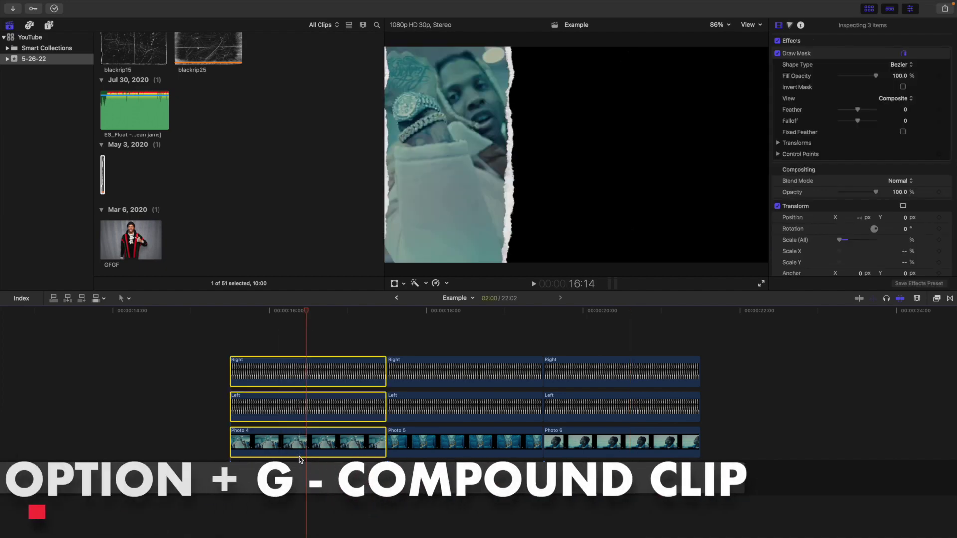
key(alt+g)
text(1)
key(Return)
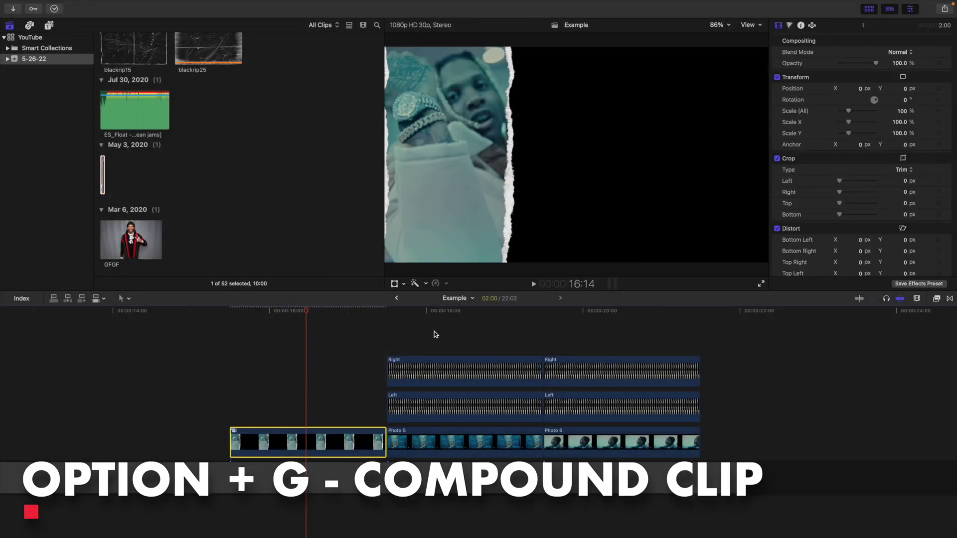
Combine Photo 5 and its Left and Right rip clips into a compound clip named 2.
drag(434, 329, 450, 448)
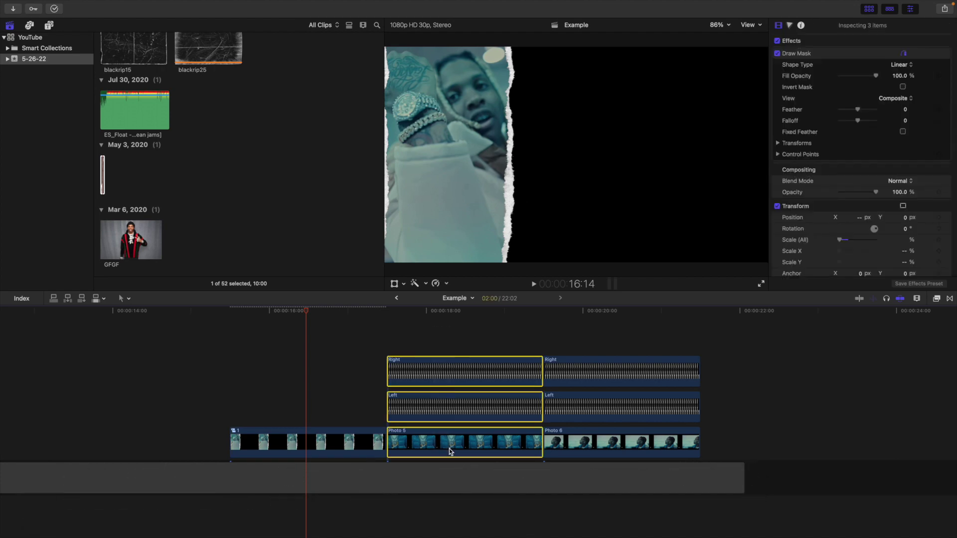
key(alt+g)
text(2)
key(Return)
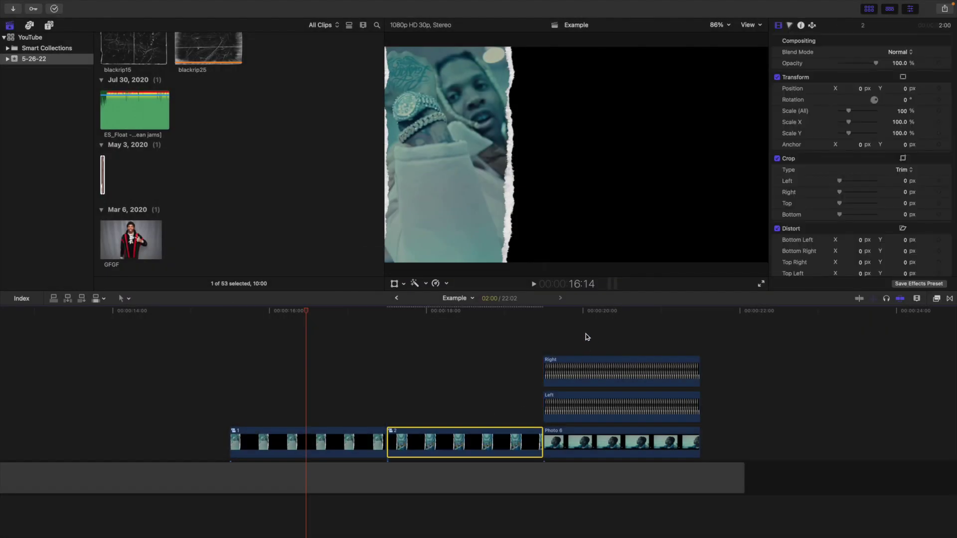
Combine Photo 6 and its Left and Right rip clips into a compound clip named 3.
drag(588, 335, 588, 438)
key(alt+g)
text(3)
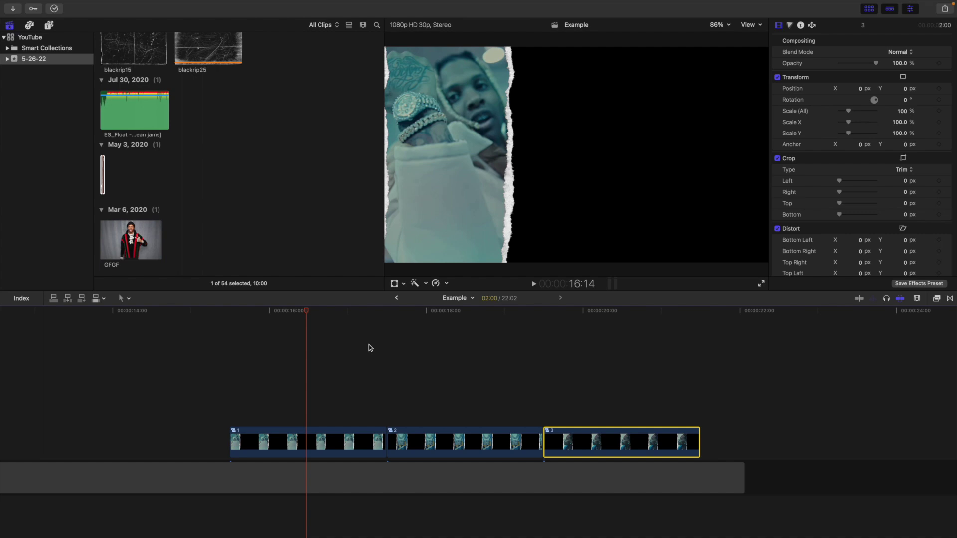
Set the duration of compound clips 1, 2 and 3 to 15 frames each.
drag(318, 364, 579, 434)
key(ctrl+d)
text(15)
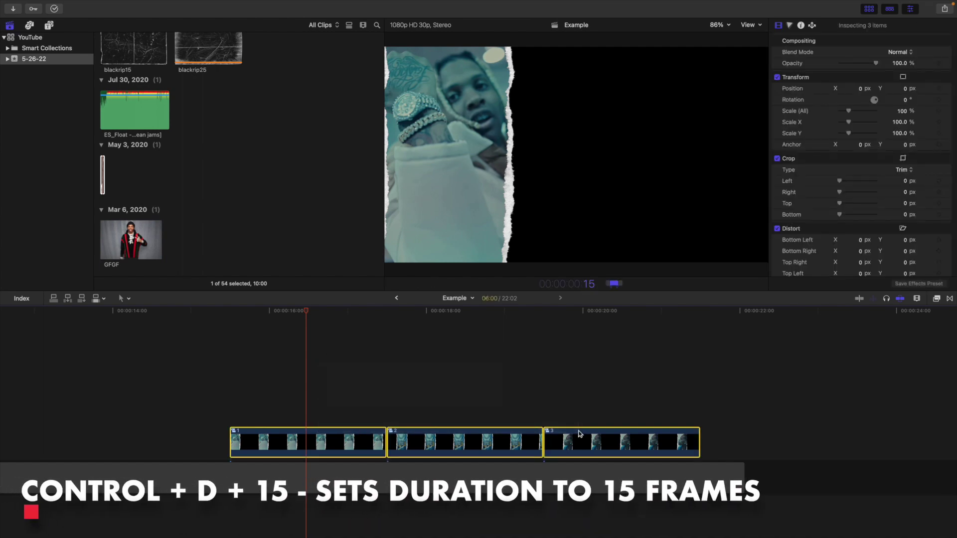
key(Return)
Mark compound clip 1 five frames after its start, at 15:20, and stack compound clip 2 above it starting at that point.
click(229, 413)
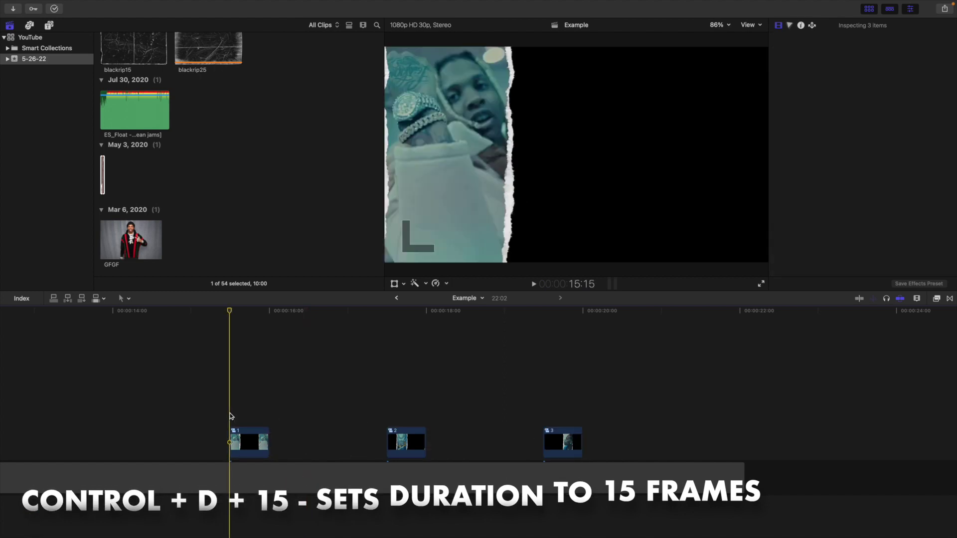
key(super+equal)
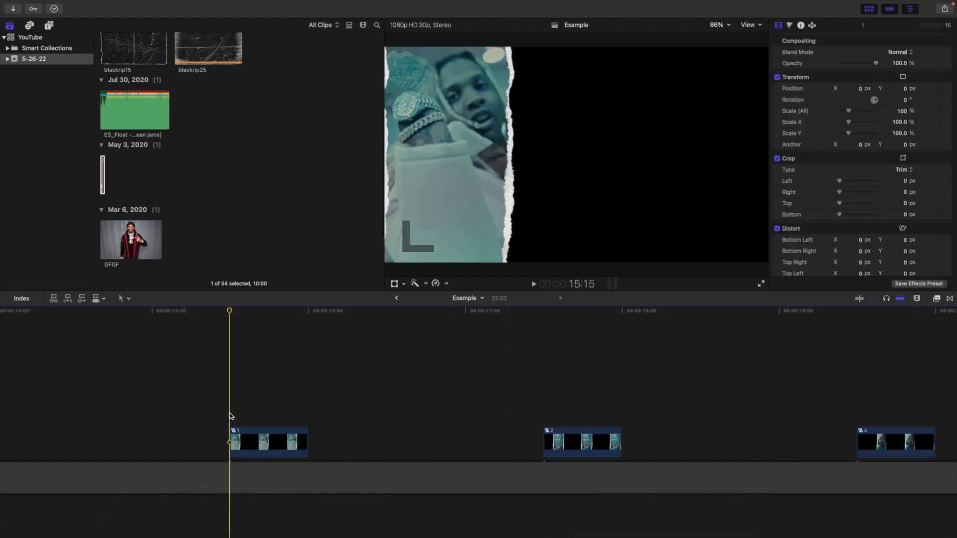
key(space)
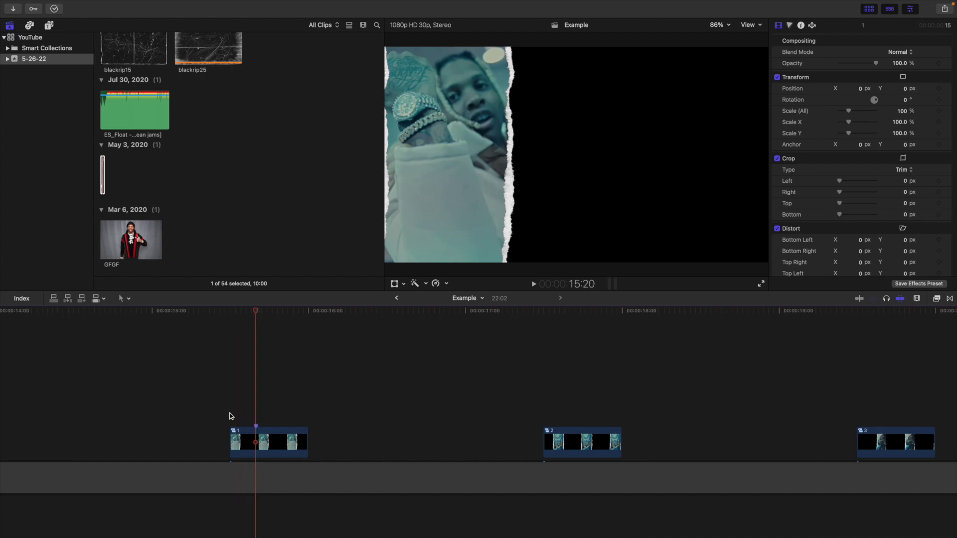
drag(594, 438, 298, 397)
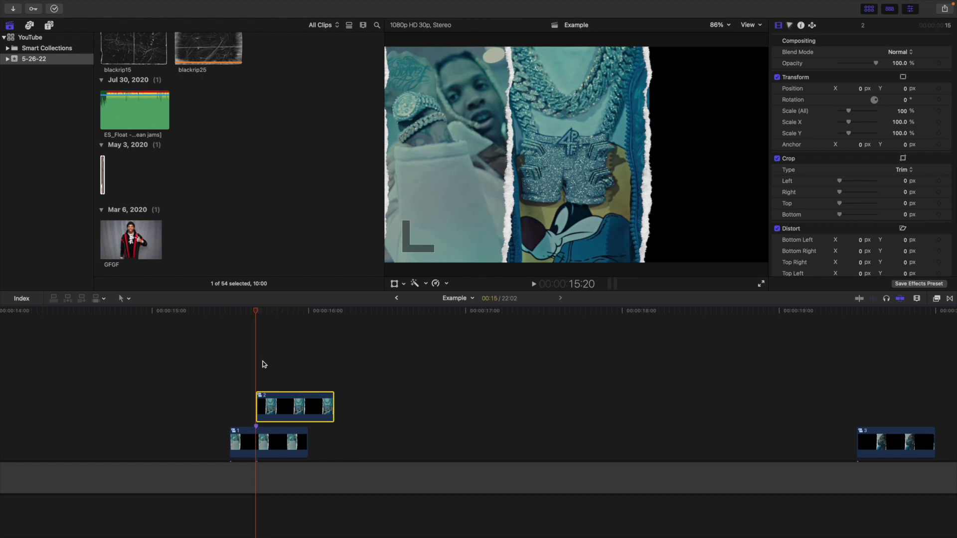
Stack compound clip 3 above clip 2 starting five frames later, at 15:25, and play back the staggered sequence.
key(Right)
key(Right)
key(Right)
key(Right)
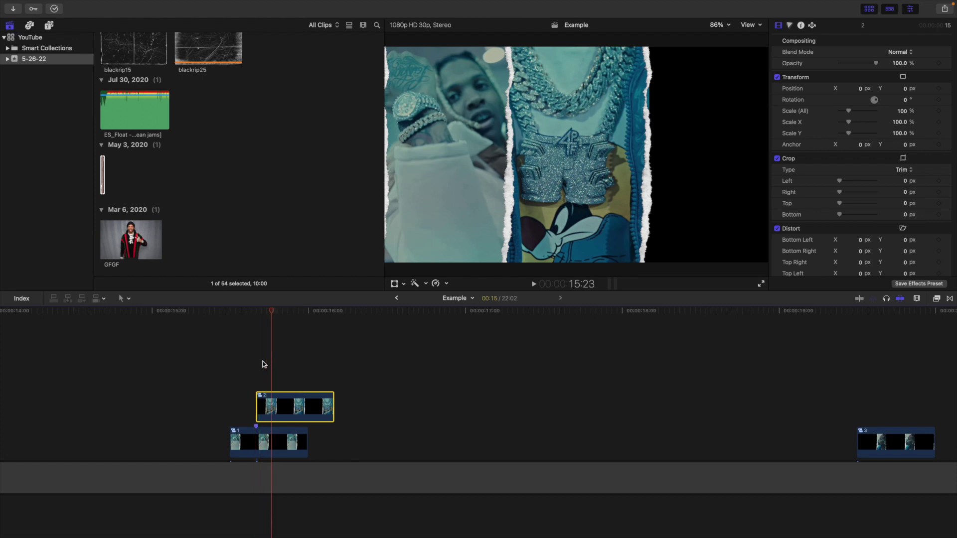
key(Right)
drag(909, 436, 336, 374)
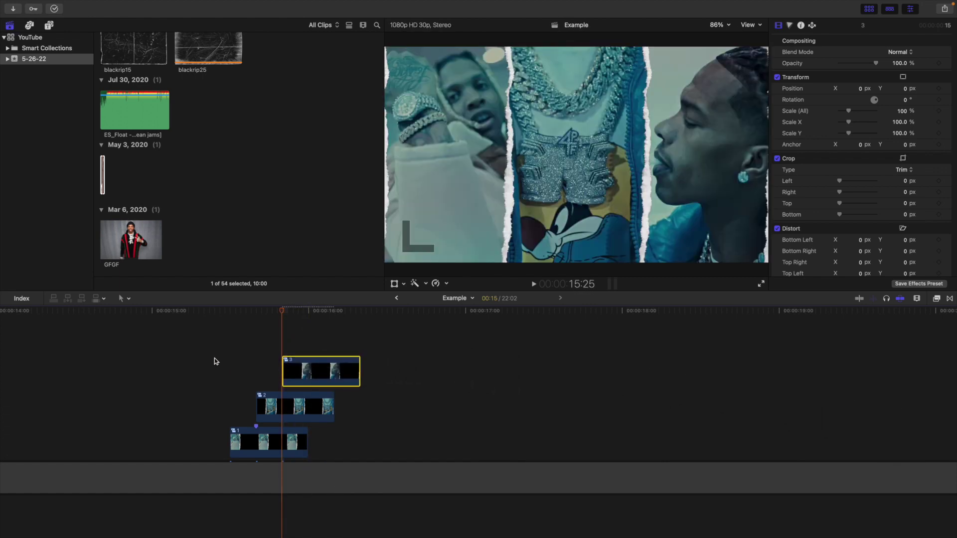
click(157, 368)
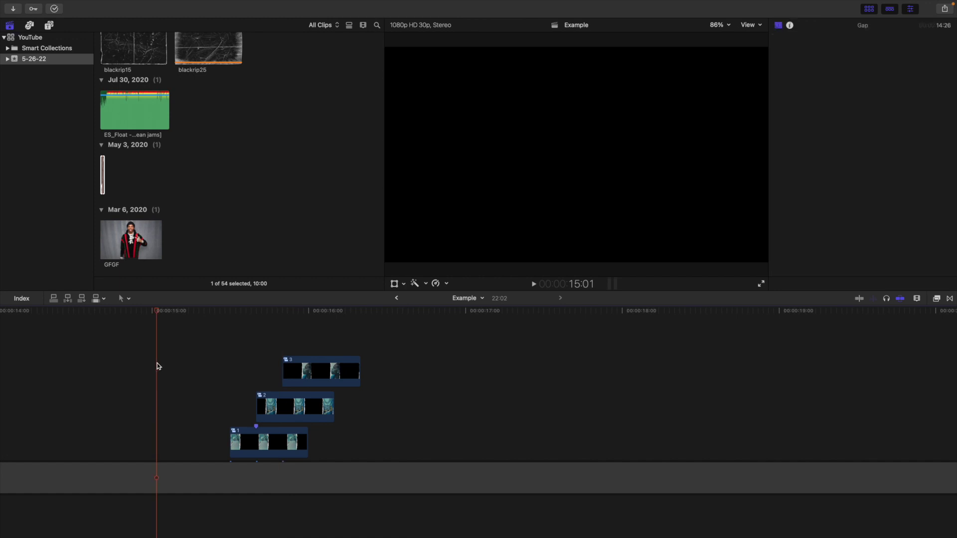
key(space)
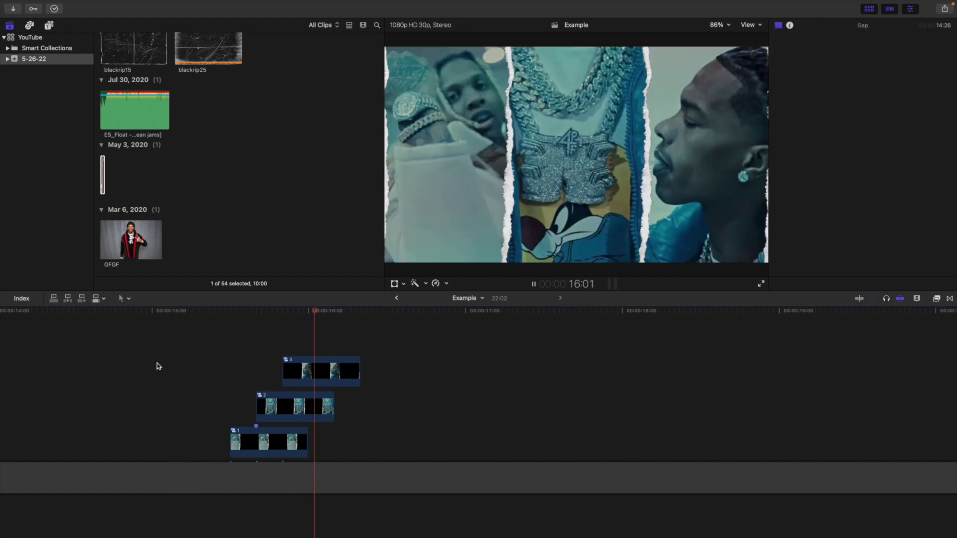
click(158, 367)
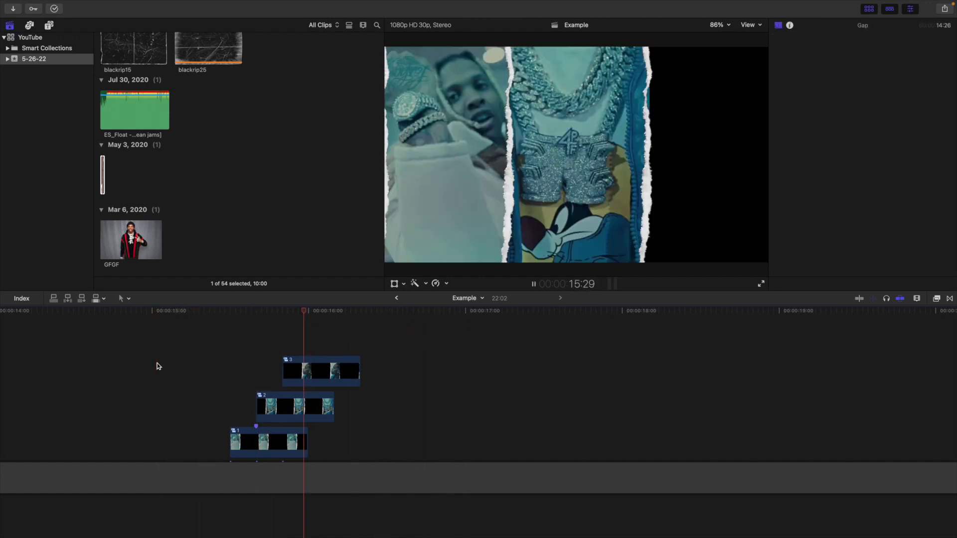
click(157, 367)
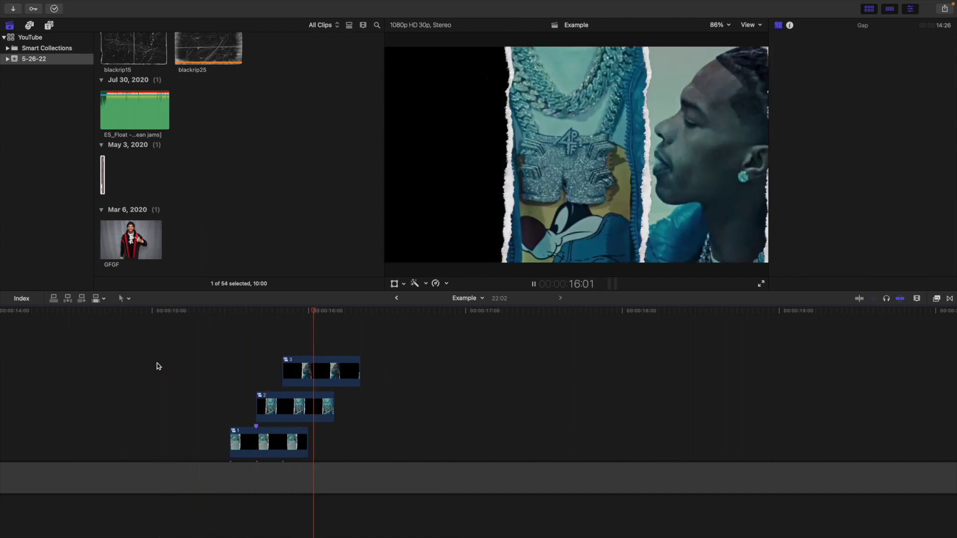
click(157, 366)
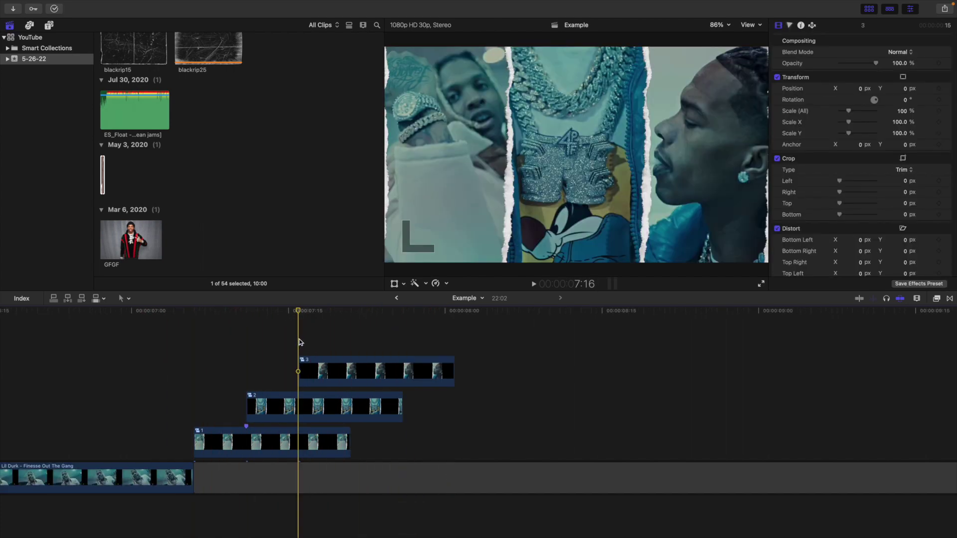
Combine the three staggered clips 1, 2 and 3 into one compound clip named "Paper Transtion" in the 5-26-22 event.
drag(307, 345, 309, 445)
key(alt+g)
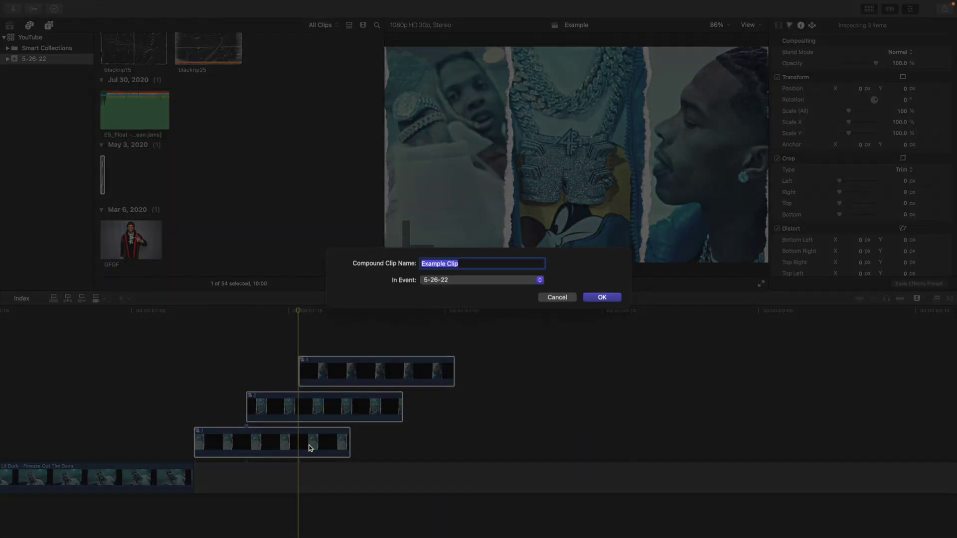
text(Paper Transtion)
key(Return)
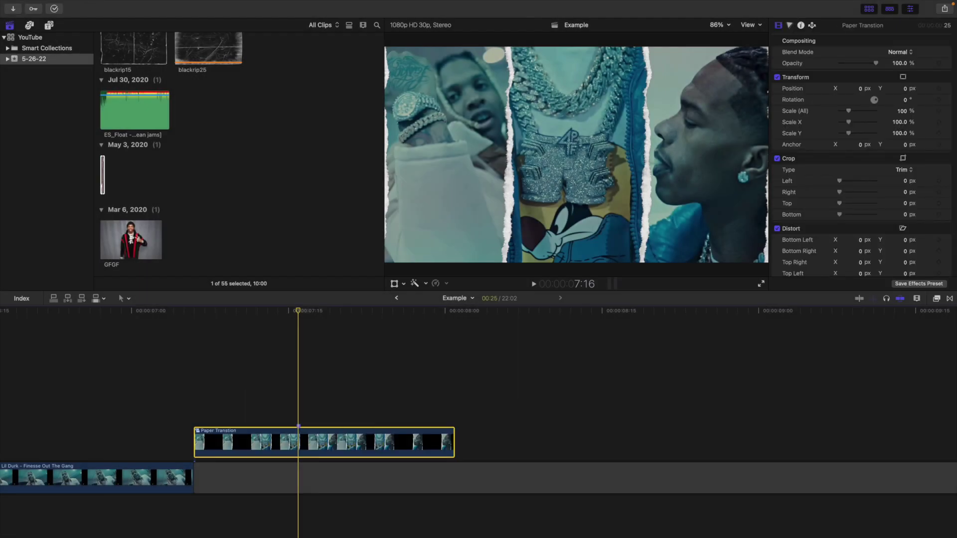
key(Left)
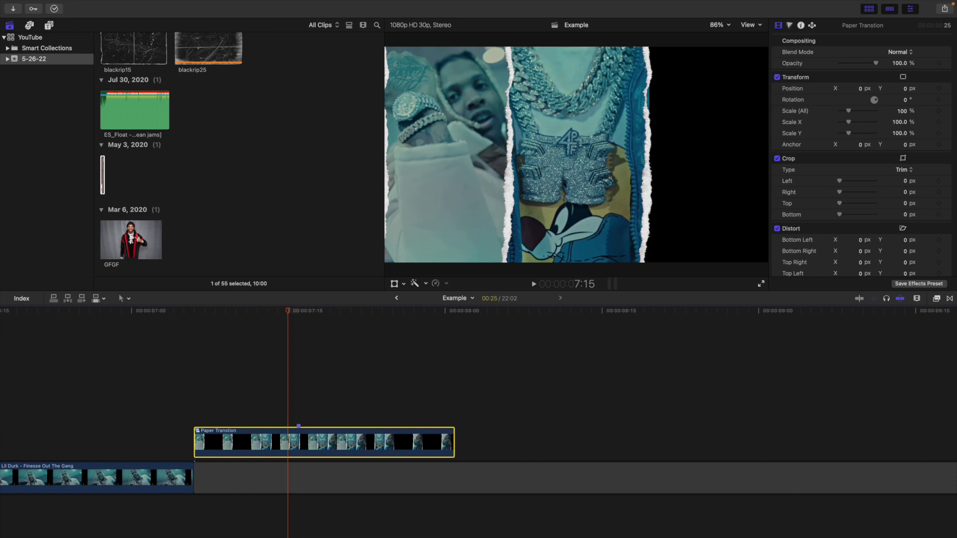
Add a marker at 2:24 on the upper Paper overlay 3 clip, seven frames after the lower Paper overlay 3 starts.
key(Right)
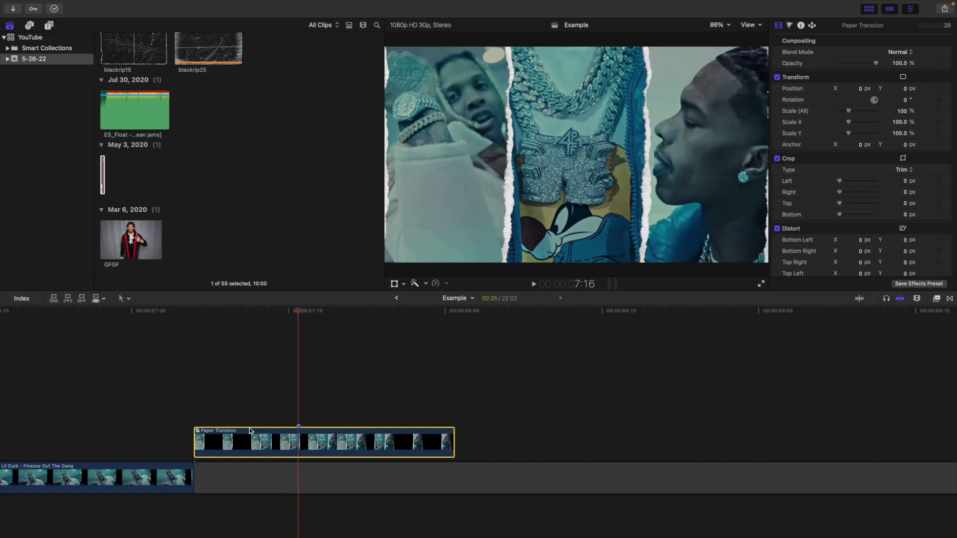
key(super+minus)
key(super+minus)
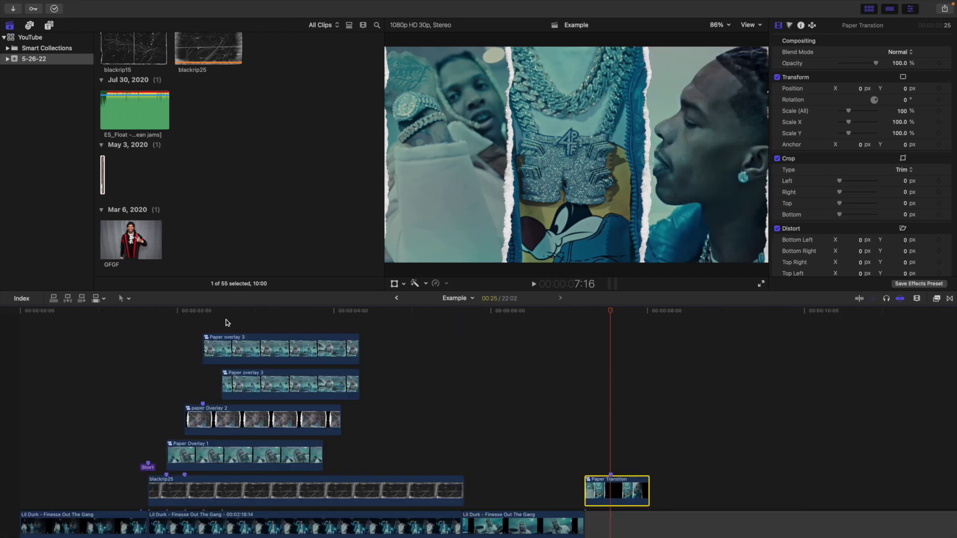
click(226, 320)
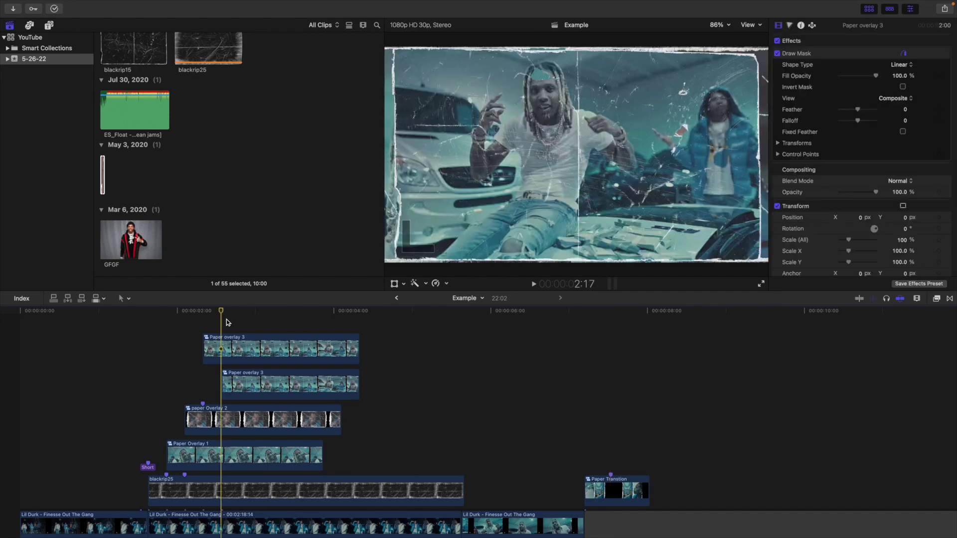
key(Right)
key(Right)
key(Right)
key(Right)
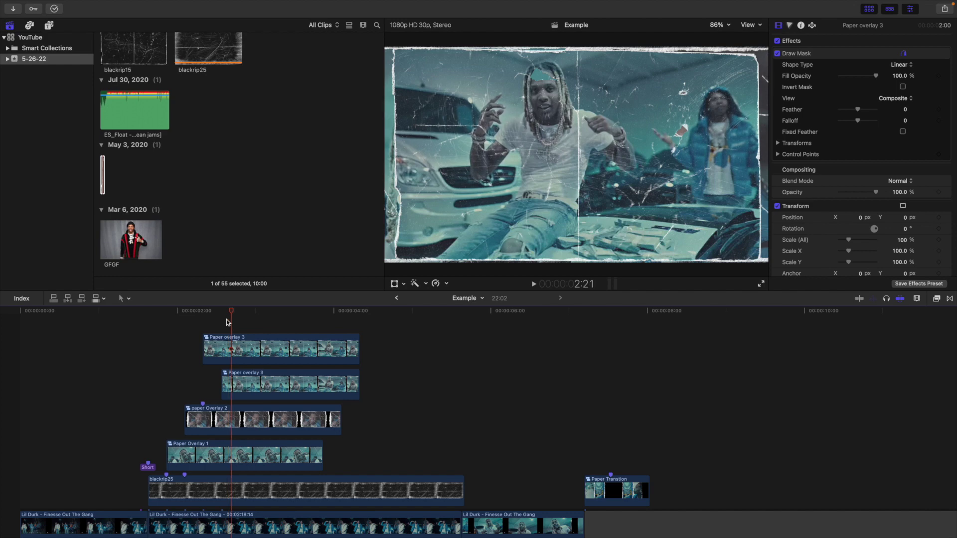
key(Right)
key(Right)
key(Right)
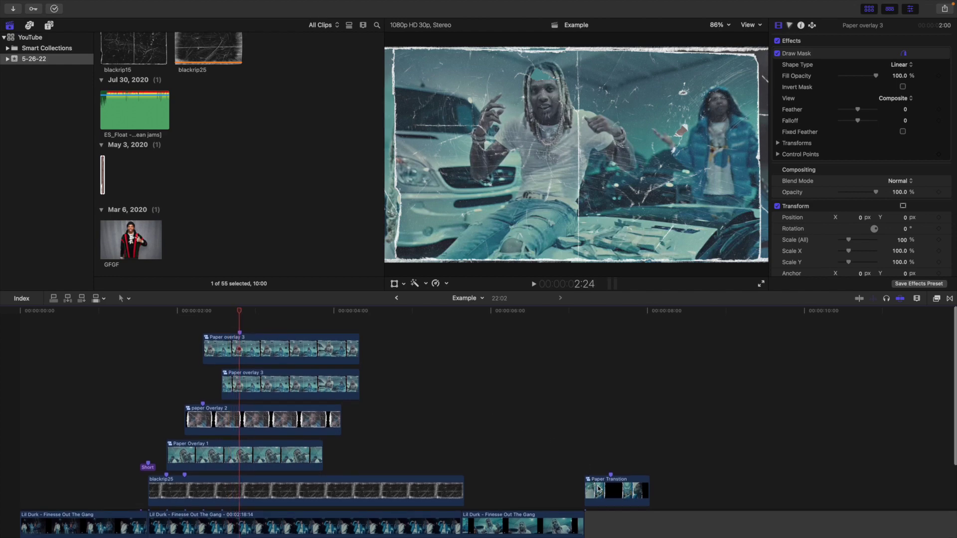
Stack the Paper Transtion clip above the upper Paper overlay 3 starting at the 2:24 marker, and reduce the timeline's clip height.
drag(598, 485, 240, 315)
key(Delete)
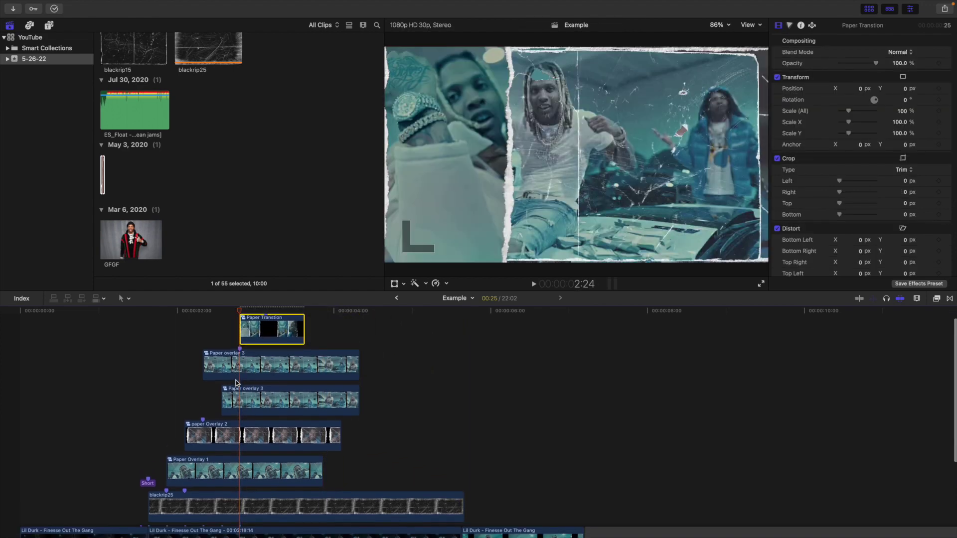
scroll(238, 380, down, 2)
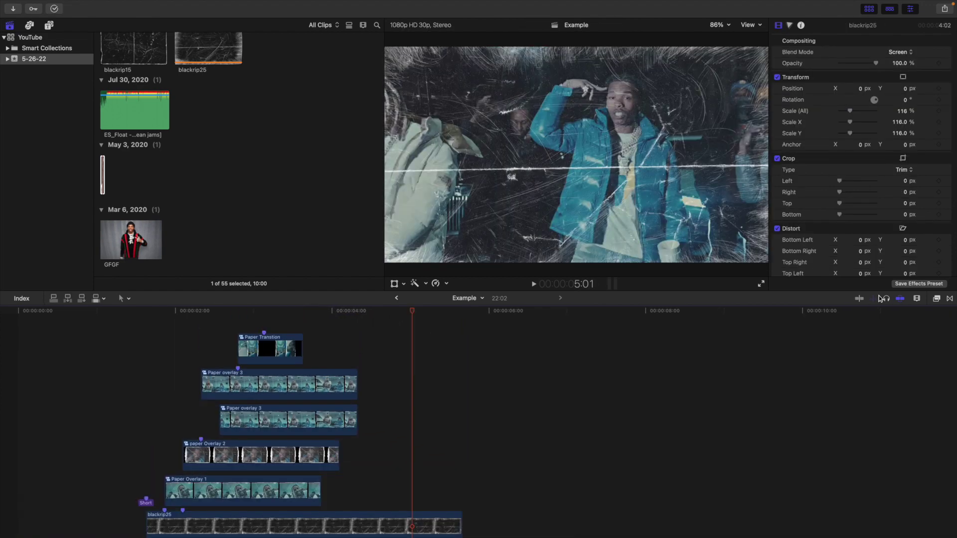
click(917, 299)
drag(877, 360, 836, 363)
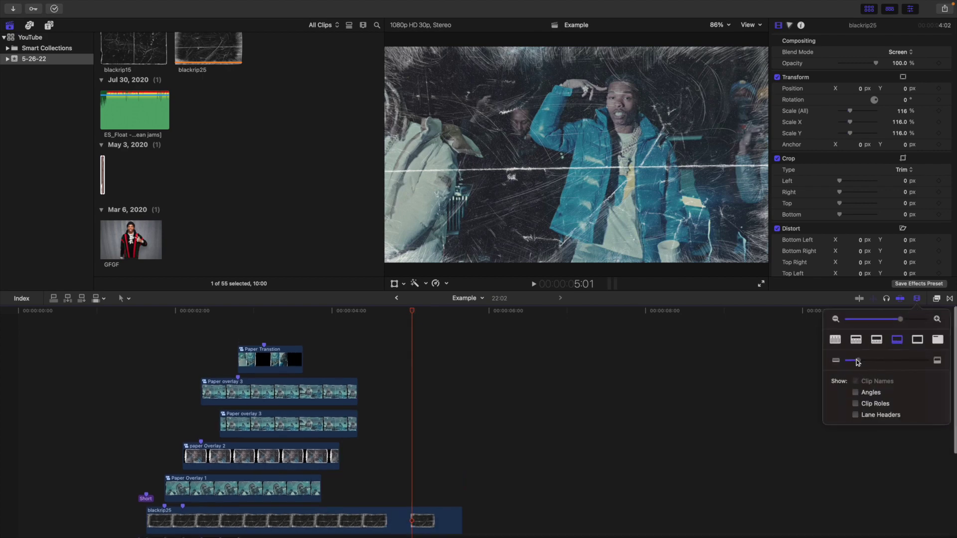
Trim the ends of the four paper overlays, blackrip25 and the main video clip beneath to 3:04, at Paper Transtion's marker.
click(269, 359)
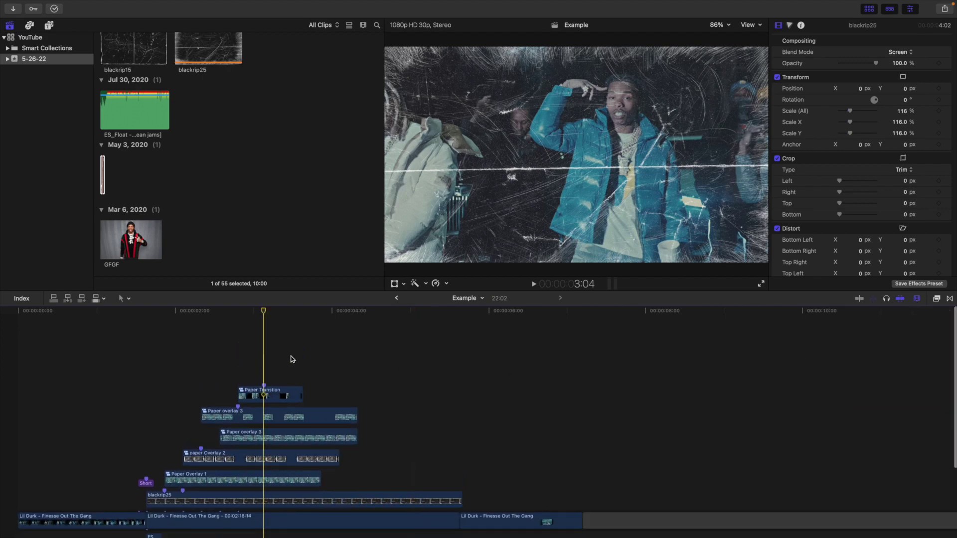
scroll(293, 359, down, 3)
scroll(292, 360, left, 1)
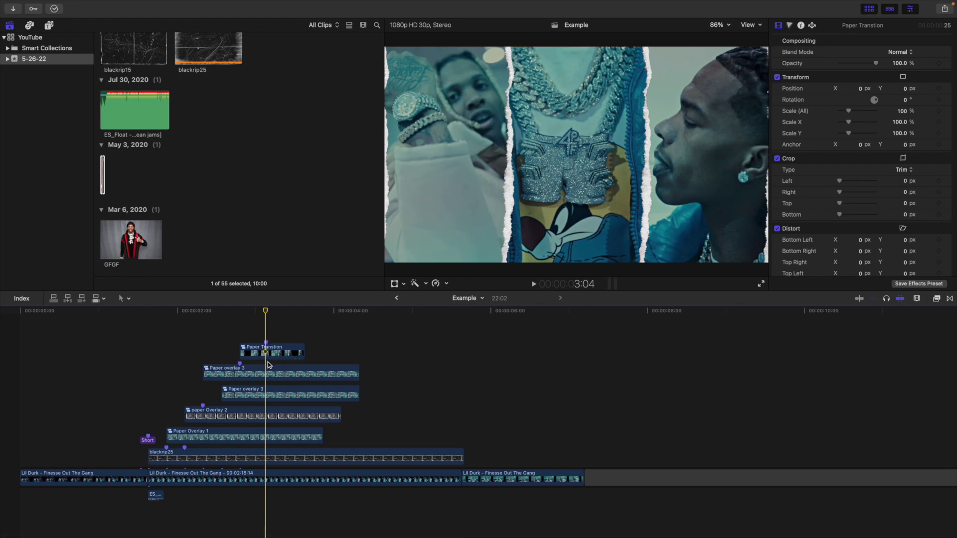
click(283, 376)
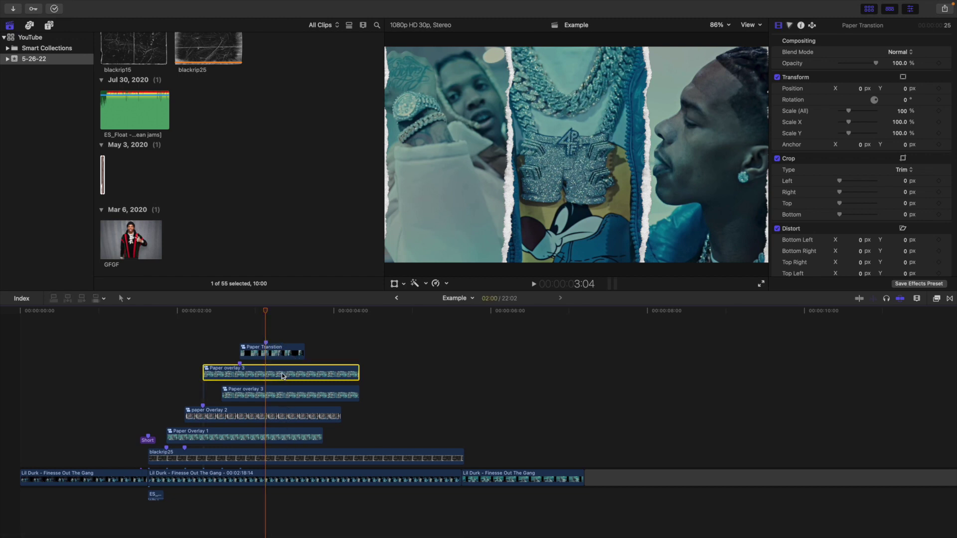
super+click(281, 396)
super+click(281, 417)
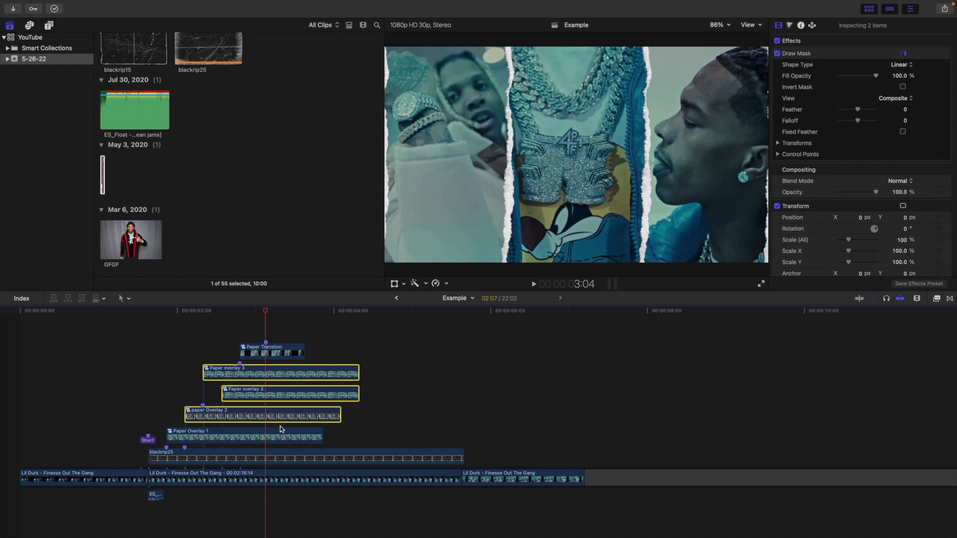
super+click(281, 441)
super+click(279, 458)
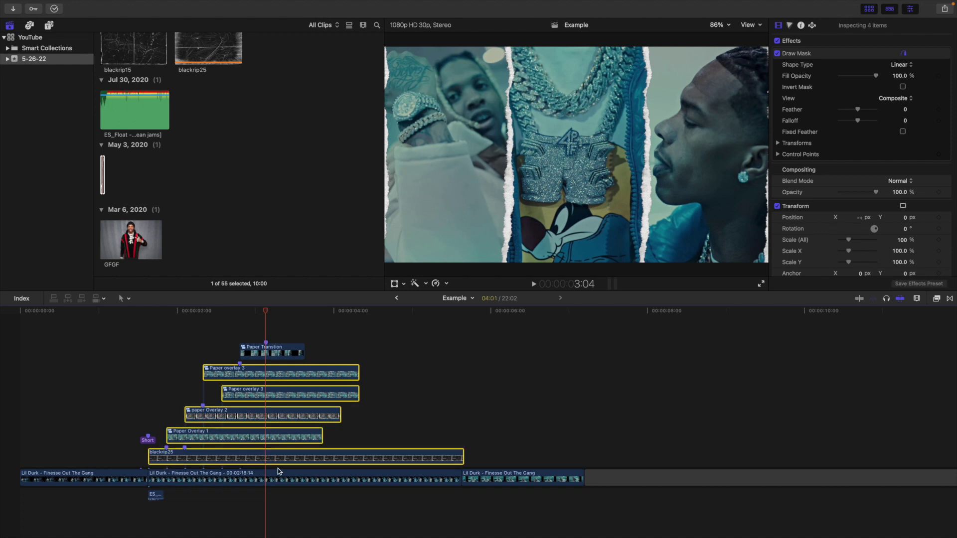
super+click(279, 477)
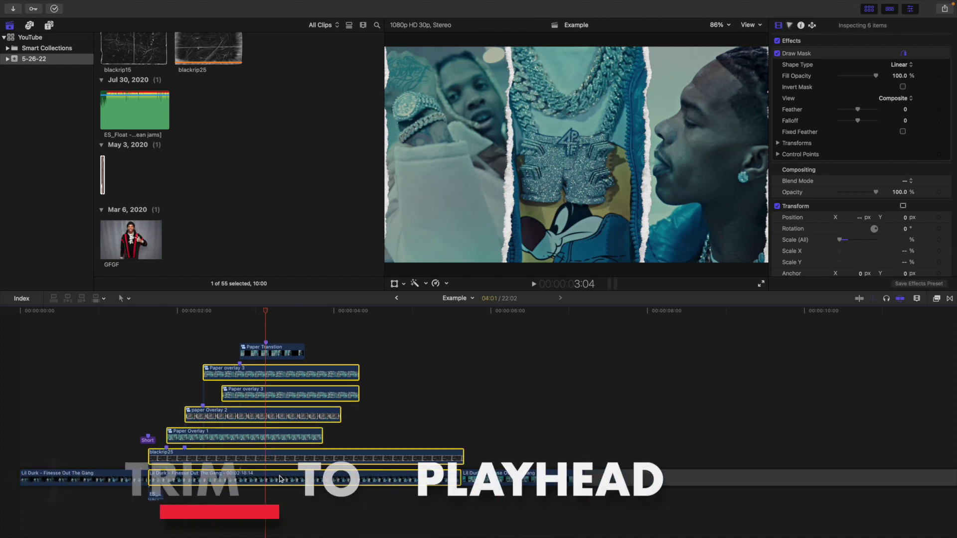
key(alt+bracketright)
click(266, 325)
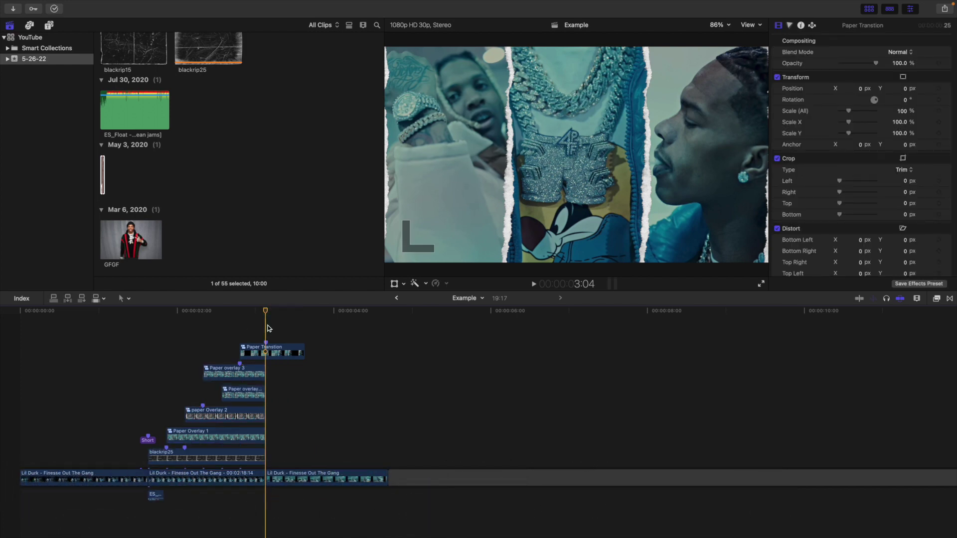
Play the collage from 1:19, and step frame by frame through the end of Paper Transtion.
key(super+equal)
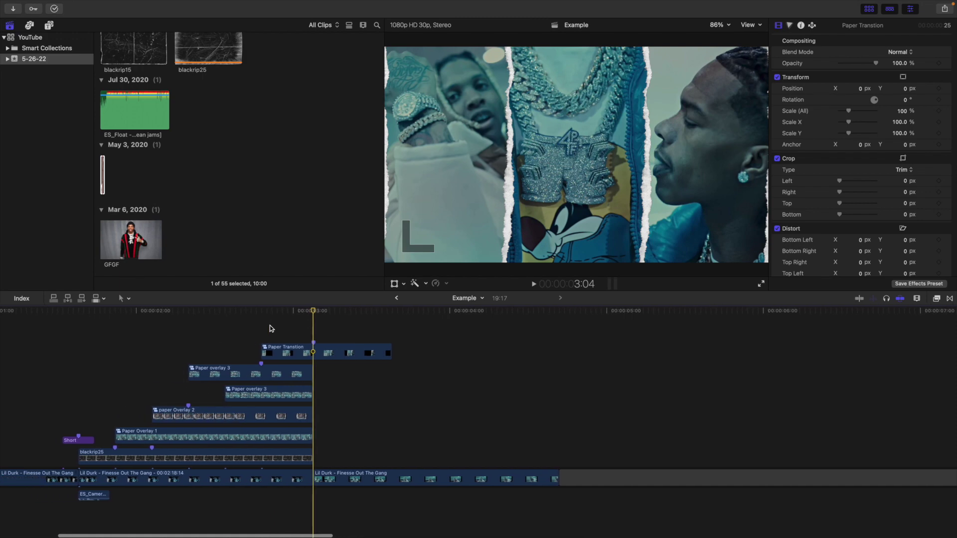
click(78, 385)
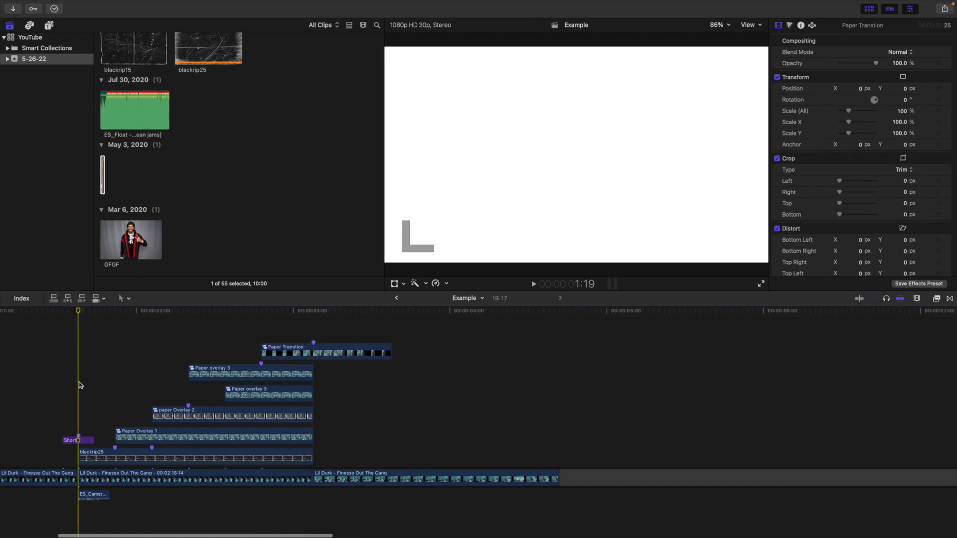
key(space)
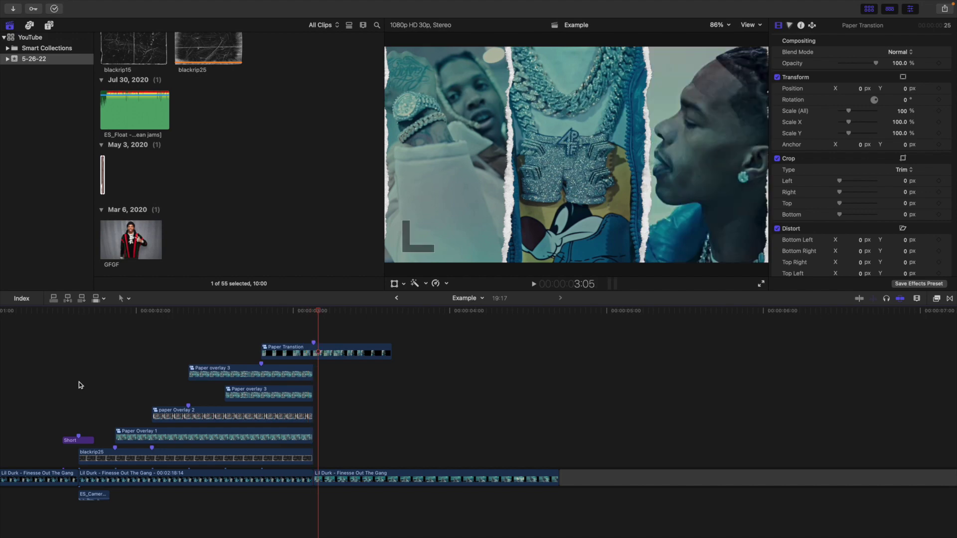
key(Right)
key(Right)
key(Right)
key(Right)
key(Right)
key(Right)
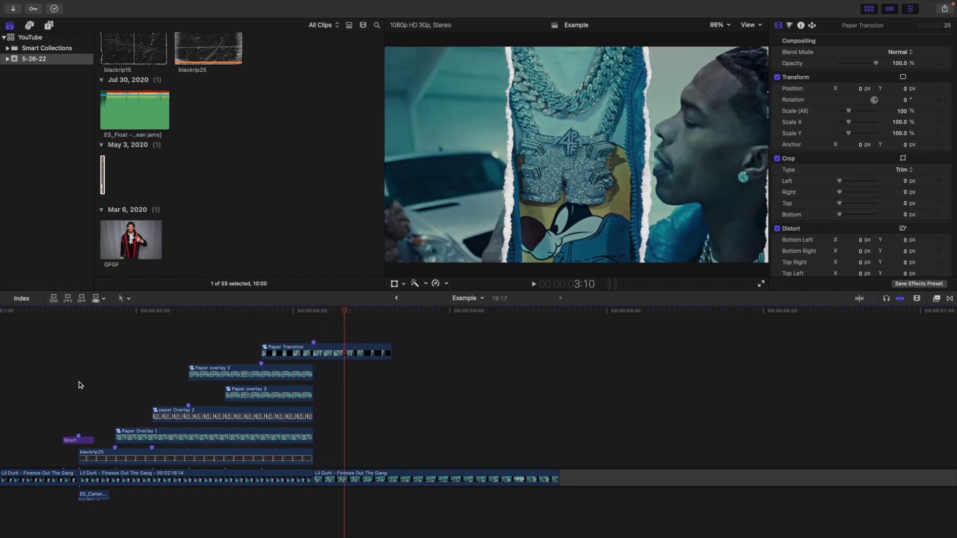
key(Right)
key(Right)
key(Right)
key(Right)
key(Right)
key(Right)
key(Right)
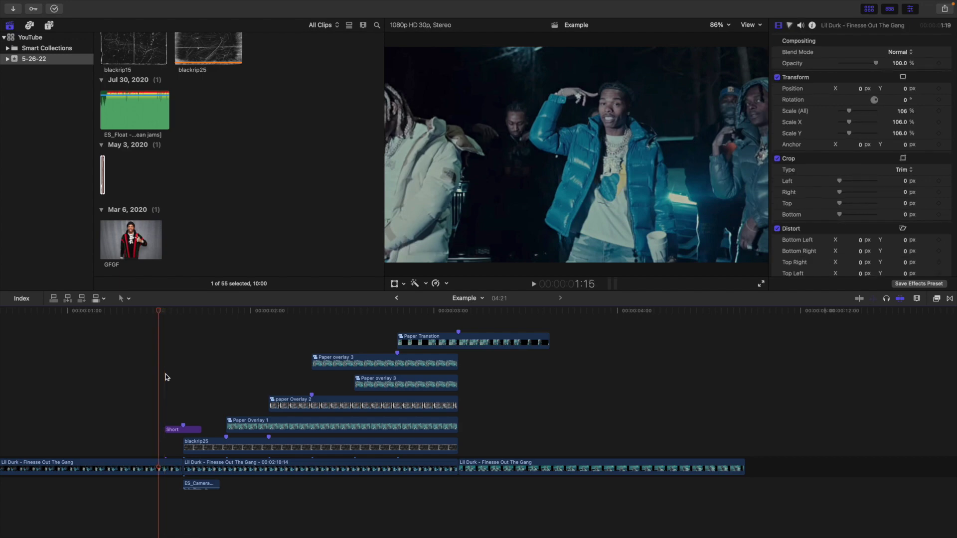
Step through the whole collage from 1:15 to 3:22, checking when each overlay and paper strip enters and leaves.
key(Right)
key(Right)
key(Right)
key(Right)
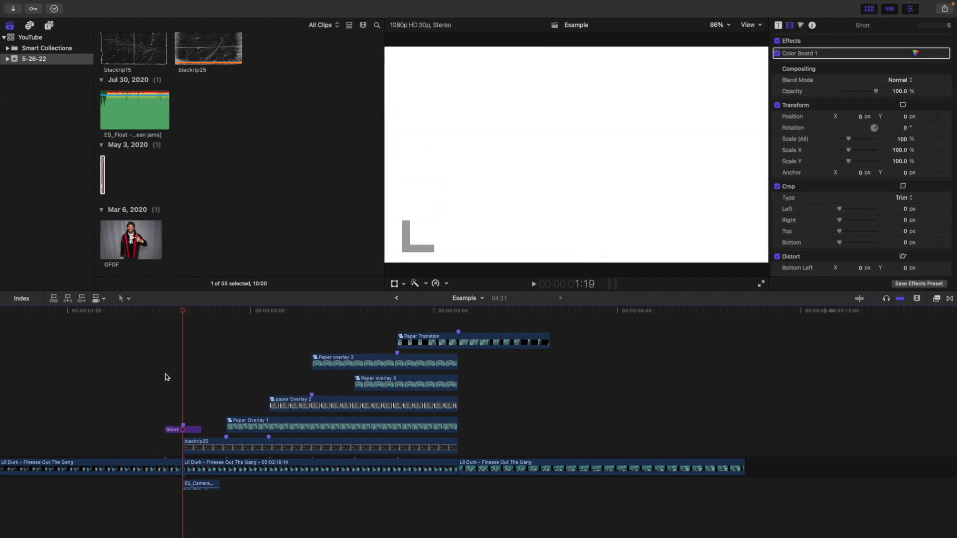
key(Right)
key(Right)
key(Right)
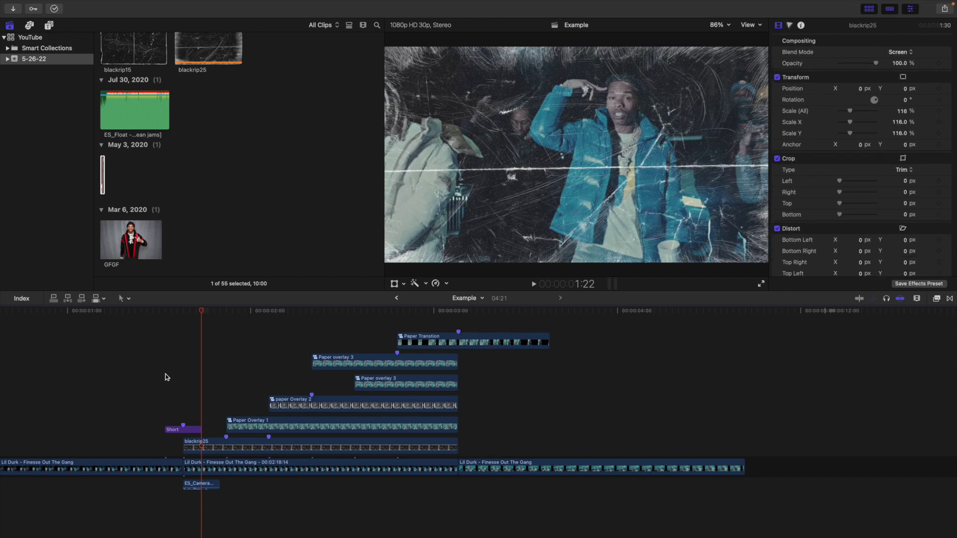
key(Right)
key(Right)
key(Right)
key(Right)
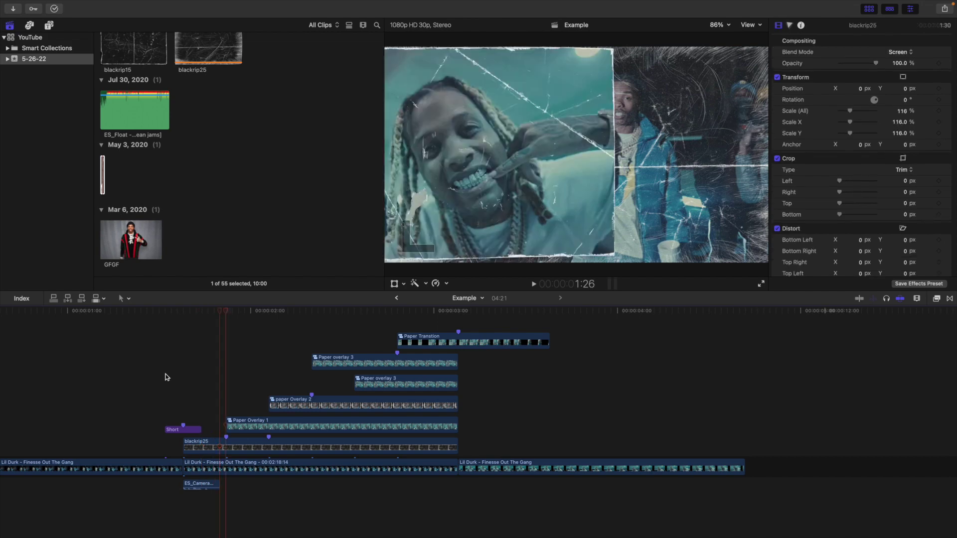
key(Right)
key(Right)
key(Right)
key(Right)
key(Right)
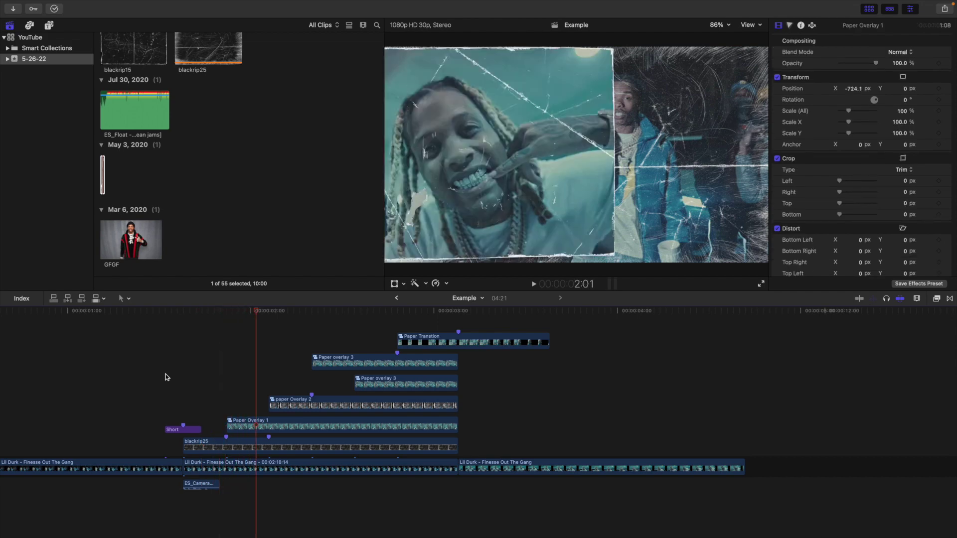
key(Right)
key(Right)
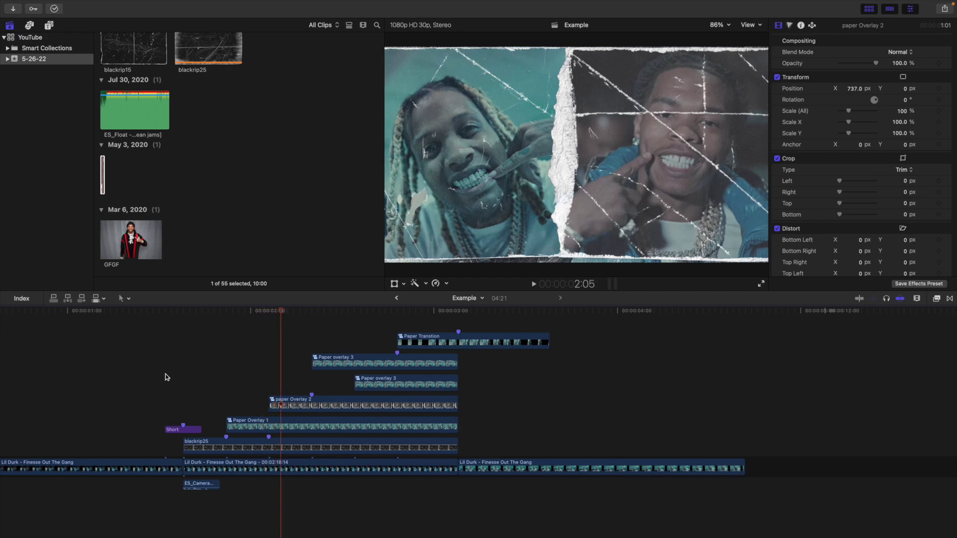
key(Right)
key(Right)
key(Right)
key(Right)
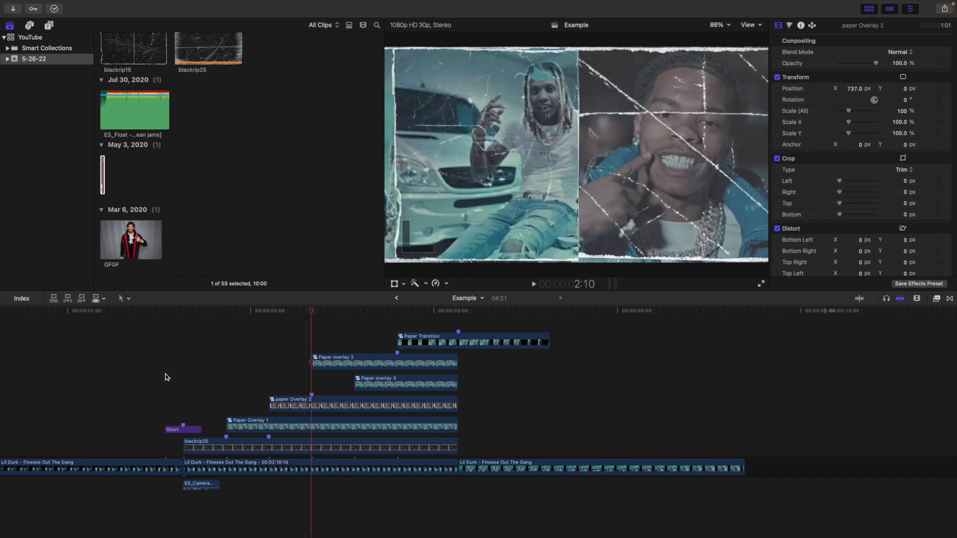
key(Right)
key(Right)
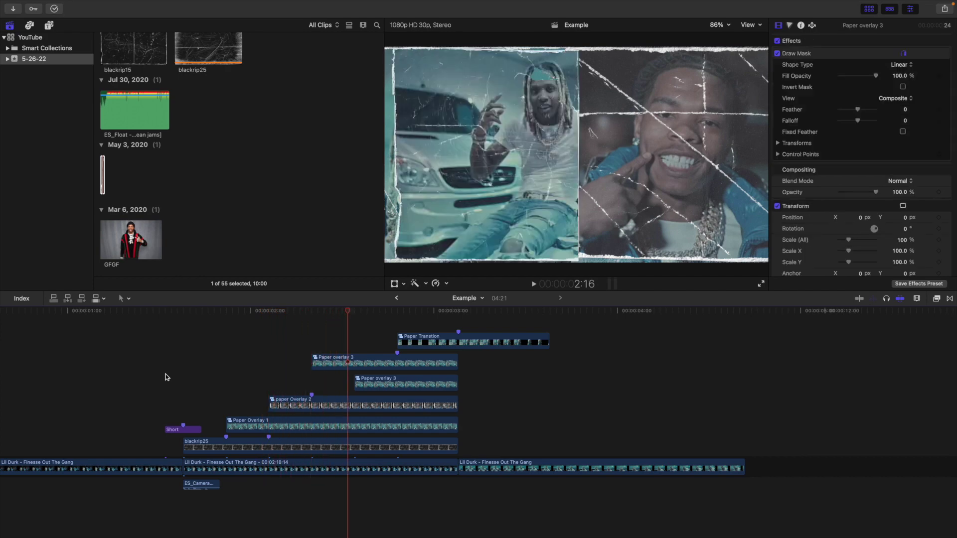
key(Right)
key(Right)
key(Right)
key(Right)
key(Right)
key(Right)
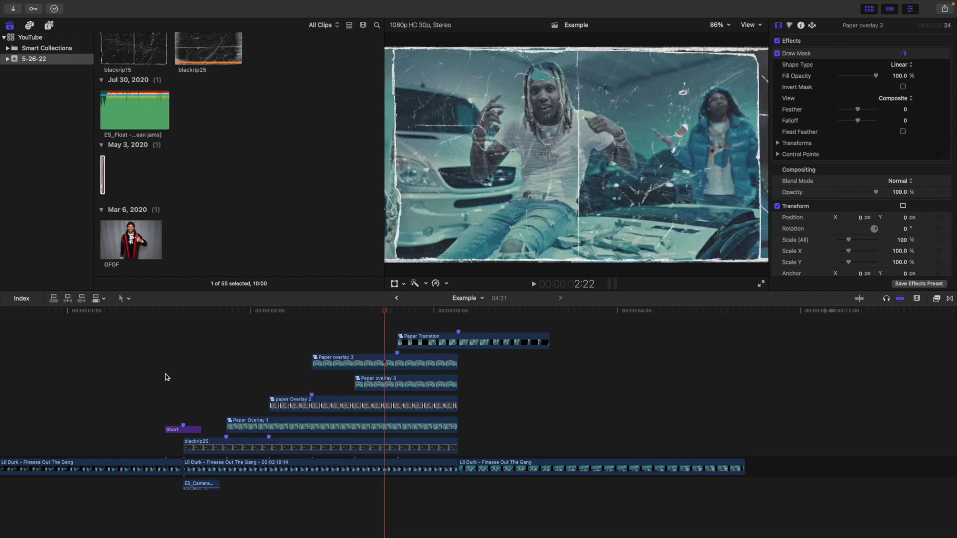
key(Right)
key(Right)
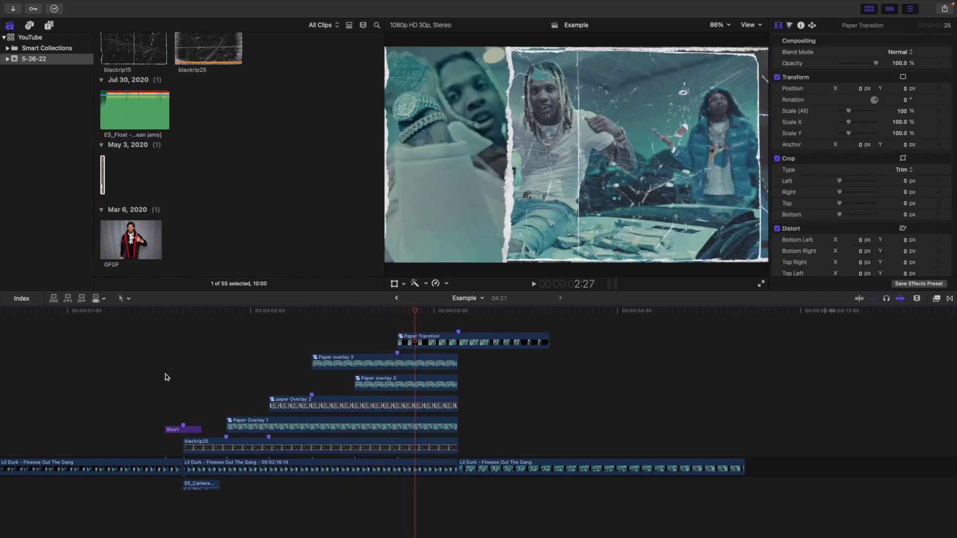
key(Right)
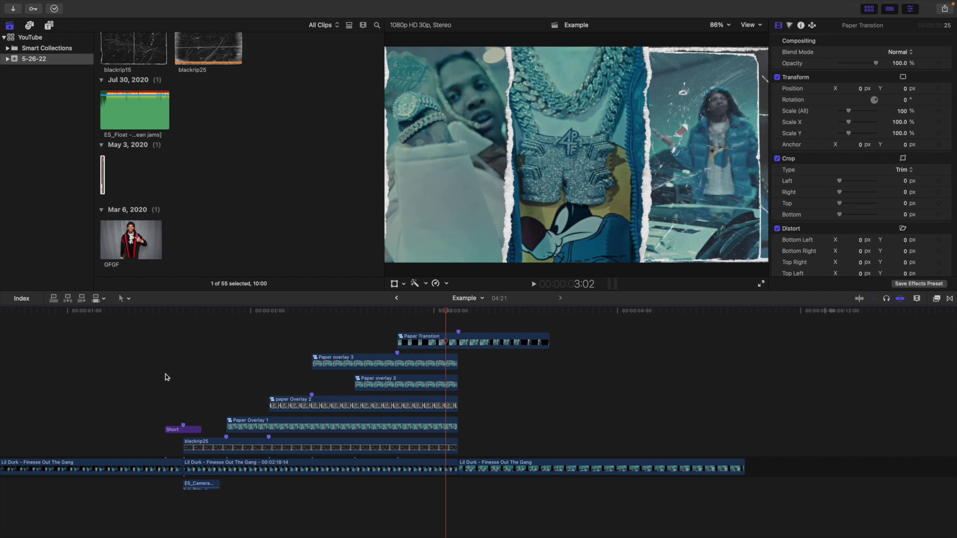
key(Right)
key(Right)
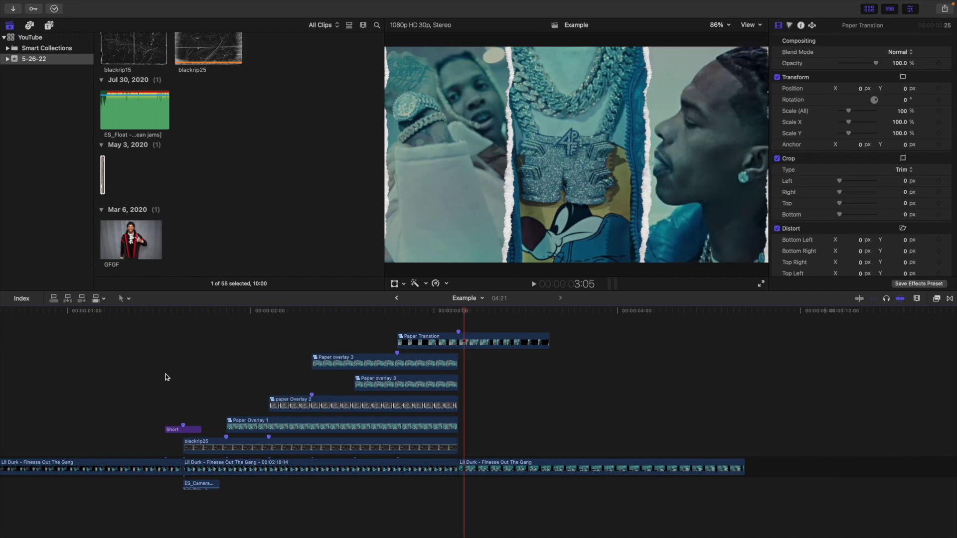
key(Right)
key(Right)
key(Right)
key(Right)
key(Right)
key(Right)
key(Right)
key(Right)
key(Right)
key(Right)
key(Right)
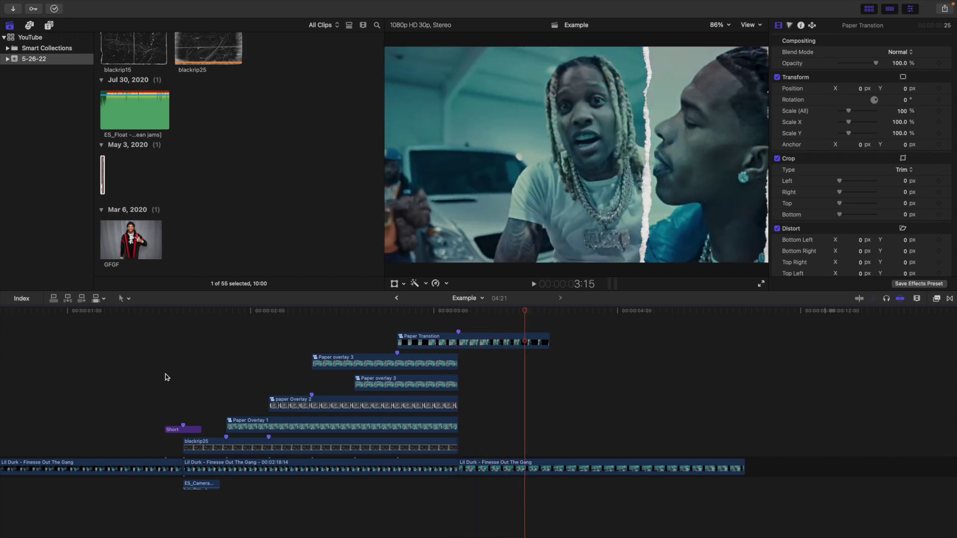
key(Right)
key(Right)
key(Right)
key(Right)
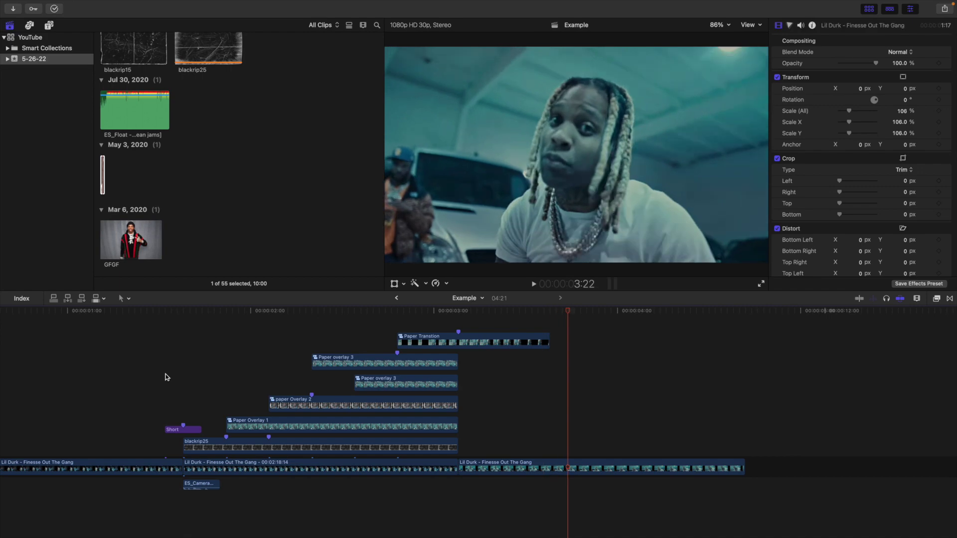
Play back the finished sequence from the beginning of the project.
key(Home)
key(space)
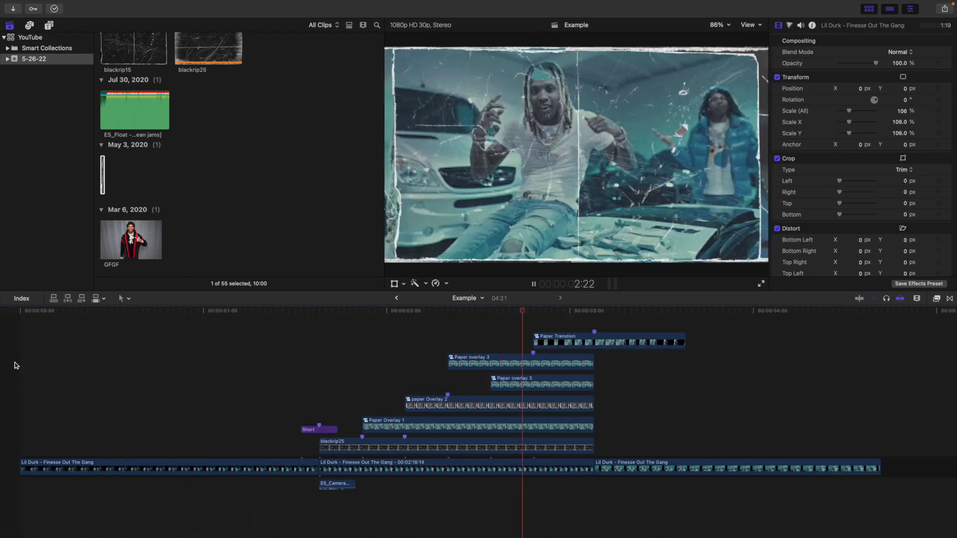
key(Home)
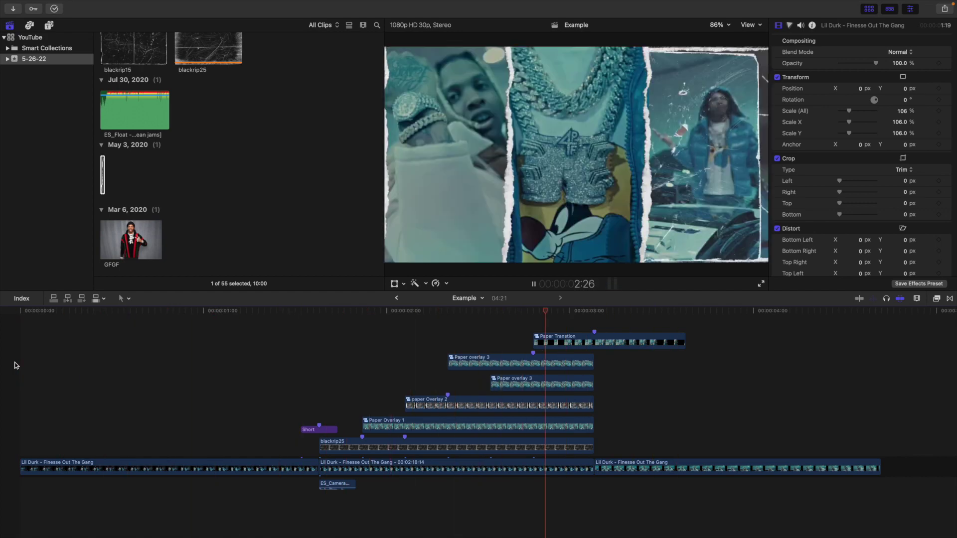
Replay the completed paper rip collage transition several times from the start of the Example timeline to review its timing.
key(Home)
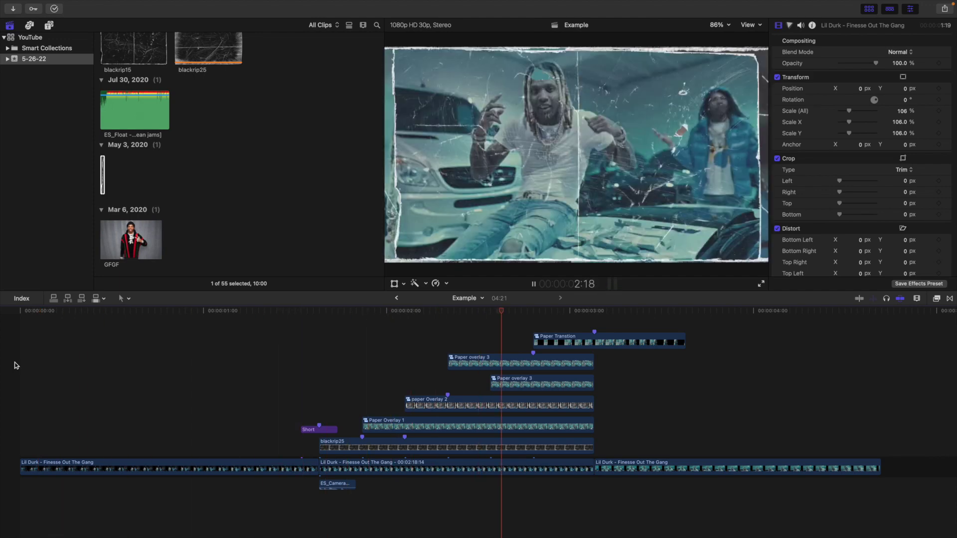
key(Home)
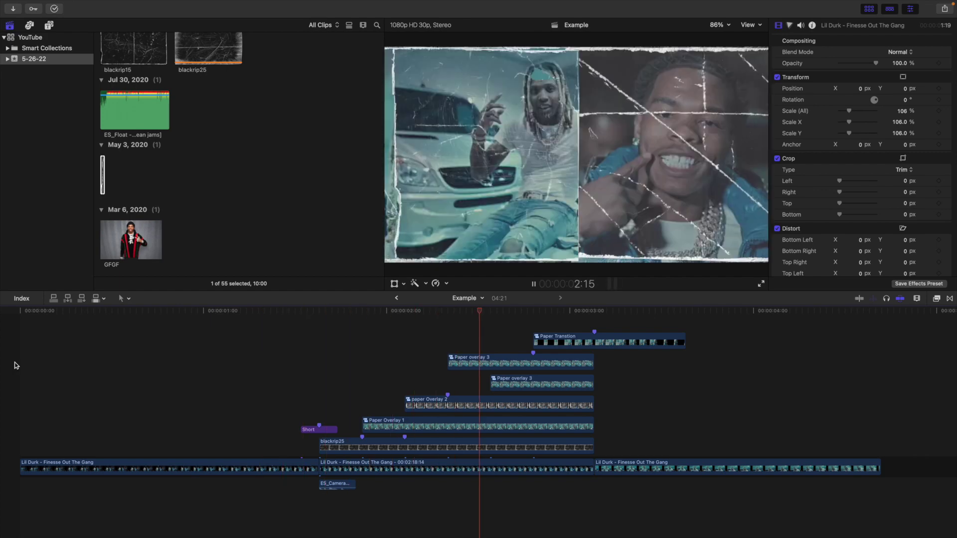
key(Home)
key(space)
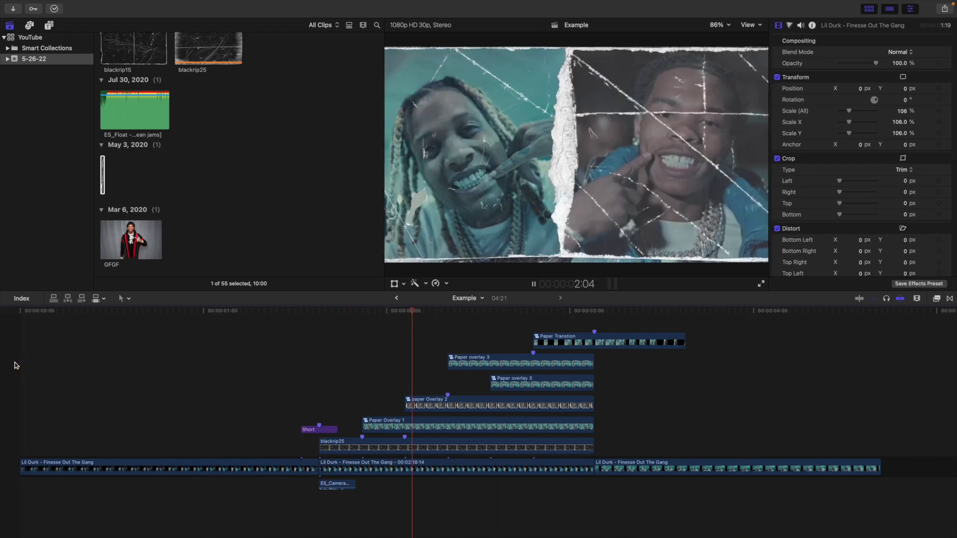
key(Home)
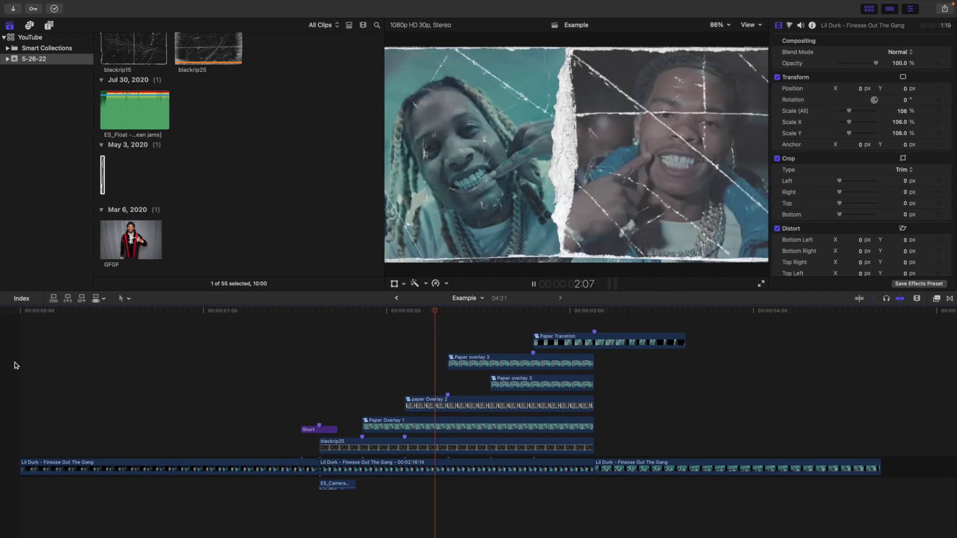
key(Home)
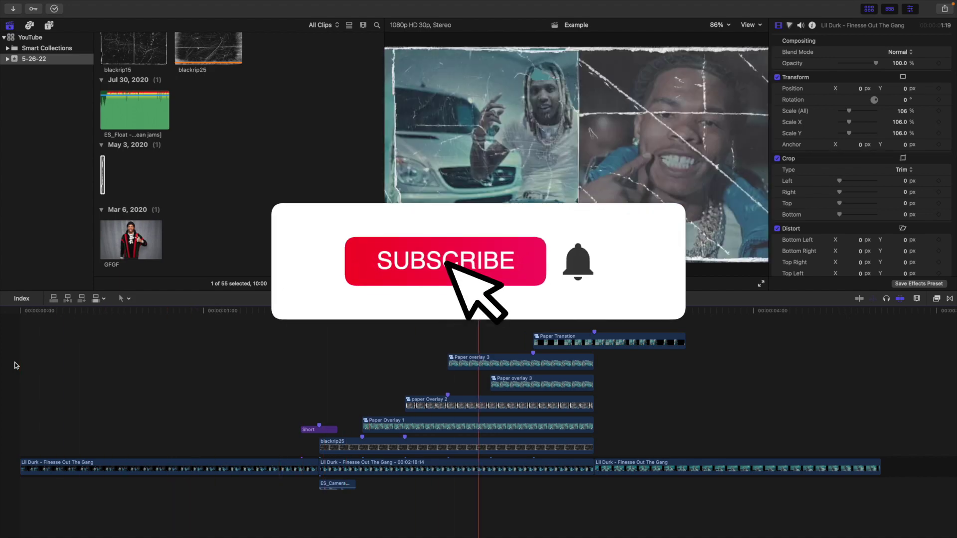
key(Home)
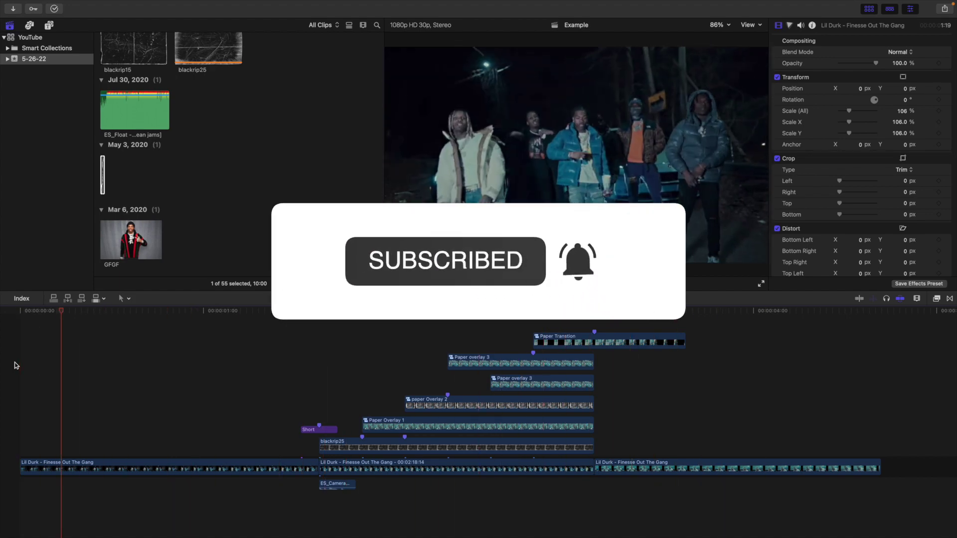